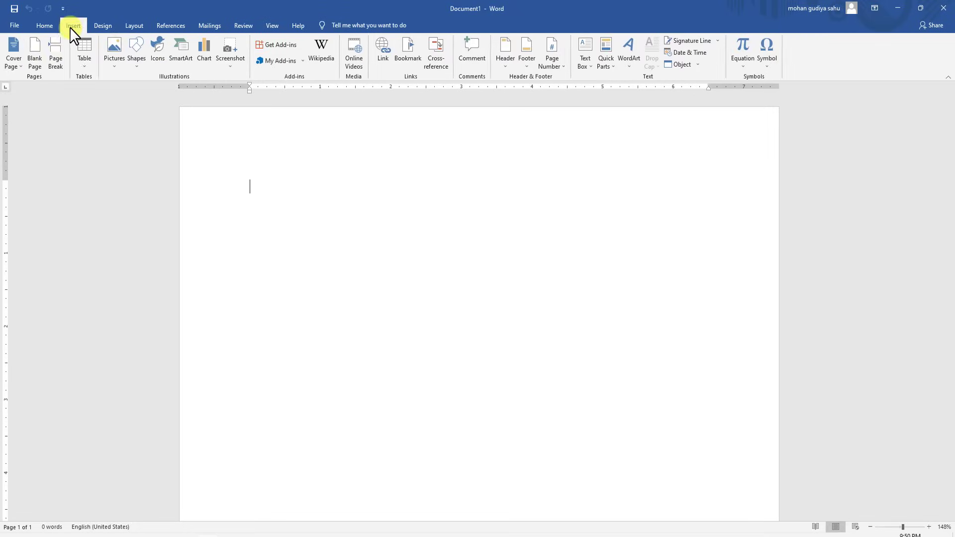
# Step: Set the page to A5 paper size in landscape orientation
pyautogui.click(111, 28)
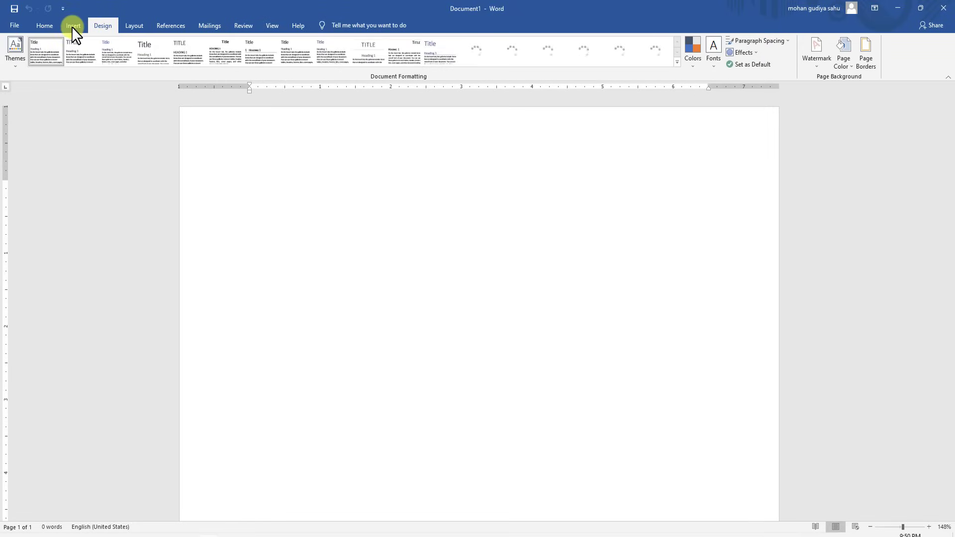
pyautogui.click(72, 26)
pyautogui.click(134, 26)
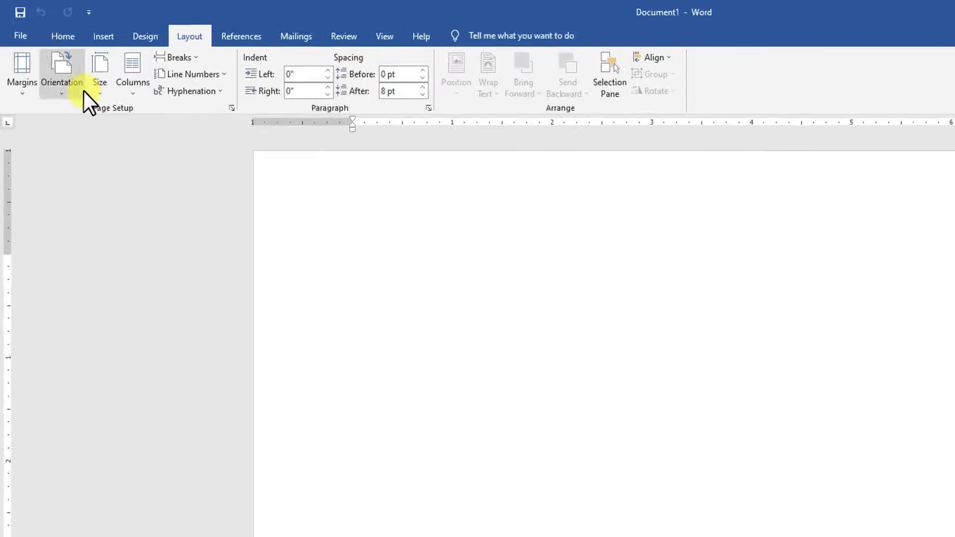
pyautogui.click(68, 63)
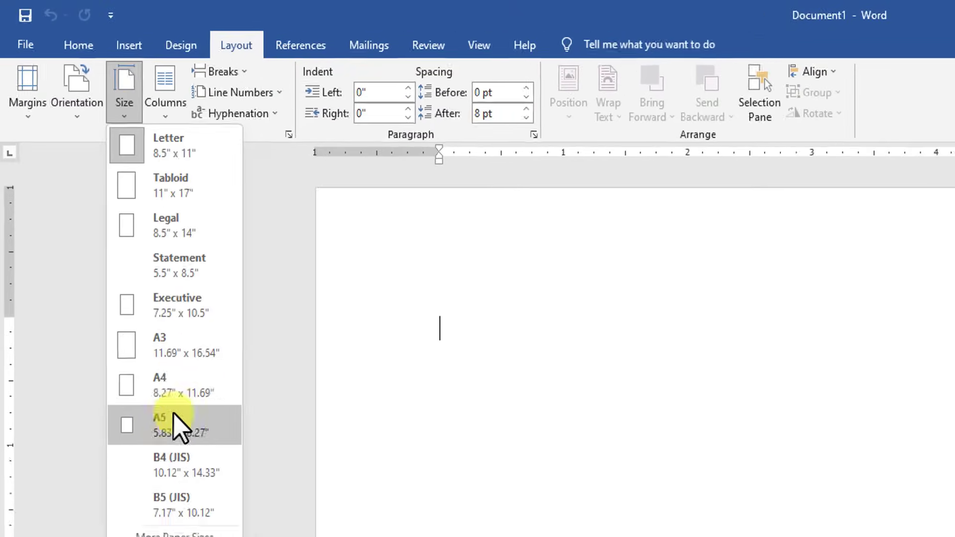
pyautogui.click(181, 413)
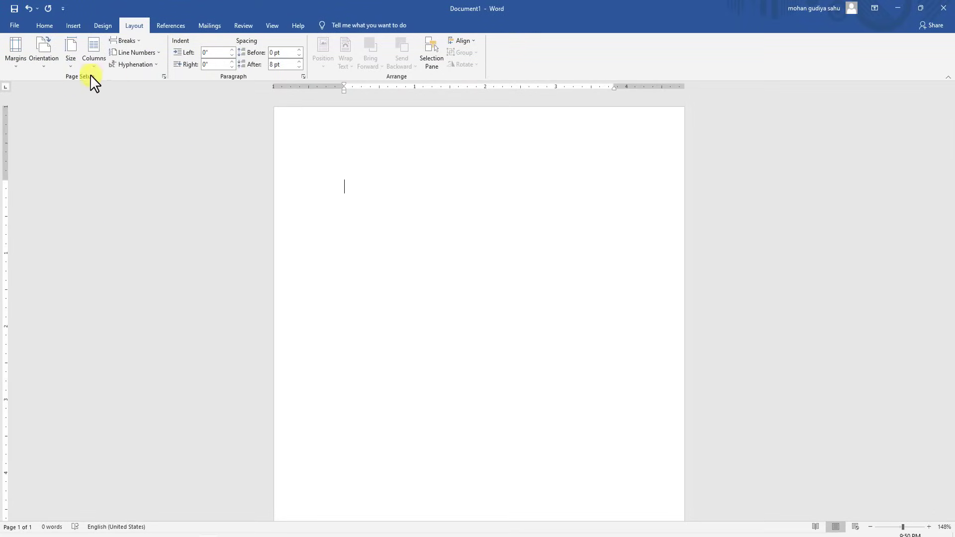
pyautogui.click(48, 65)
pyautogui.click(62, 104)
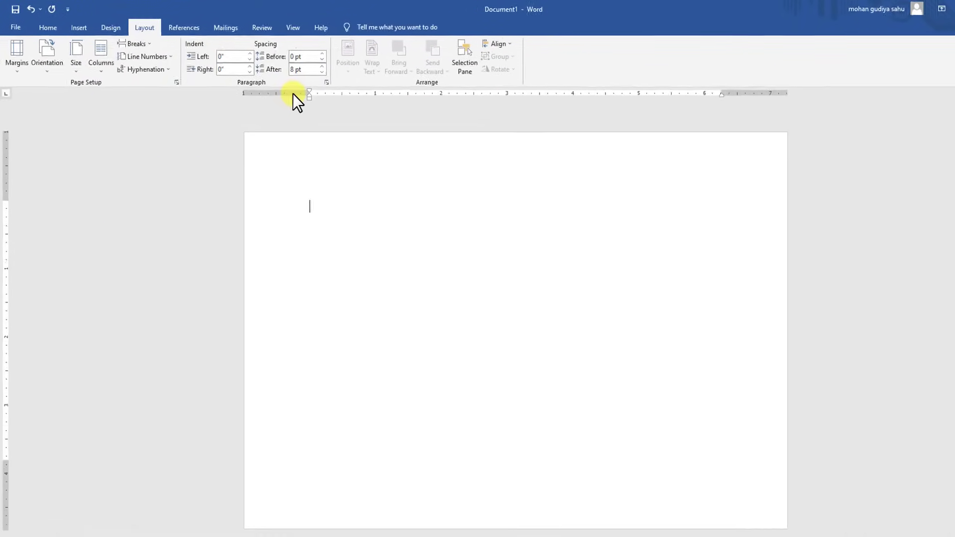
# Step: Set the top, bottom, left and right page margins to 0.5 inch
pyautogui.doubleClick(293, 95)
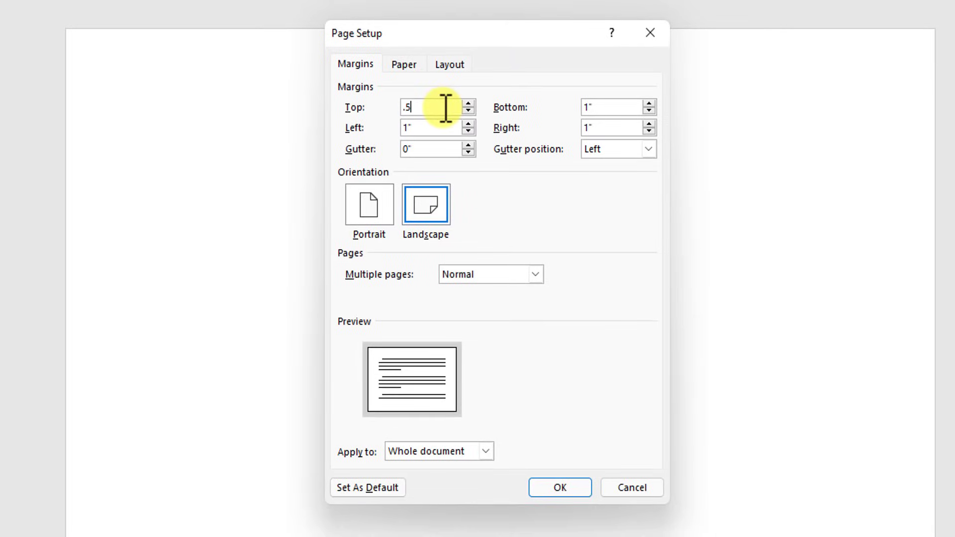
pyautogui.press('Tab')
pyautogui.write('.')
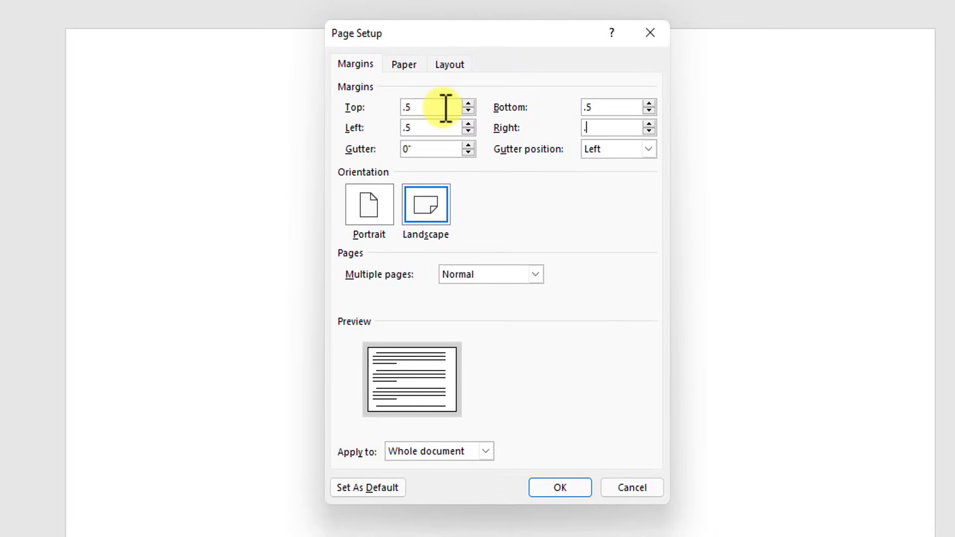
pyautogui.click(558, 491)
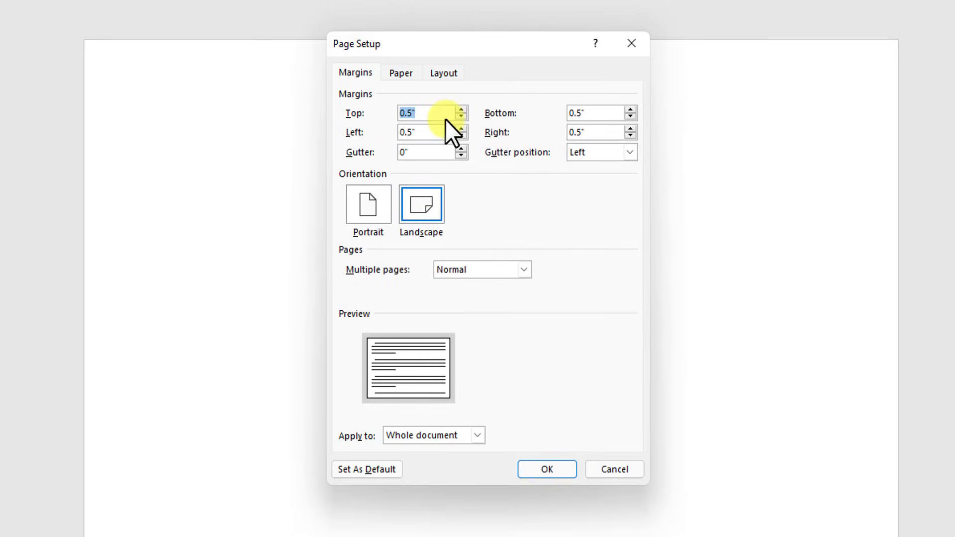
# Step: Set the top, bottom, left and right page margins to 0.3 inch
pyautogui.write('0.3')
pyautogui.press('Tab')
pyautogui.write('0.3')
pyautogui.press('Tab')
pyautogui.write('0.3')
pyautogui.press('Tab')
pyautogui.write('0.3')
pyautogui.press('Return')
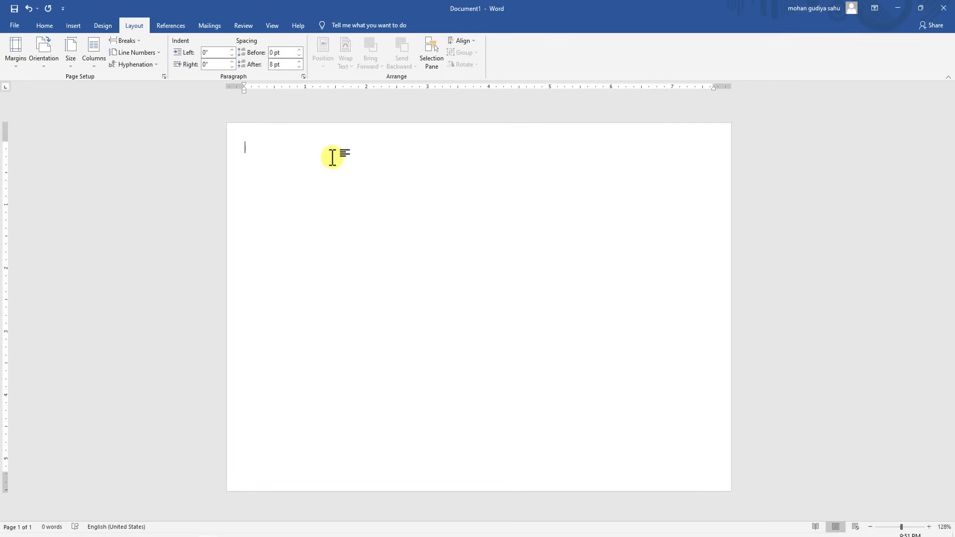
# Step: Insert a table with seven columns and six rows at the start of the page
pyautogui.click(44, 26)
pyautogui.click(73, 26)
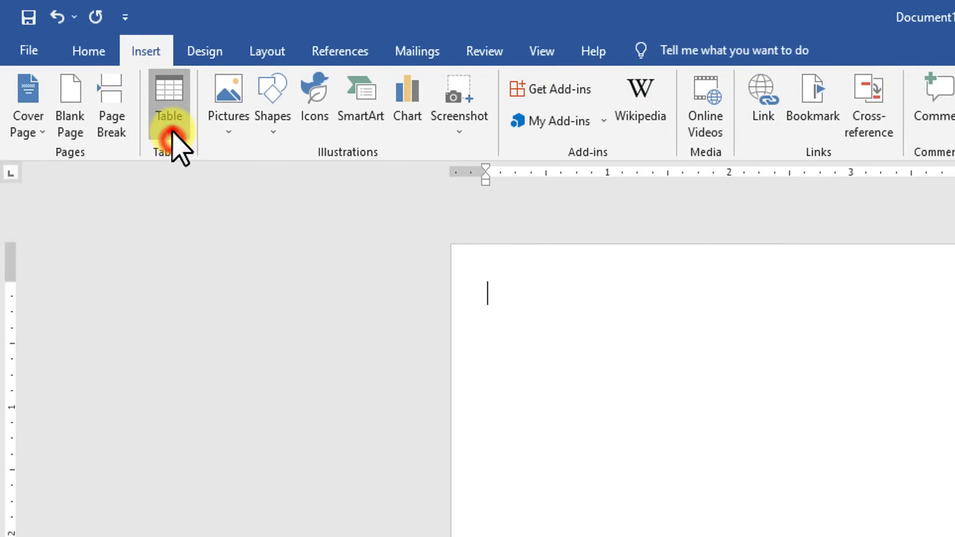
pyautogui.click(139, 107)
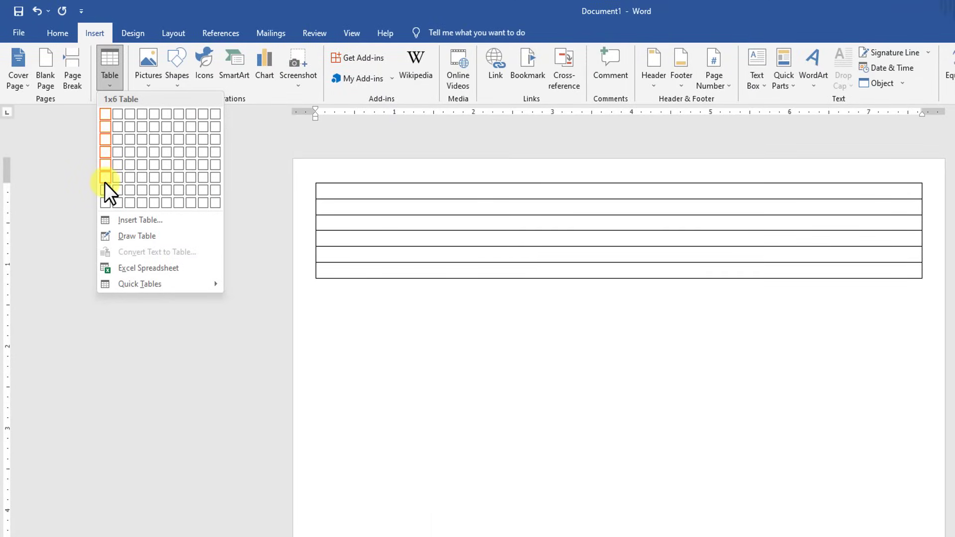
pyautogui.click(177, 182)
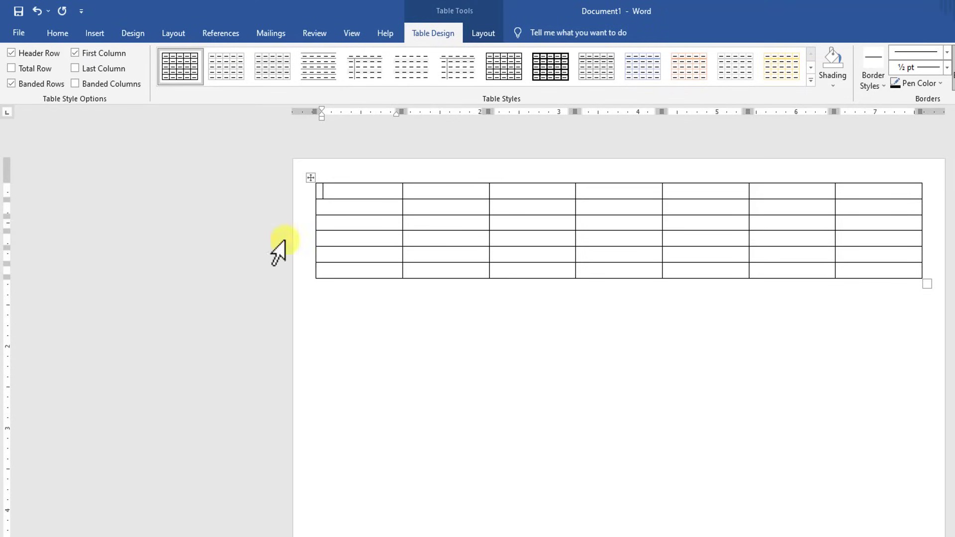
# Step: Increase the height of the table's first row to about 0.81 inch
pyautogui.moveTo(317, 211)
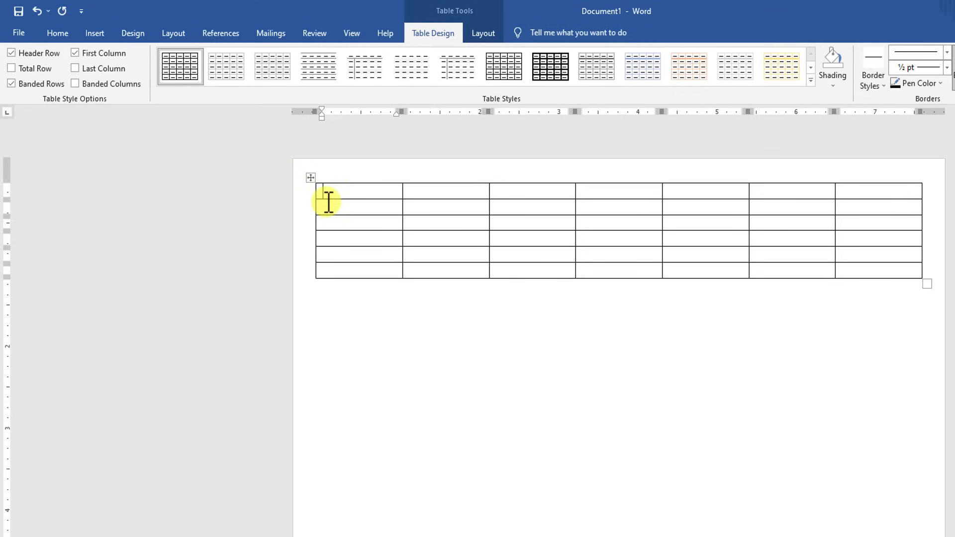
pyautogui.moveTo(321, 200); pyautogui.dragTo(315, 272)
pyautogui.moveTo(121, 149); pyautogui.dragTo(122, 150)
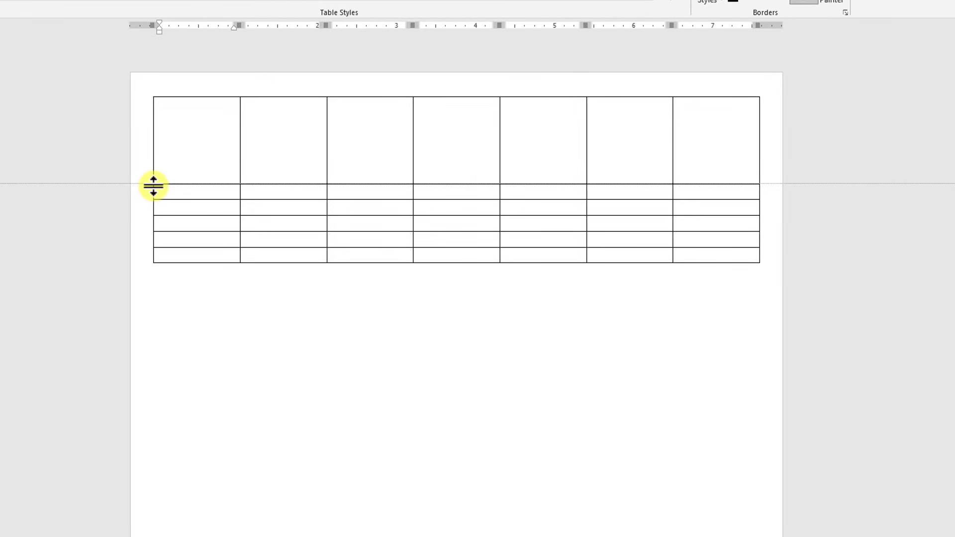
pyautogui.moveTo(155, 183); pyautogui.dragTo(156, 165)
# Step: Merge all cells of the table's first row and center its content horizontally and vertically
pyautogui.moveTo(195, 107); pyautogui.dragTo(698, 152)
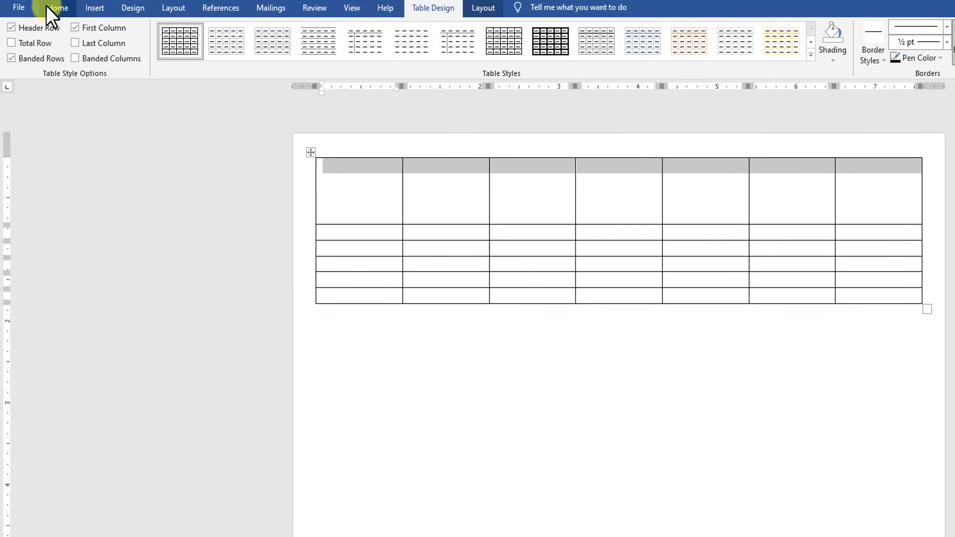
pyautogui.click(56, 10)
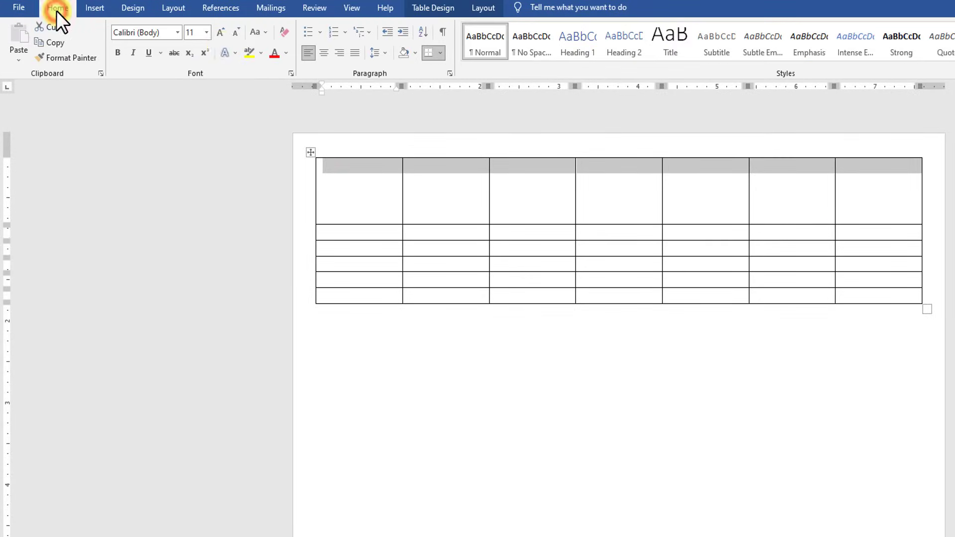
pyautogui.click(485, 6)
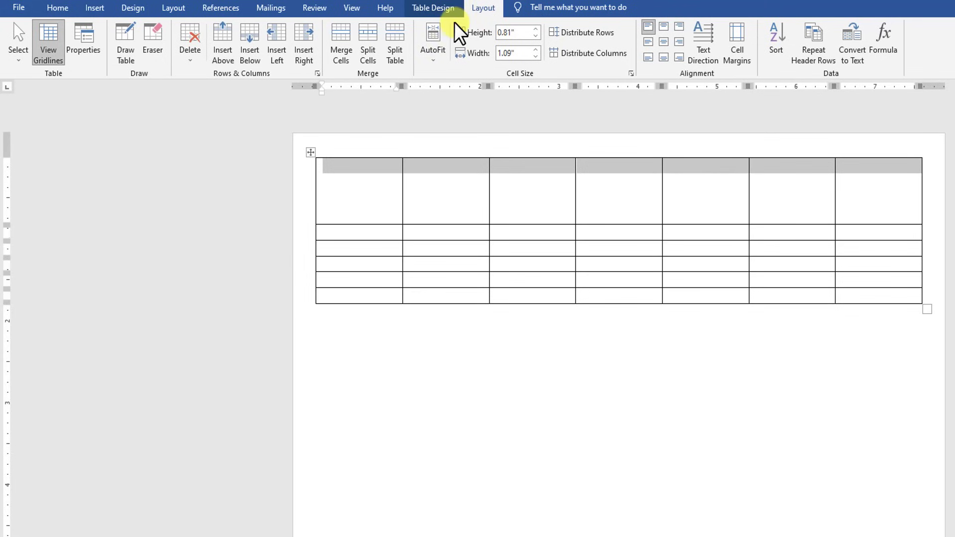
pyautogui.click(341, 41)
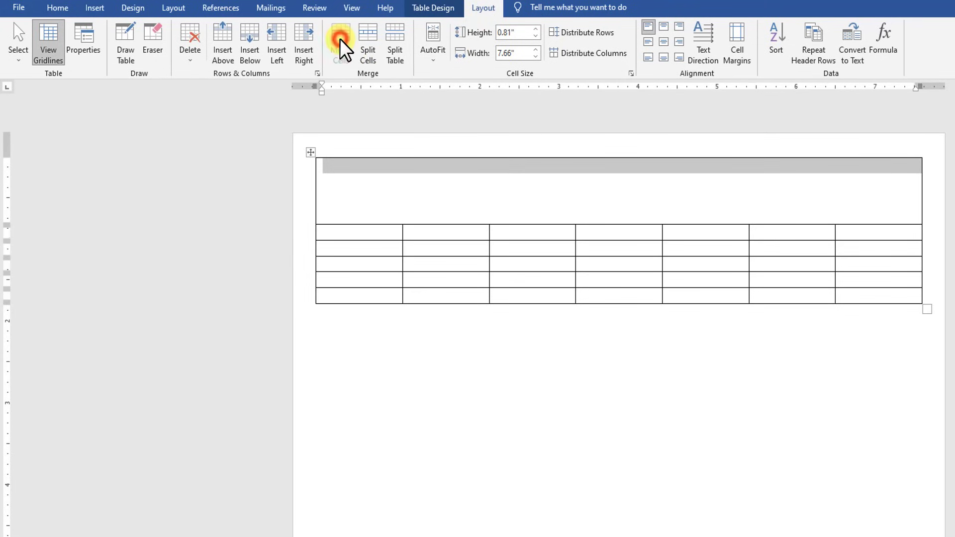
pyautogui.click(478, 169)
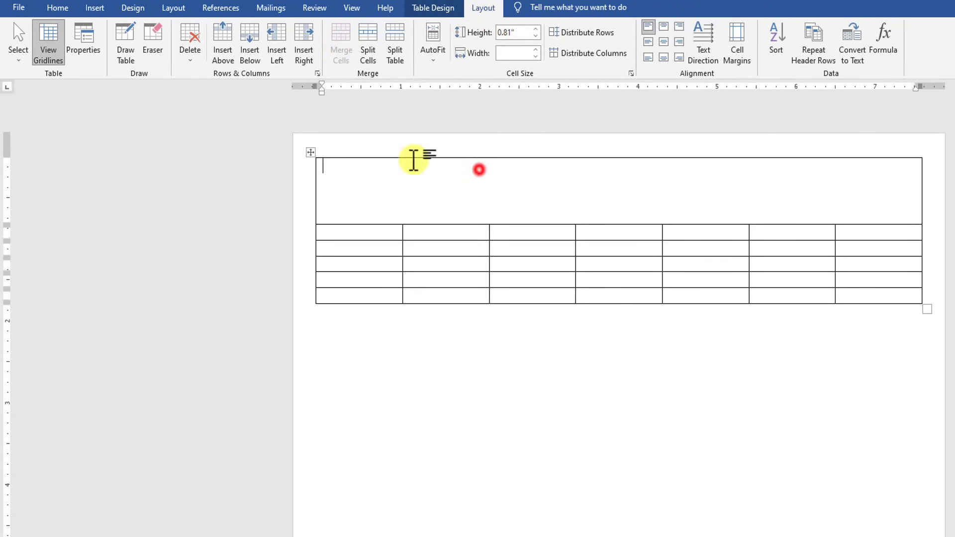
pyautogui.click(663, 42)
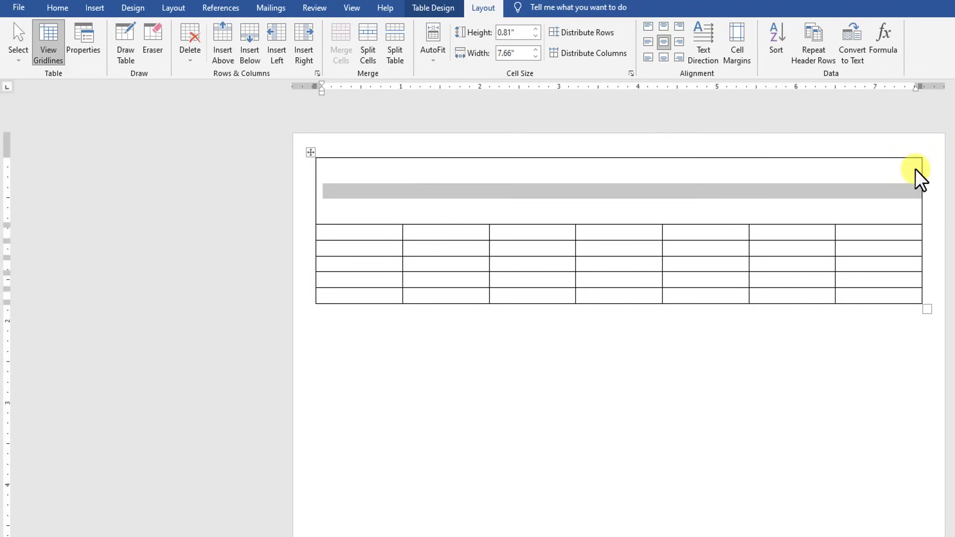
# Step: Fill the merged header cell with the lines "Medical & General Store", "CHEMIST & DRUGGIST", a placeholder address line and "Mobile:"
pyautogui.write('me')
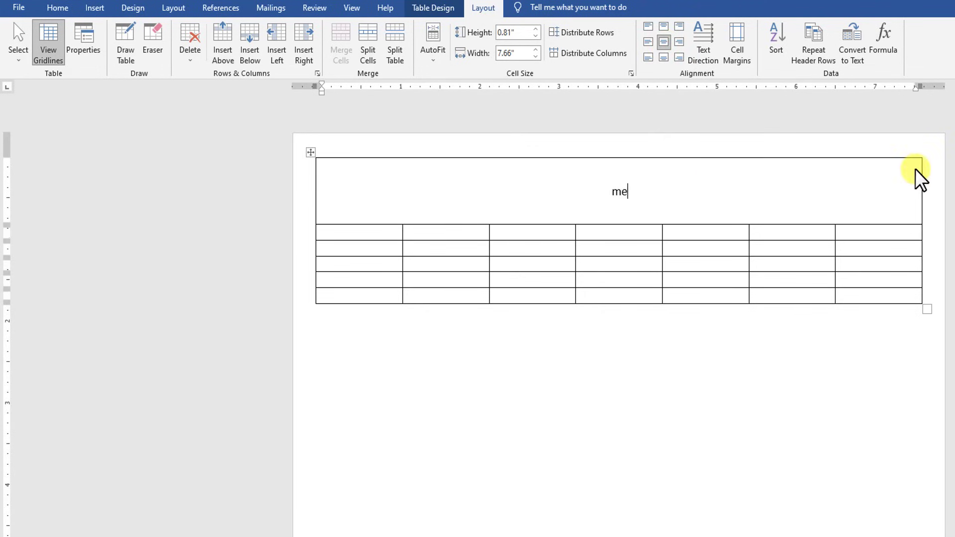
pyautogui.write('dical & General Store')
pyautogui.press('Return')
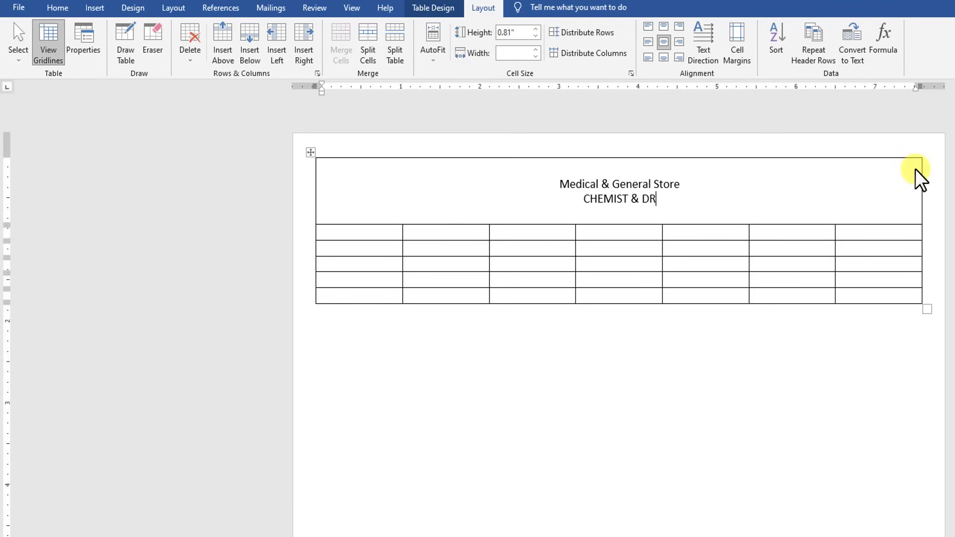
pyautogui.press('Return')
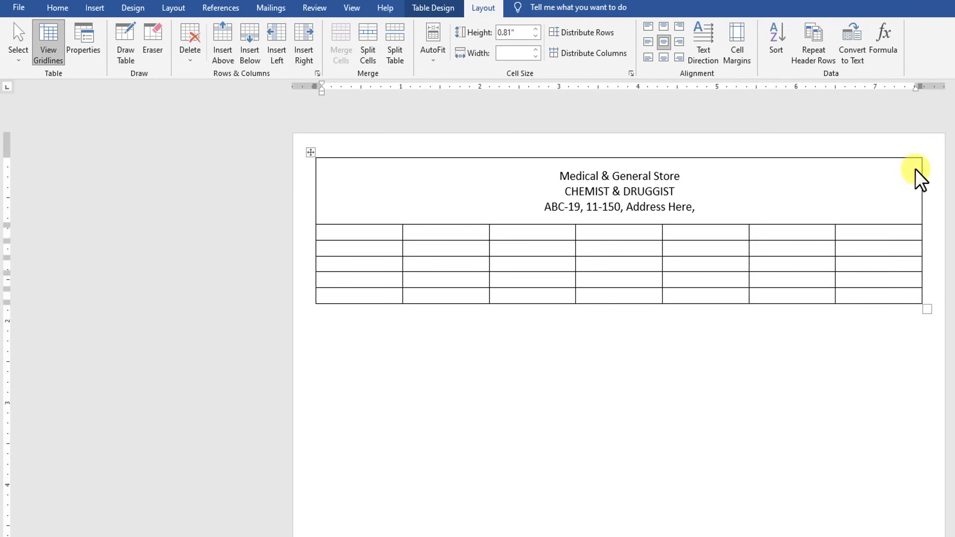
pyautogui.write('Here, City')
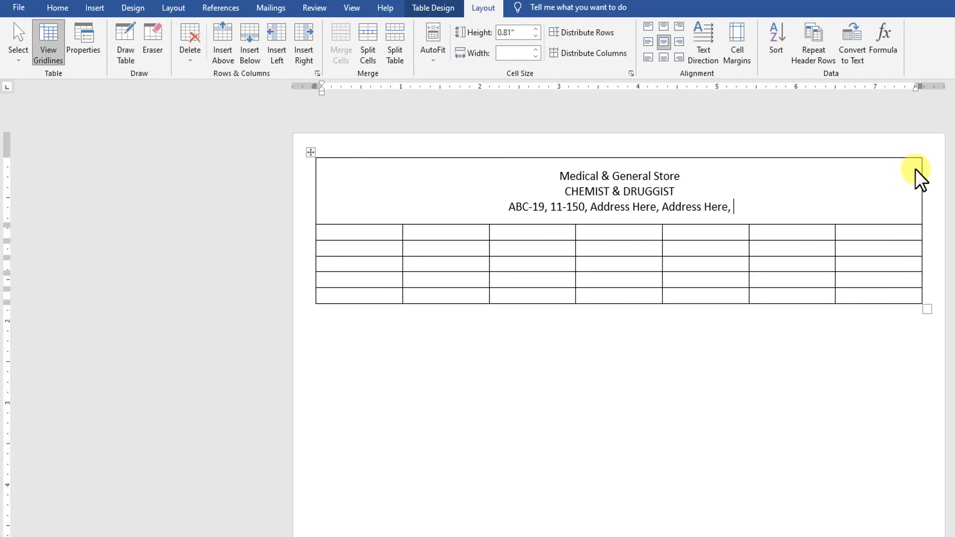
pyautogui.write('.')
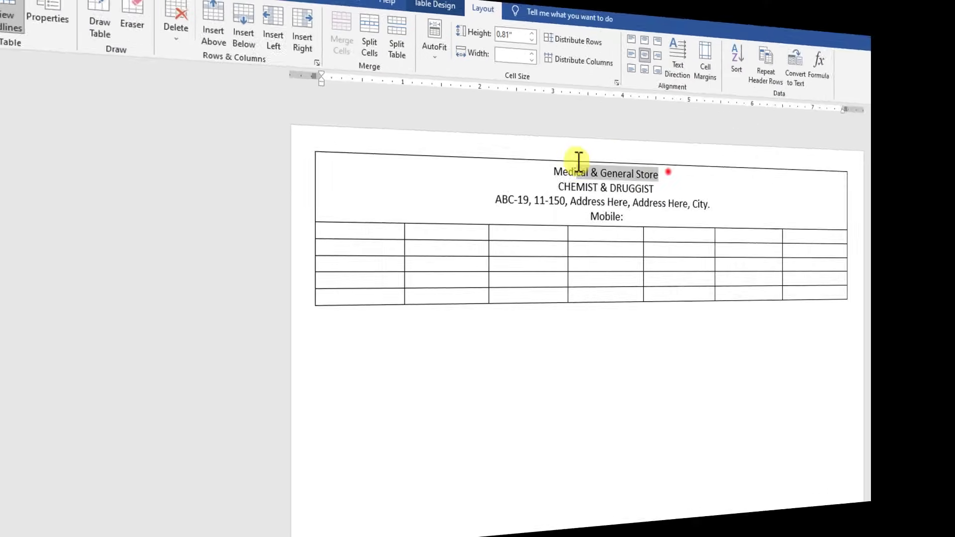
# Step: Format the "Medical & General Store" title line in the Dispence font at size 24
pyautogui.click(57, 9)
pyautogui.click(220, 32)
pyautogui.click(220, 32)
pyautogui.click(220, 32)
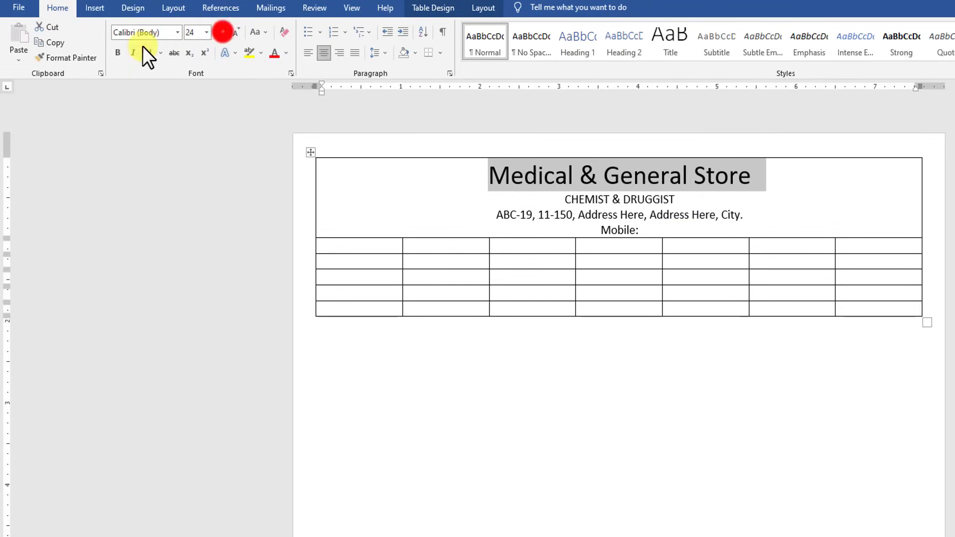
pyautogui.click(177, 32)
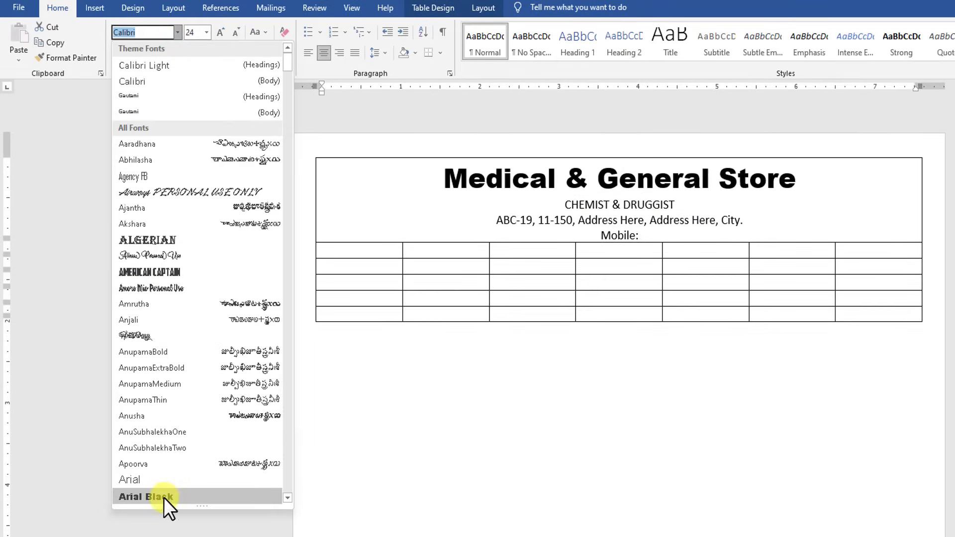
pyautogui.scroll(-10, 153, 356)
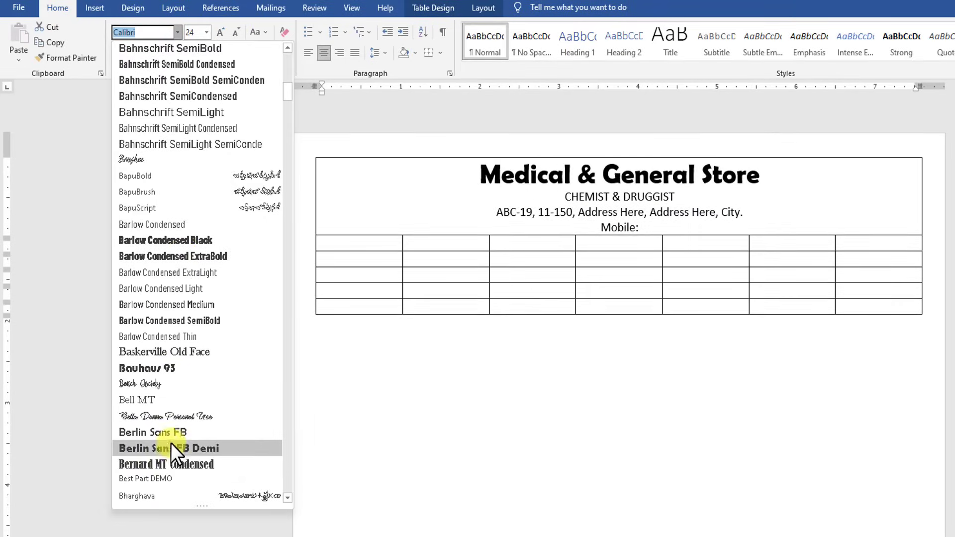
pyautogui.scroll(-5, 186, 357)
pyautogui.scroll(-5, 189, 383)
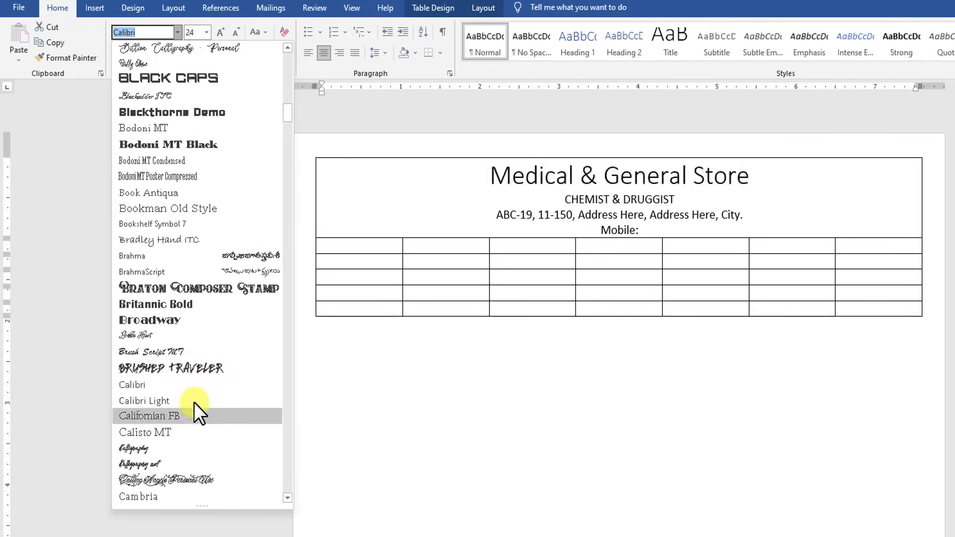
pyautogui.scroll(-5, 182, 316)
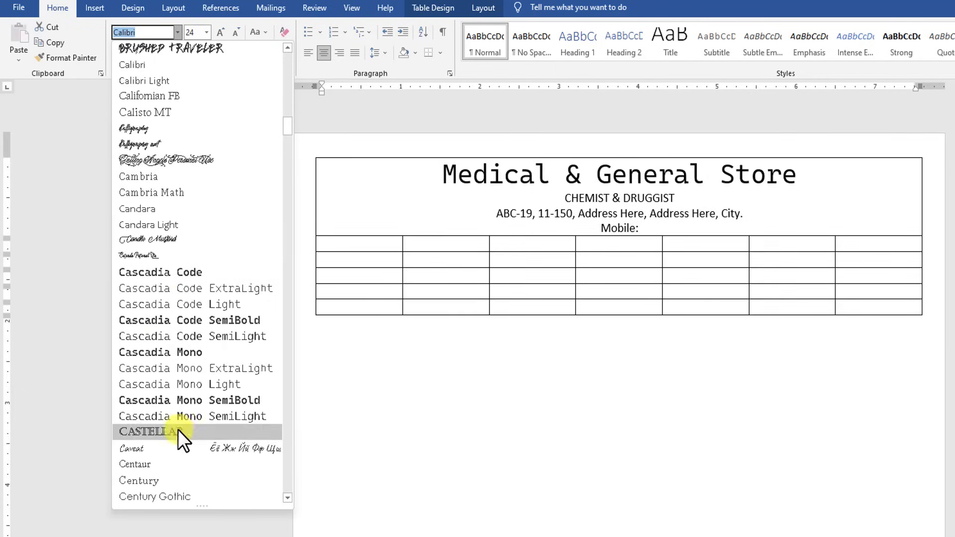
pyautogui.scroll(-5, 173, 428)
pyautogui.scroll(-10, 178, 401)
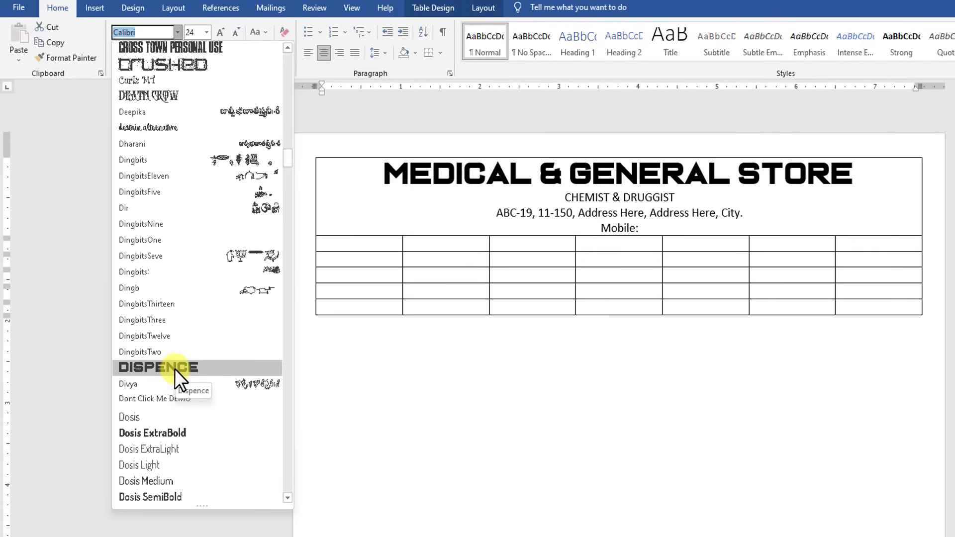
pyautogui.click(175, 368)
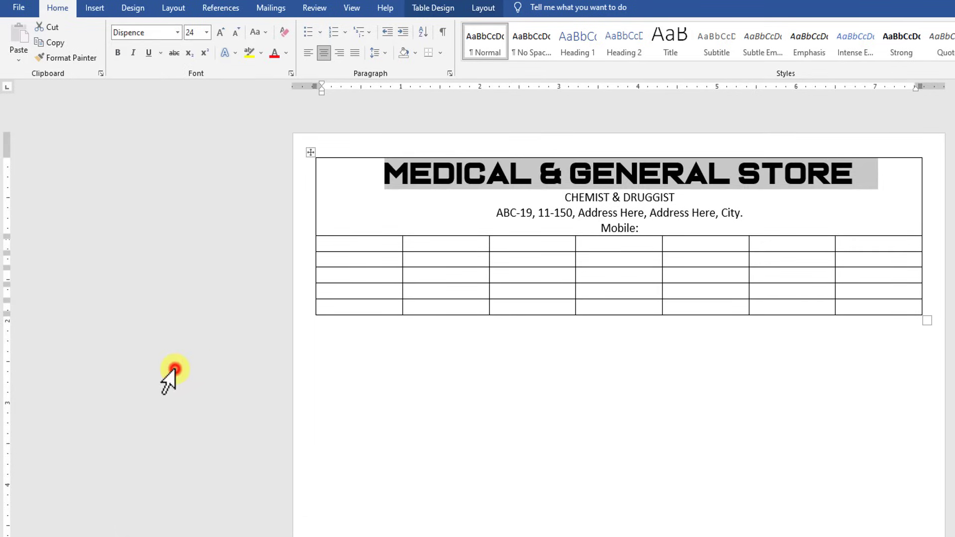
# Step: Reduce the font size of the "Medical & General Store" title line
pyautogui.click(617, 254)
pyautogui.moveTo(862, 173); pyautogui.dragTo(453, 158)
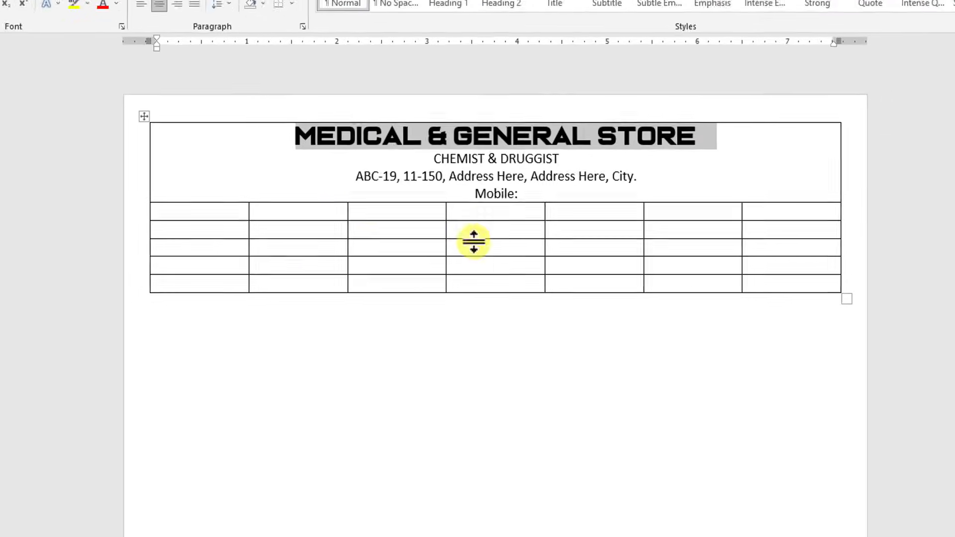
pyautogui.click(502, 272)
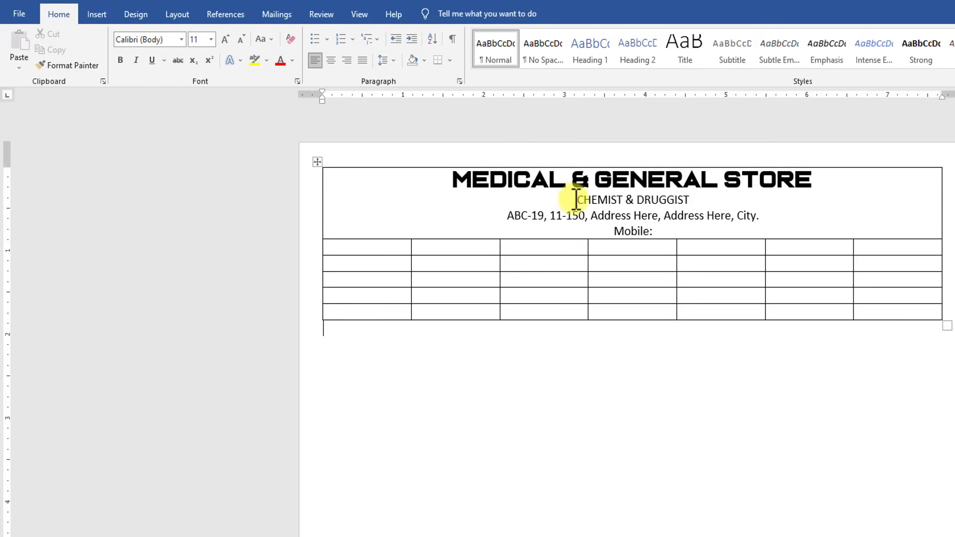
# Step: Change the font of the "CHEMIST & DRUGGIST" line to Cormorant Infant SemiBold
pyautogui.moveTo(574, 199); pyautogui.dragTo(690, 199)
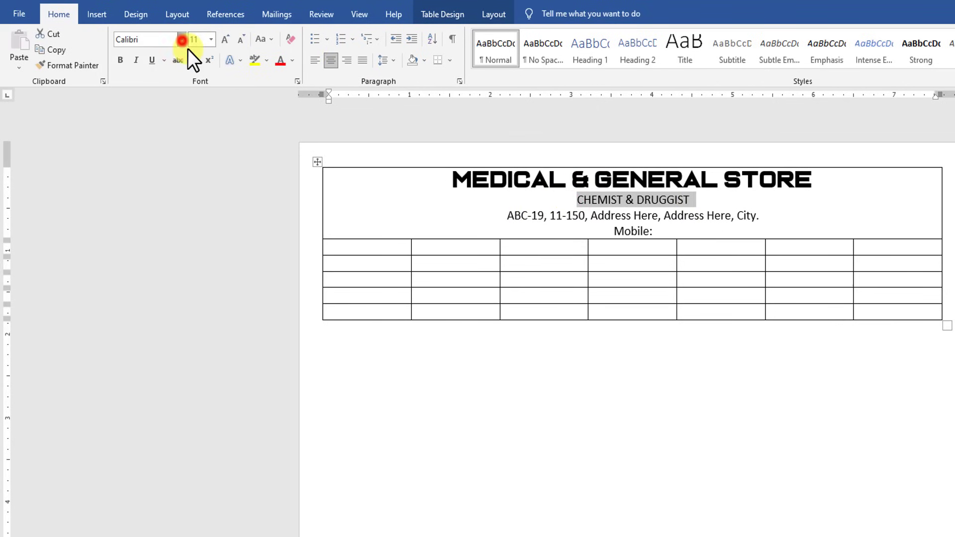
pyautogui.click(182, 40)
pyautogui.scroll(-15, 187, 180)
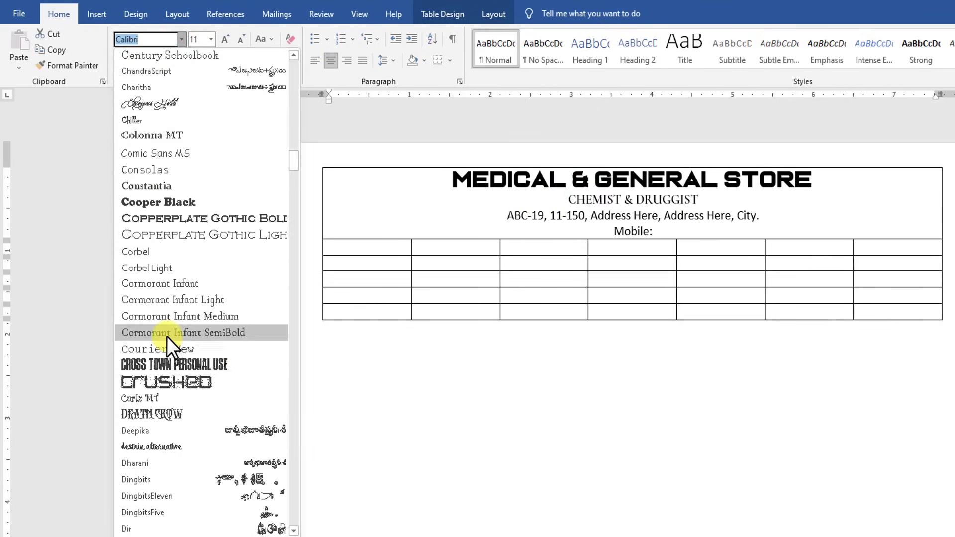
pyautogui.click(166, 334)
pyautogui.click(652, 388)
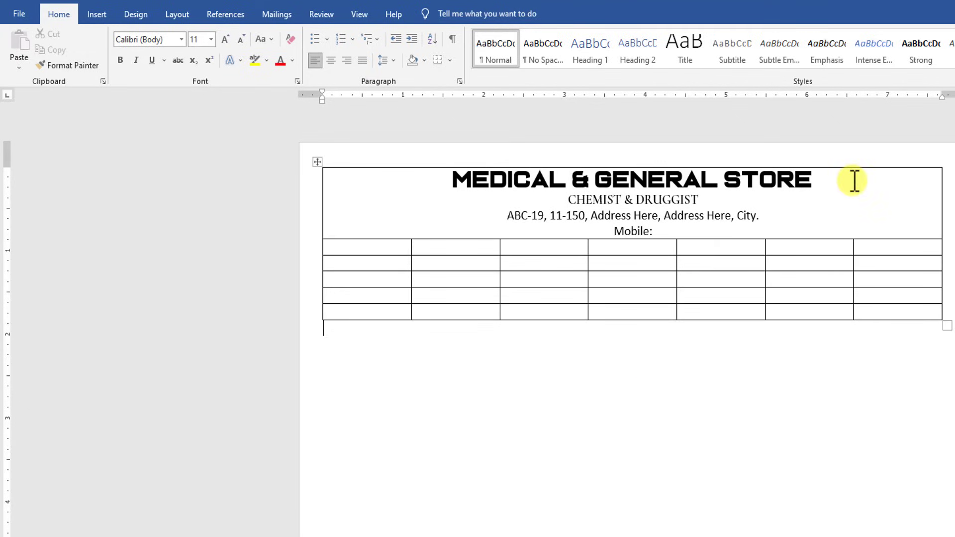
# Step: Color the "Medical & General Store" title line red
pyautogui.moveTo(846, 178); pyautogui.dragTo(452, 177)
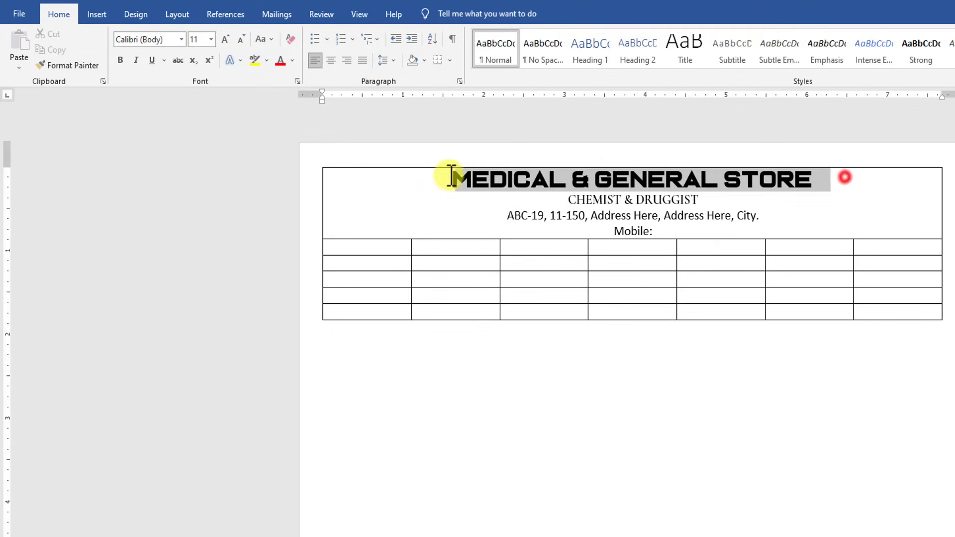
pyautogui.click(282, 62)
pyautogui.click(427, 164)
# Step: Enlarge the address and mobile lines to size 12 and complete them with "State, Pincode." and a placeholder mobile number
pyautogui.click(865, 216)
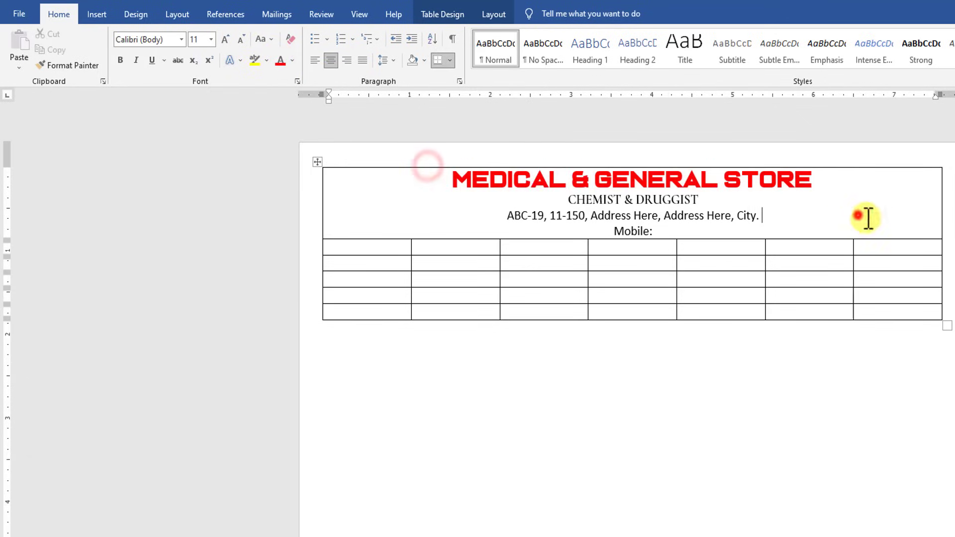
pyautogui.tripleClick(812, 219)
pyautogui.hotkey('ctrl', ']')
pyautogui.click(699, 234)
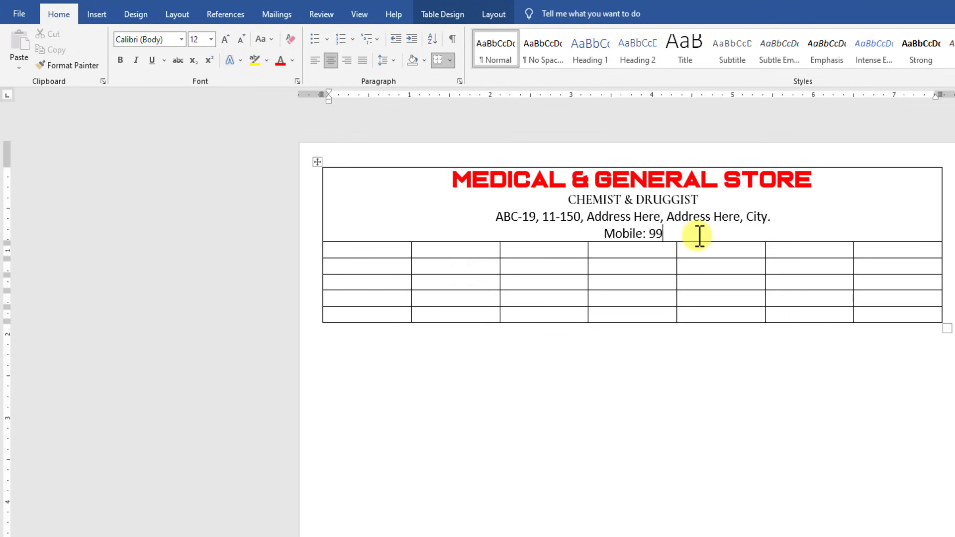
pyautogui.write('9999900000')
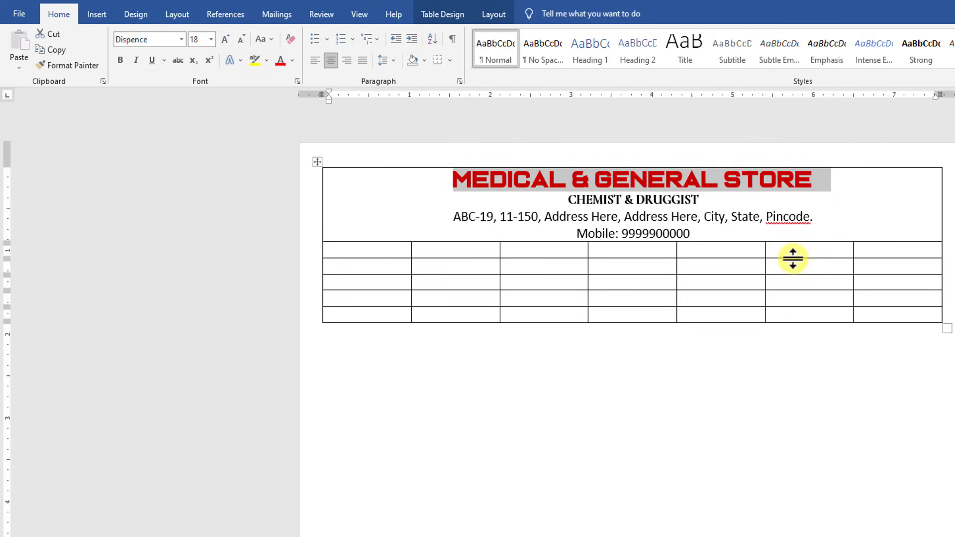
# Step: Join the mobile line onto the end of the address line and increase the height of the header row
pyautogui.click(823, 211)
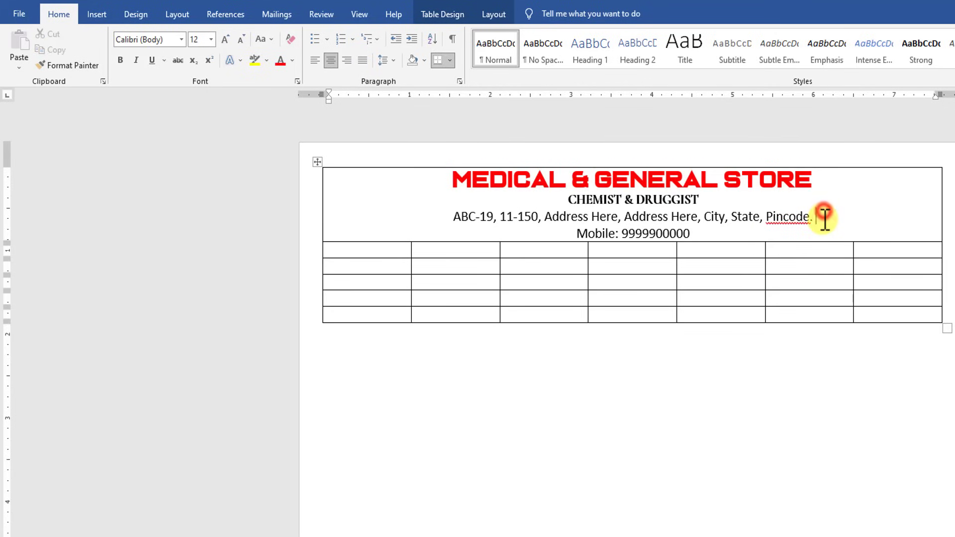
pyautogui.press('Delete')
pyautogui.moveTo(827, 236); pyautogui.dragTo(835, 253)
# Step: Draw a small text box in the upper-left corner of the header cell, beside the store title
pyautogui.click(97, 14)
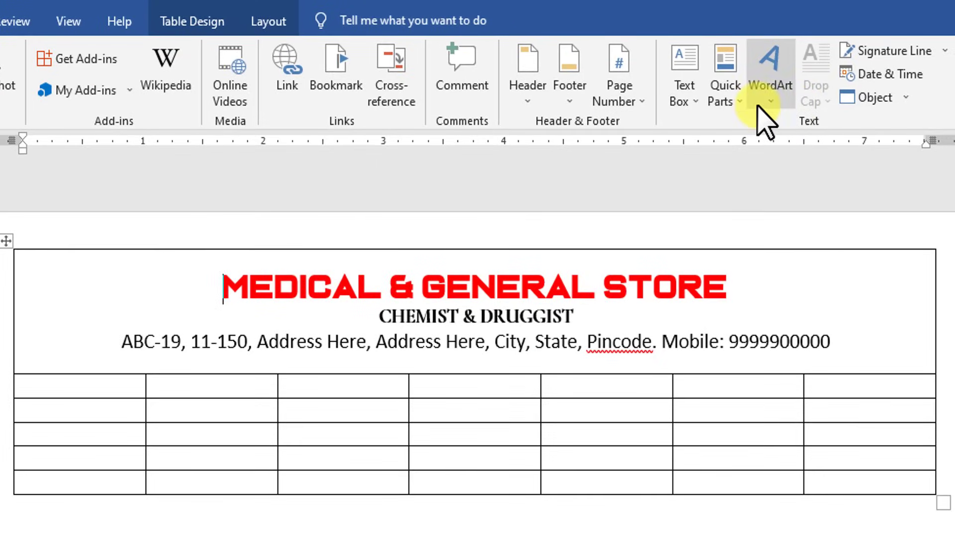
pyautogui.click(687, 95)
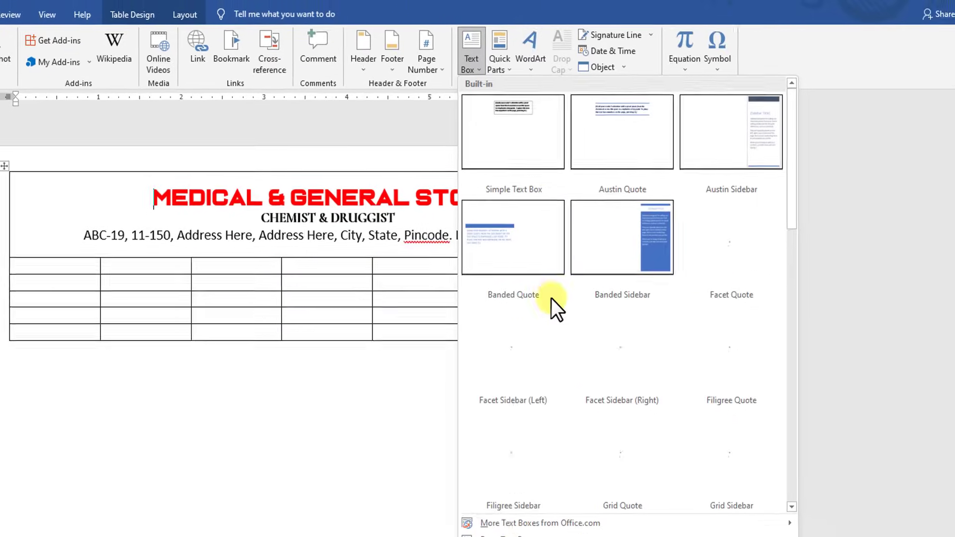
pyautogui.click(509, 525)
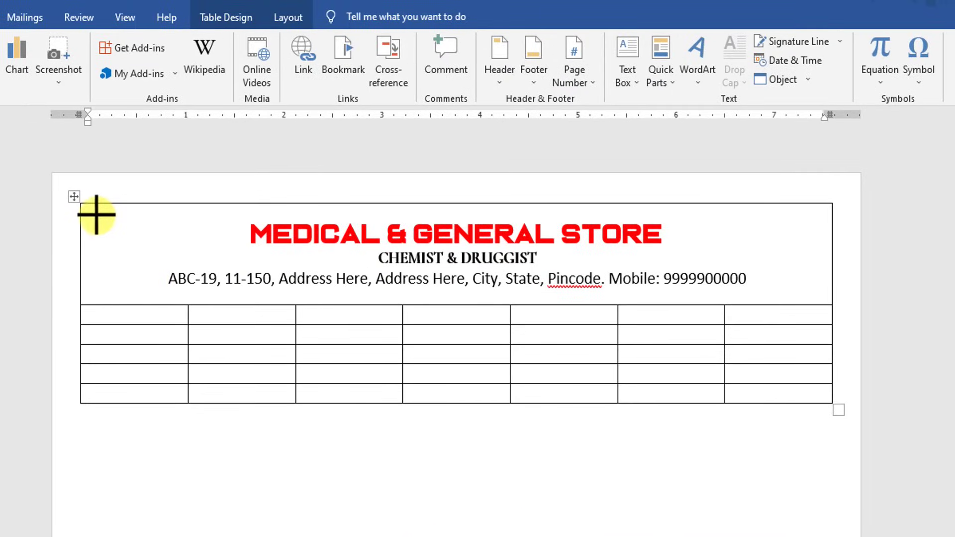
pyautogui.moveTo(88, 210); pyautogui.dragTo(209, 254)
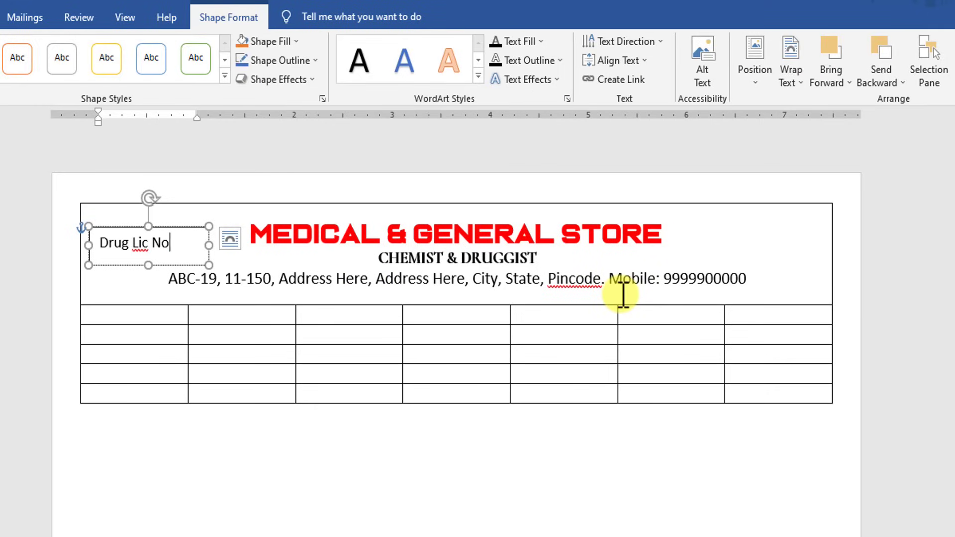
# Step: Make the text box taller and fill it with "Drug Lic No.:" and a placeholder licence number on two lines
pyautogui.moveTo(209, 265); pyautogui.dragTo(211, 287)
pyautogui.click(183, 242)
pyautogui.press('Return')
pyautogui.write('136')
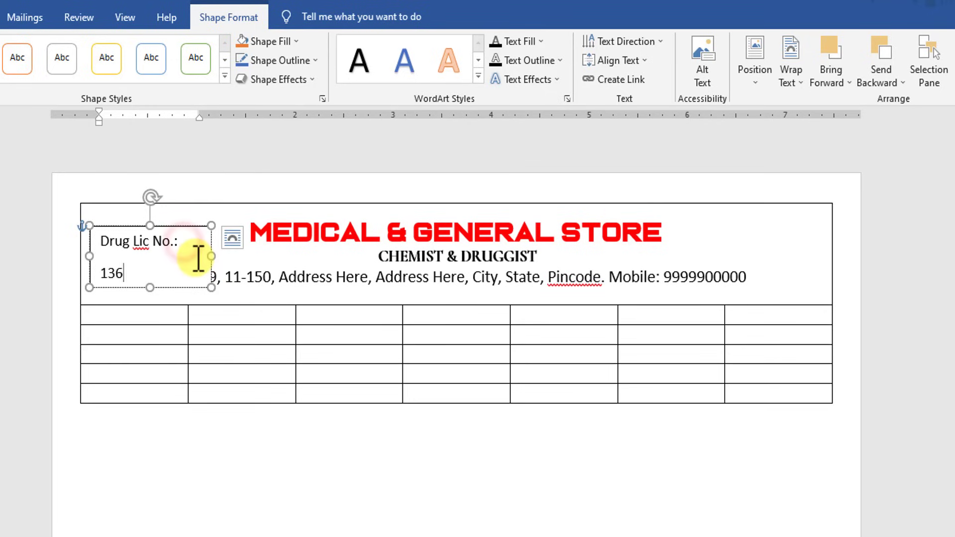
pyautogui.write('/22/20XX')
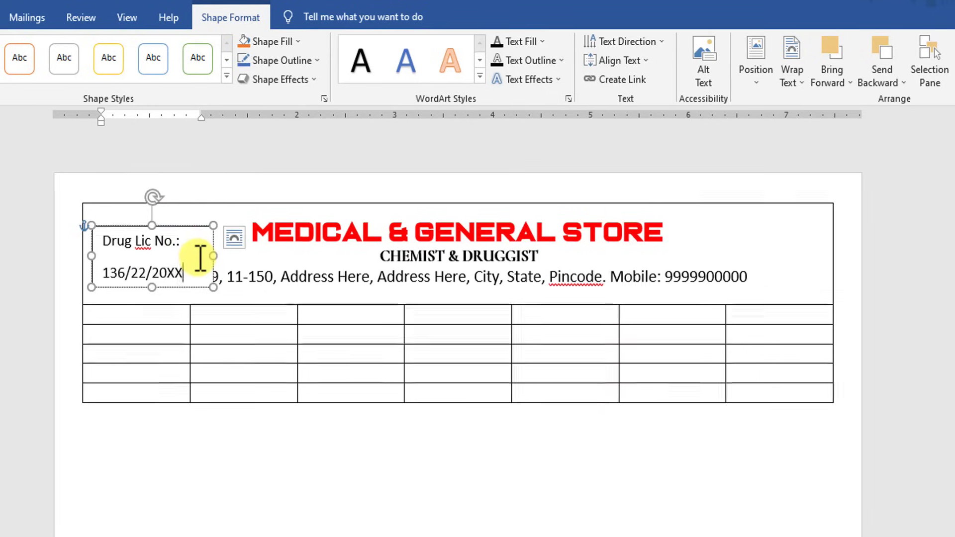
# Step: Apply the No Spacing style to the drug licence text and reduce its font size to 10
pyautogui.moveTo(182, 273); pyautogui.dragTo(141, 209)
pyautogui.click(55, 33)
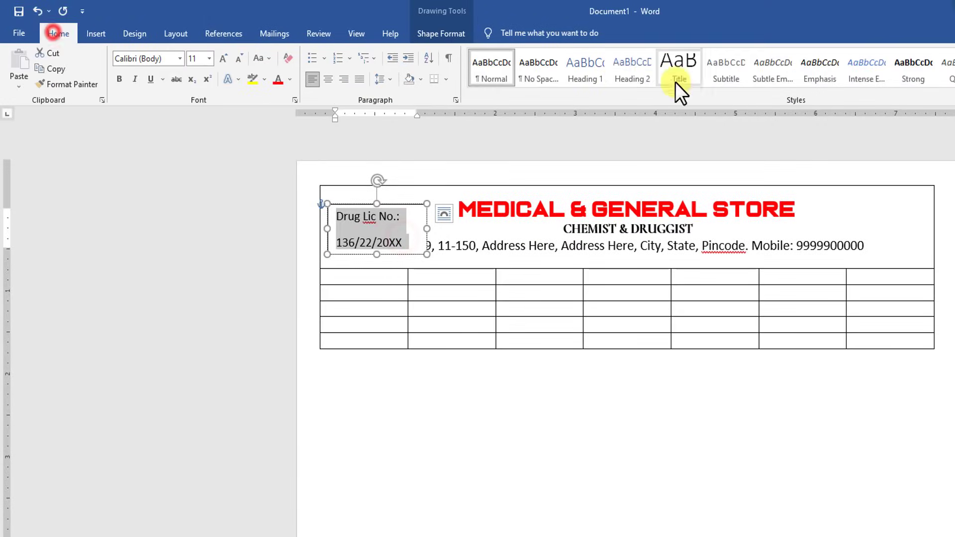
pyautogui.click(538, 68)
pyautogui.click(238, 58)
# Step: Remove the outline of the drug licence text box and shrink the box closer to its text
pyautogui.click(440, 33)
pyautogui.click(512, 68)
pyautogui.click(501, 187)
pyautogui.moveTo(412, 204); pyautogui.dragTo(405, 184)
pyautogui.moveTo(421, 235); pyautogui.dragTo(404, 225)
# Step: Align the drug licence text box with the upper-left corner of the table's header cell
pyautogui.click(419, 175)
pyautogui.click(373, 207)
pyautogui.moveTo(383, 184); pyautogui.dragTo(388, 188)
pyautogui.press('Up')
pyautogui.press('Up')
pyautogui.press('Up')
pyautogui.press('Left')
pyautogui.press('Left')
pyautogui.press('Left')
pyautogui.press('Left')
pyautogui.press('Left')
pyautogui.press('Left')
pyautogui.press('Left')
pyautogui.press('Left')
pyautogui.press('Left')
pyautogui.press('Left')
pyautogui.press('Left')
pyautogui.press('Left')
pyautogui.press('Left')
pyautogui.press('Left')
pyautogui.press('Left')
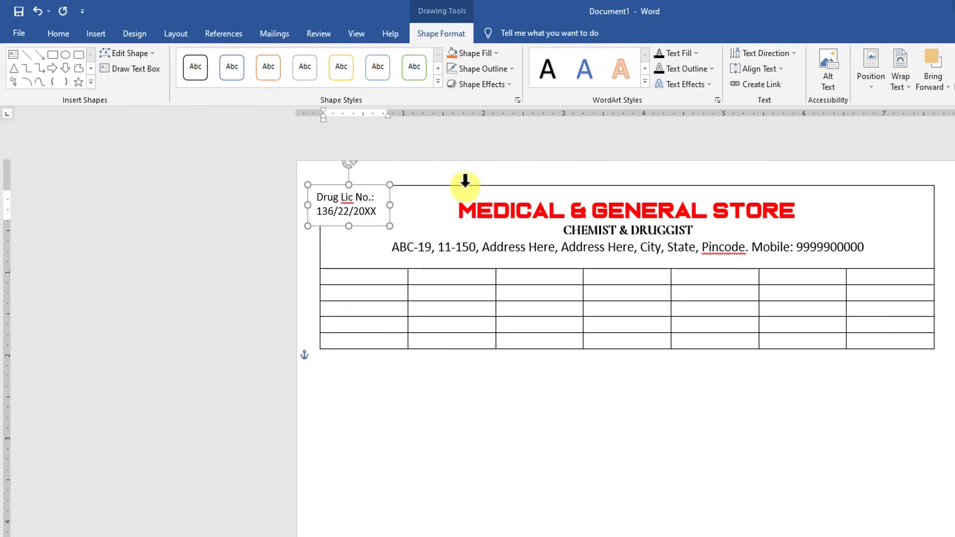
pyautogui.press('Right')
pyautogui.press('Right')
pyautogui.press('Right')
pyautogui.press('Right')
pyautogui.press('Right')
pyautogui.press('Right')
pyautogui.press('Right')
pyautogui.press('Right')
pyautogui.press('Right')
pyautogui.press('Right')
pyautogui.press('Right')
pyautogui.click(456, 360)
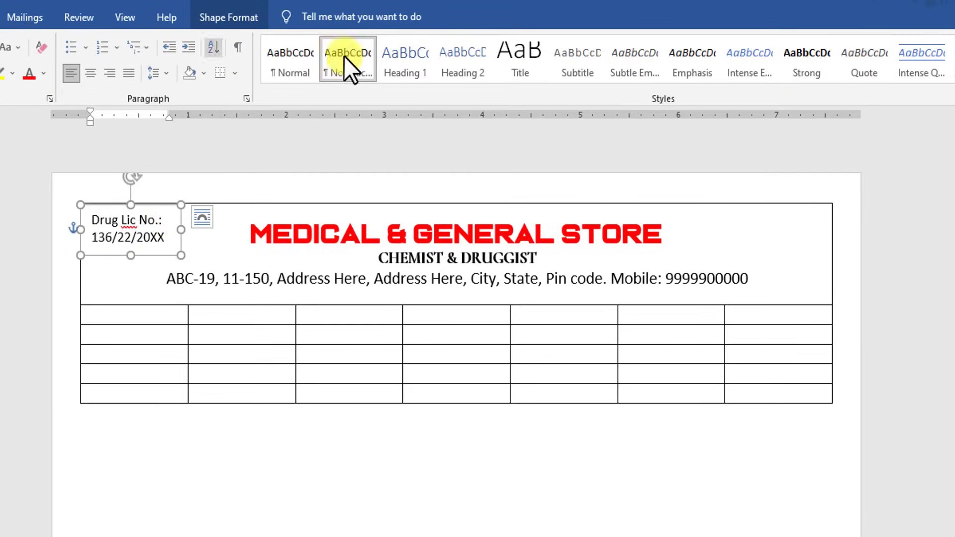
# Step: Remove the fill of the drug licence text box
pyautogui.click(205, 19)
pyautogui.click(296, 39)
pyautogui.click(270, 184)
# Step: Nudge the drug licence text box up and left so its text sits just inside the header cell's corner
pyautogui.moveTo(153, 204); pyautogui.dragTo(152, 199)
pyautogui.click(162, 193)
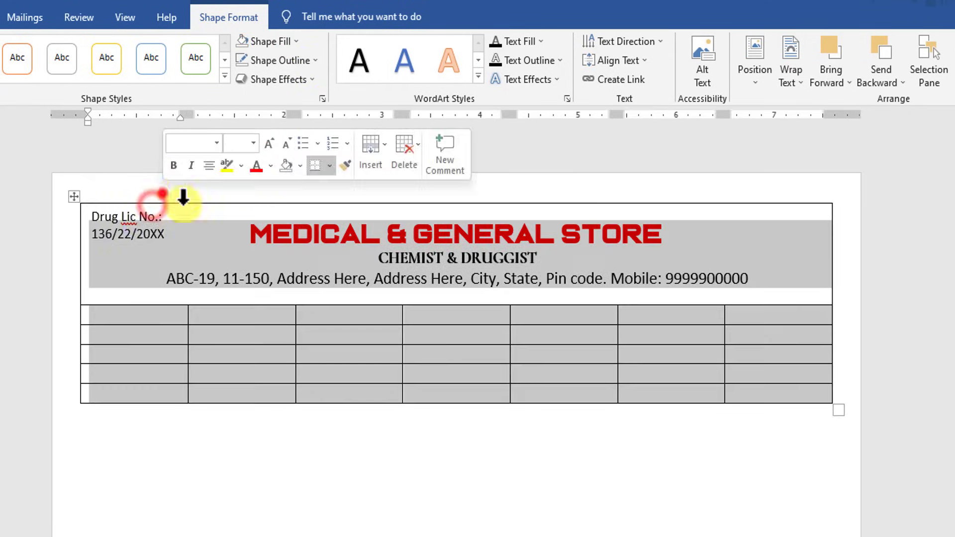
pyautogui.click(143, 219)
pyautogui.click(137, 201)
pyautogui.press('Up')
pyautogui.press('Up')
pyautogui.press('Left')
pyautogui.press('Left')
pyautogui.press('Left')
pyautogui.press('Right')
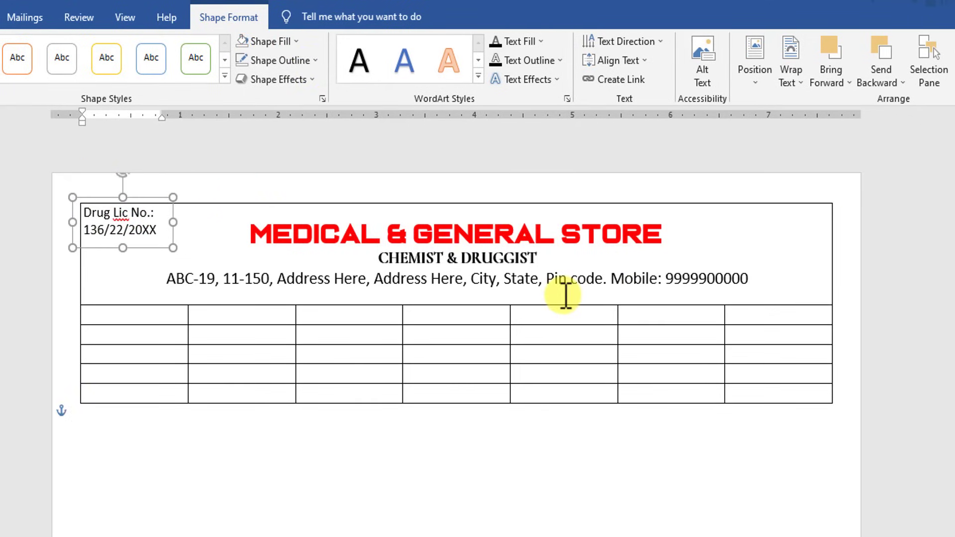
# Step: Duplicate the drug licence text box and place the copy in the upper-right corner of the header cell
pyautogui.rightClick(166, 209)
pyautogui.click(208, 229)
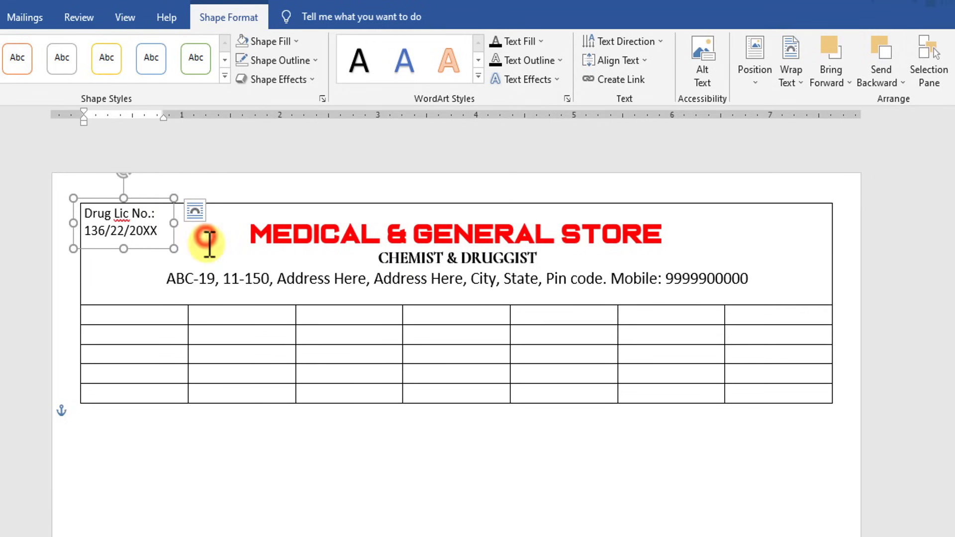
pyautogui.hotkey('ctrl', 'v')
pyautogui.moveTo(164, 230); pyautogui.dragTo(806, 207)
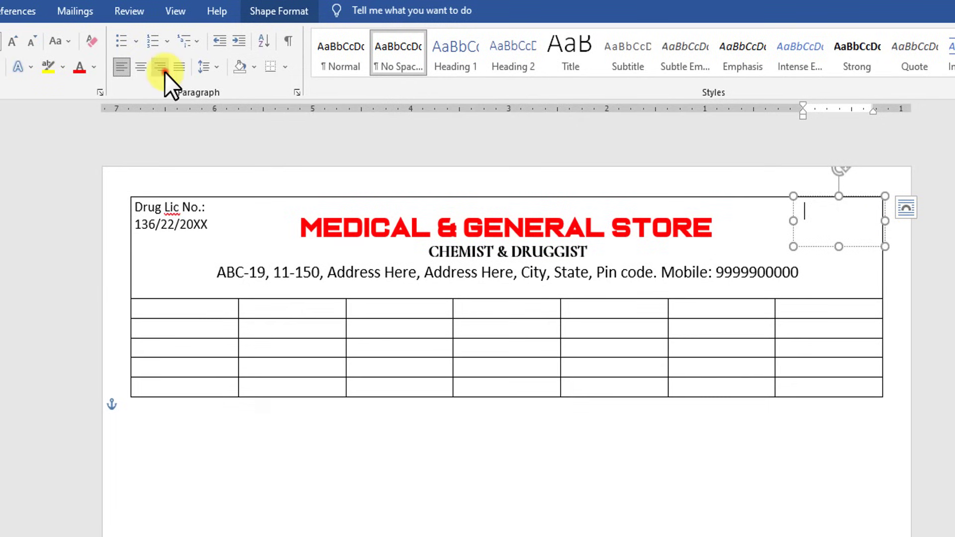
# Step: Fill the copied text box with right-aligned lines "GST No.:" and "Input here:", converting the second line to uppercase
pyautogui.click(110, 74)
pyautogui.write('Gst')
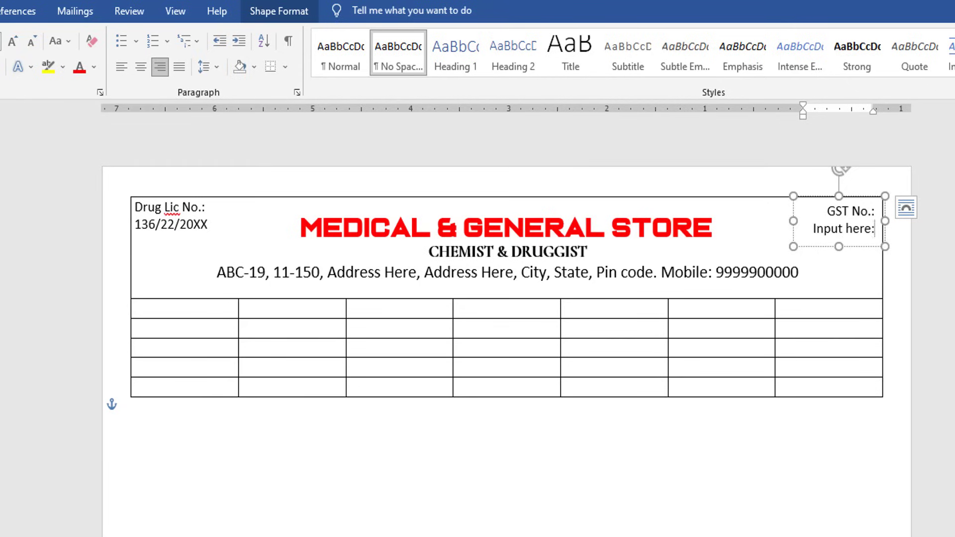
pyautogui.hotkey('shift', 'Home')
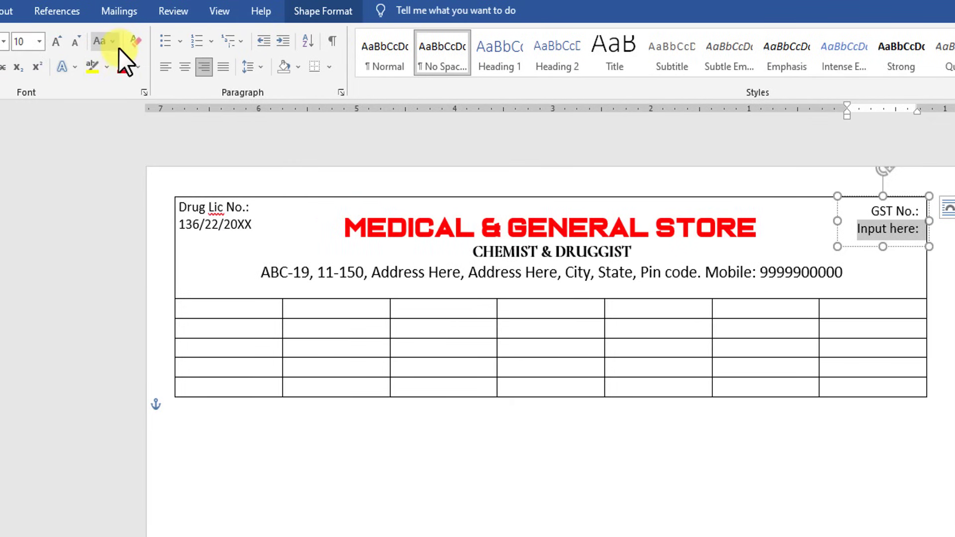
pyautogui.click(69, 42)
pyautogui.click(79, 97)
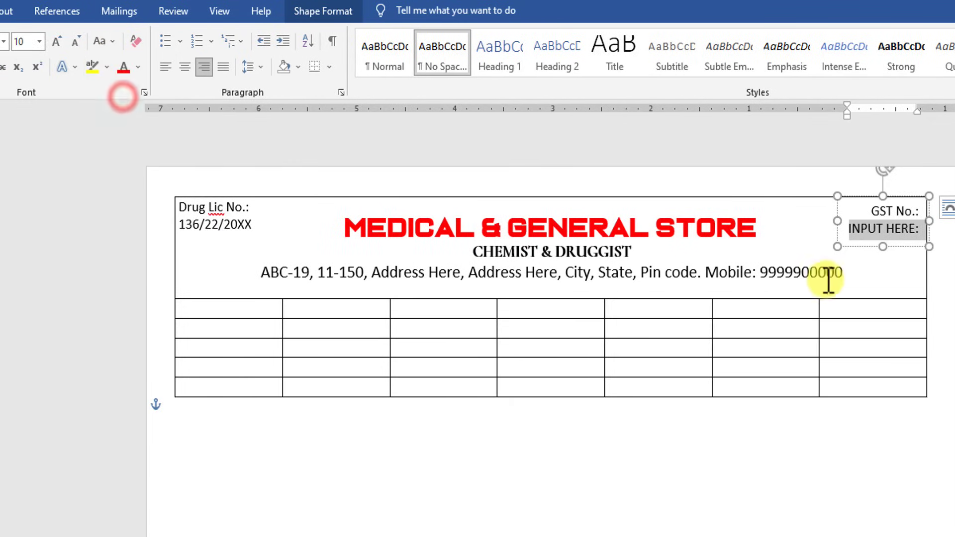
# Step: Color the text in both the drug licence and GST text boxes red
pyautogui.moveTo(250, 223); pyautogui.dragTo(171, 196)
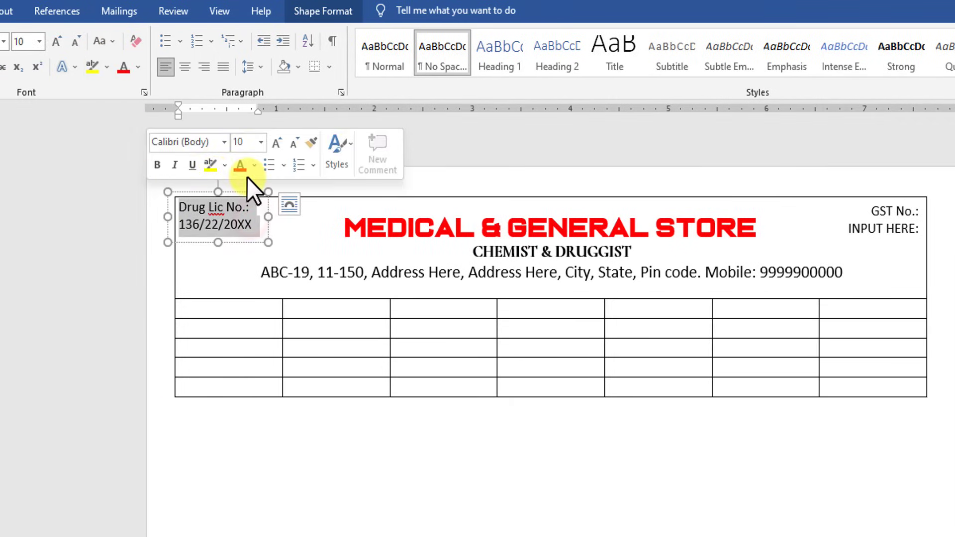
pyautogui.click(236, 169)
pyautogui.click(619, 253)
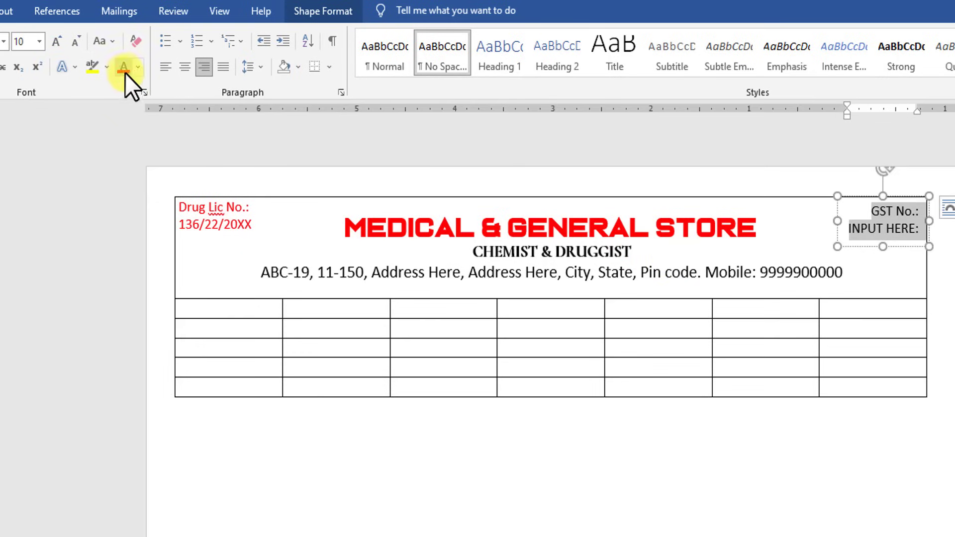
pyautogui.click(124, 73)
pyautogui.click(696, 301)
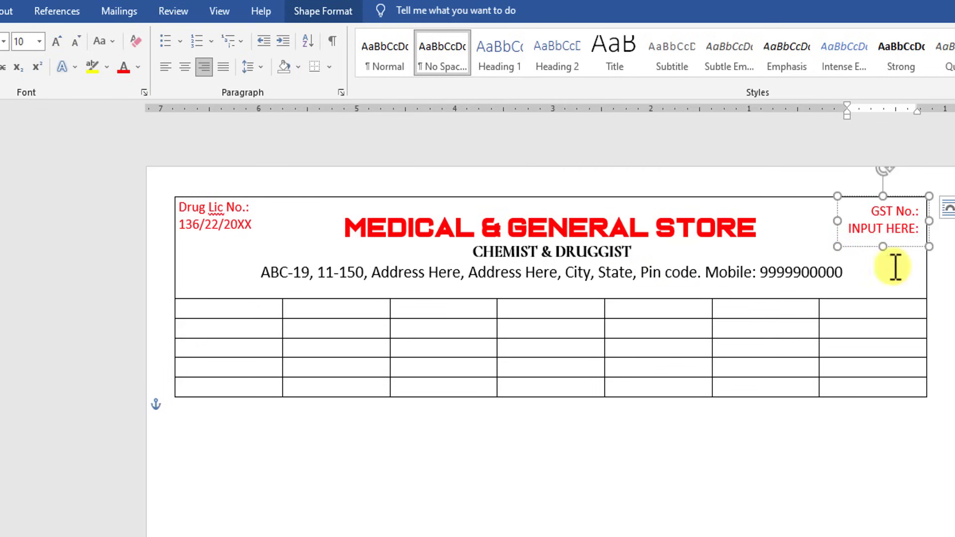
# Step: Extend the GST text box downward and add a third line "Cash memo", converted to uppercase
pyautogui.moveTo(883, 247); pyautogui.dragTo(884, 268)
pyautogui.click(924, 249)
pyautogui.write('Cash mem')
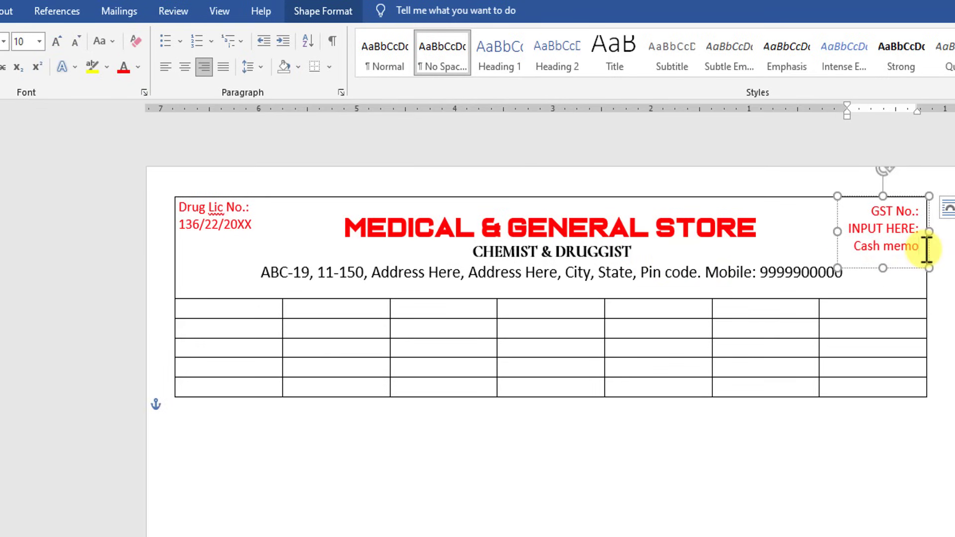
pyautogui.write('o')
pyautogui.tripleClick(927, 249)
pyautogui.click(112, 44)
pyautogui.click(124, 101)
# Step: Widen the GST text box and format the "CASH MEMO" line in Arial Black at size 12
pyautogui.moveTo(837, 231); pyautogui.dragTo(812, 230)
pyautogui.moveTo(920, 246); pyautogui.dragTo(839, 247)
pyautogui.click(61, 40)
pyautogui.click(62, 41)
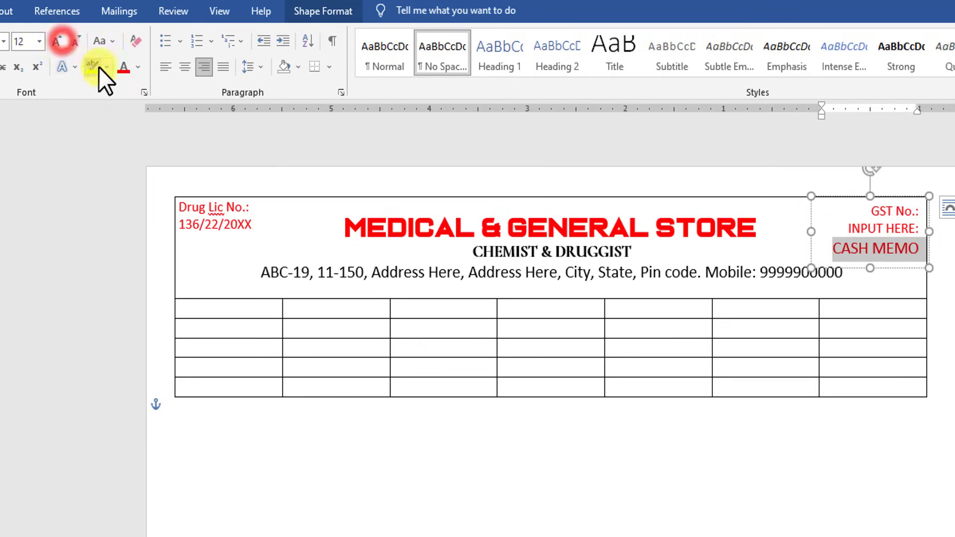
pyautogui.click(4, 41)
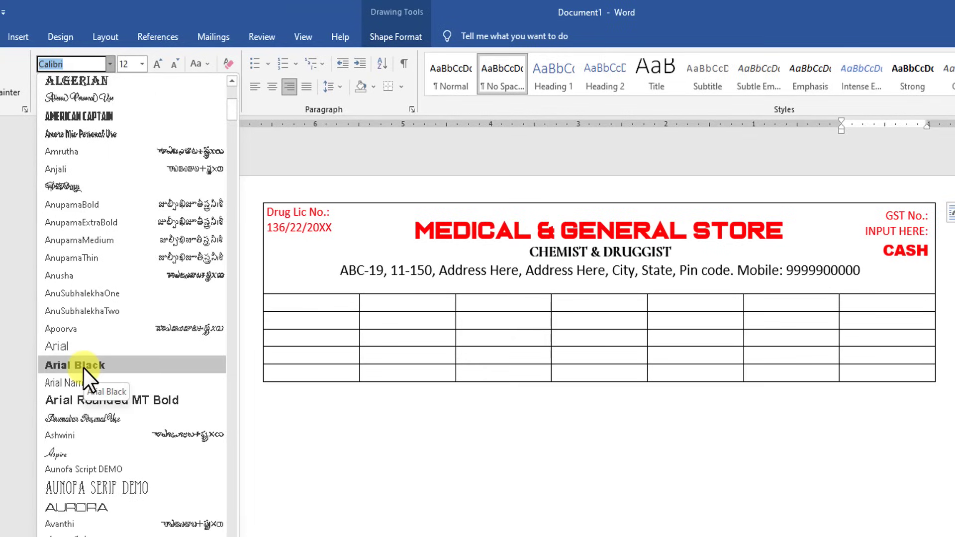
pyautogui.click(82, 365)
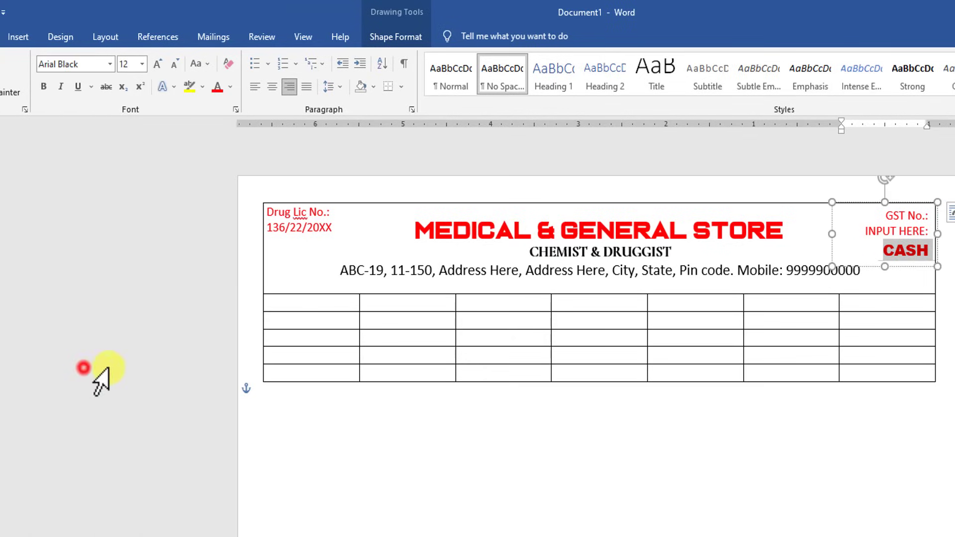
# Step: Give the "CASH MEMO" line a red highlight and white font color
pyautogui.click(203, 87)
pyautogui.click(196, 133)
pyautogui.click(230, 87)
pyautogui.click(217, 134)
pyautogui.click(880, 256)
pyautogui.click(218, 88)
pyautogui.click(545, 299)
# Step: Increase the height of the table's second row to about 0.49"
pyautogui.click(355, 420)
pyautogui.moveTo(287, 293); pyautogui.dragTo(283, 340)
pyautogui.click(457, 477)
pyautogui.click(501, 463)
# Step: Merge the first four cells of the table's second row and enter the lines "Name :" and "Dr.:" in the merged cell
pyautogui.moveTo(338, 309); pyautogui.dragTo(634, 330)
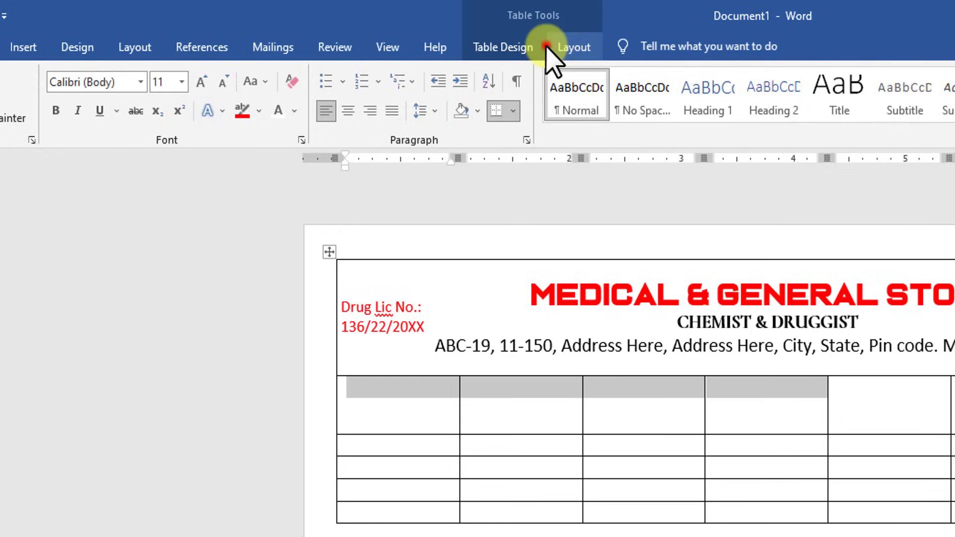
pyautogui.click(434, 38)
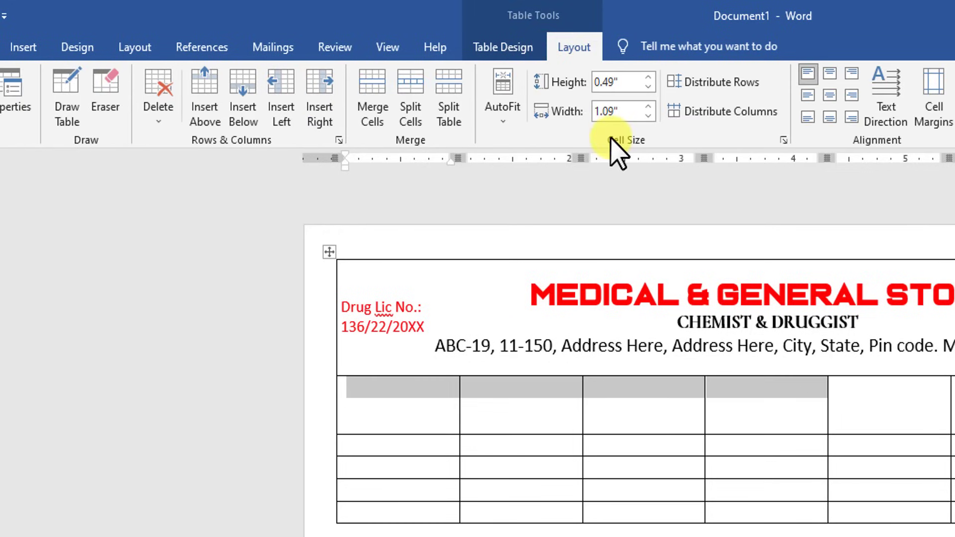
pyautogui.click(373, 109)
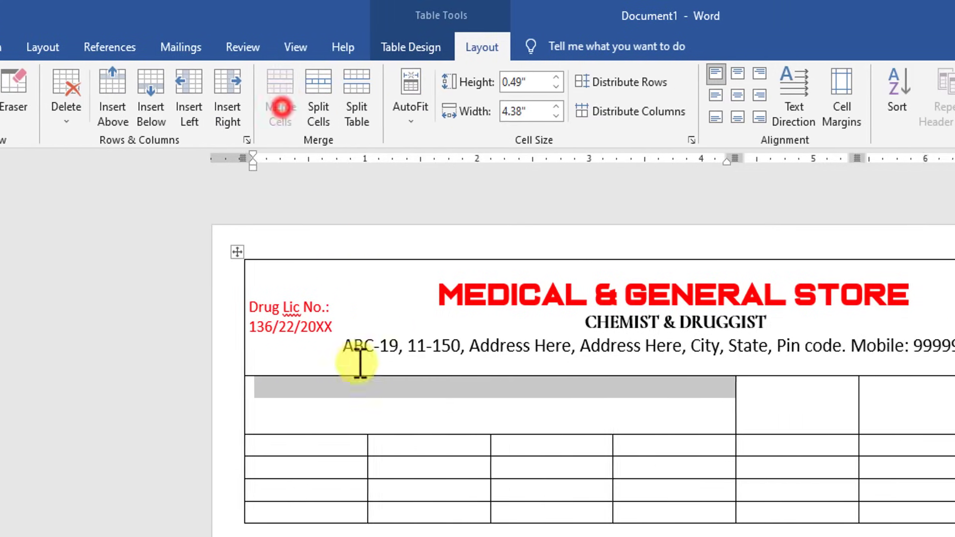
pyautogui.click(284, 404)
pyautogui.write('Name :')
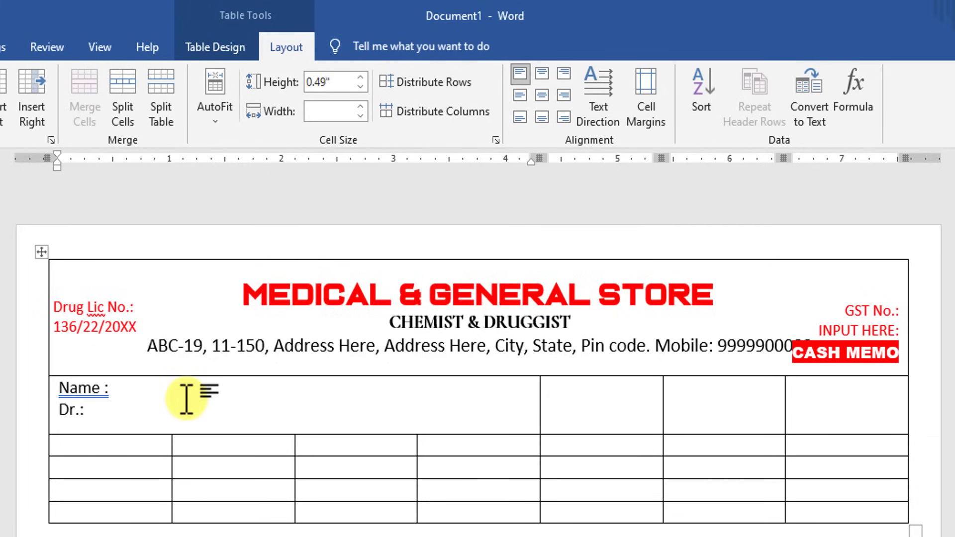
# Step: Merge the last three cells of the table's second row and enter the lines "Invoice No:" and "Date:" in the merged cell
pyautogui.moveTo(603, 388); pyautogui.dragTo(827, 422)
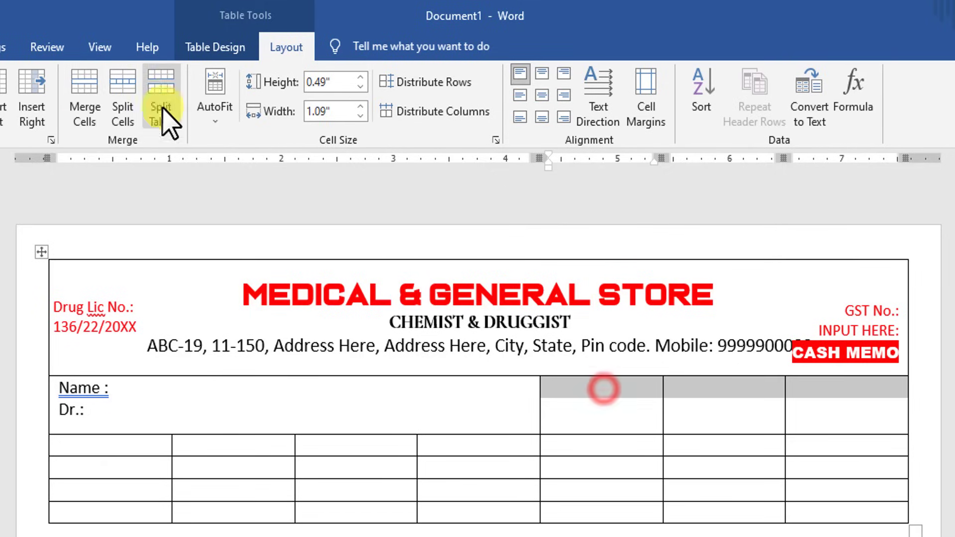
pyautogui.click(85, 107)
pyautogui.click(577, 406)
pyautogui.write('Invoice No:')
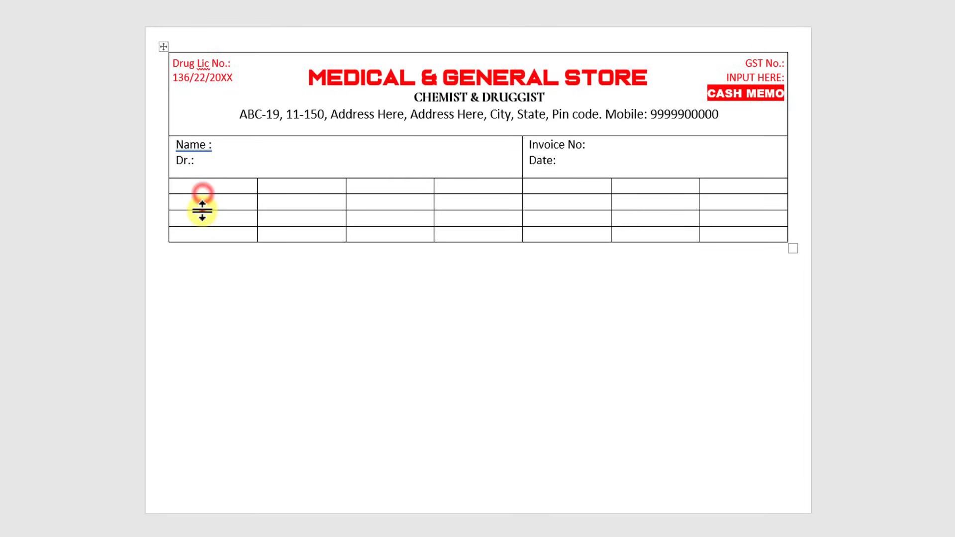
# Step: Set the drug licence and GST text boxes to a fixed position on the page
pyautogui.moveTo(202, 211); pyautogui.dragTo(213, 418)
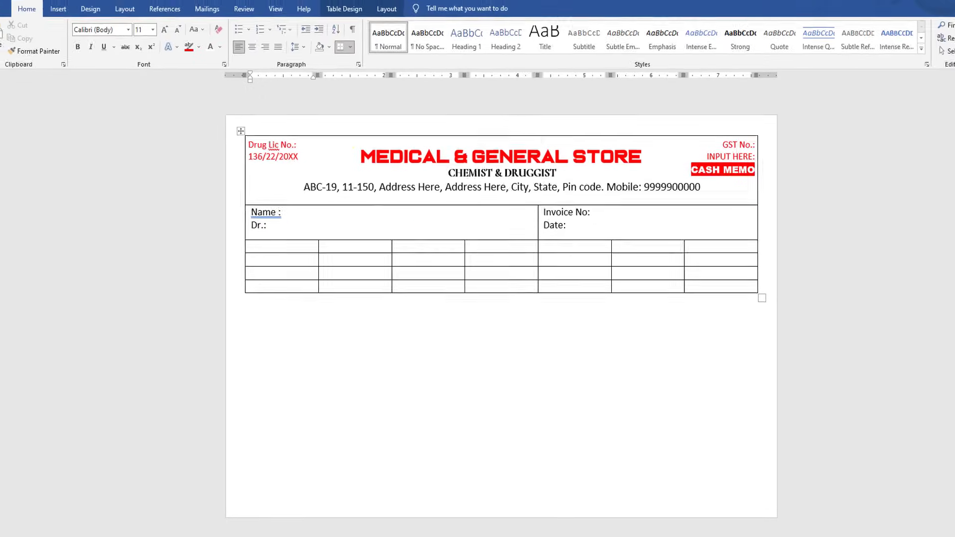
pyautogui.click(294, 167)
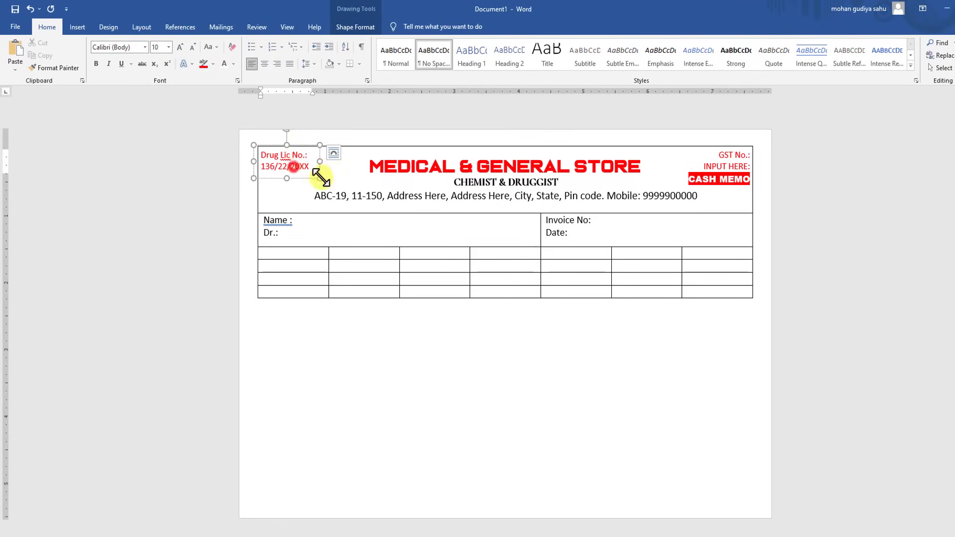
pyautogui.click(334, 157)
pyautogui.click(386, 286)
pyautogui.click(728, 169)
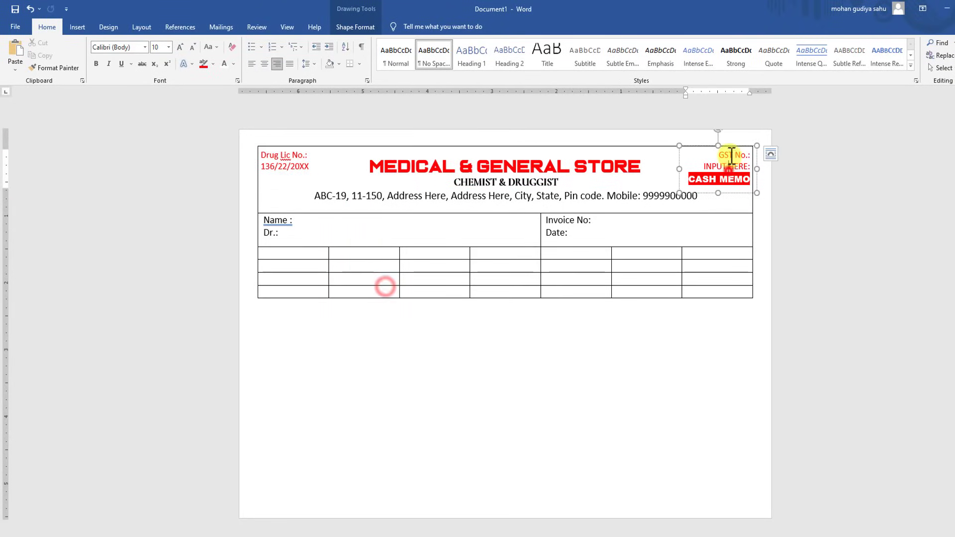
pyautogui.click(769, 155)
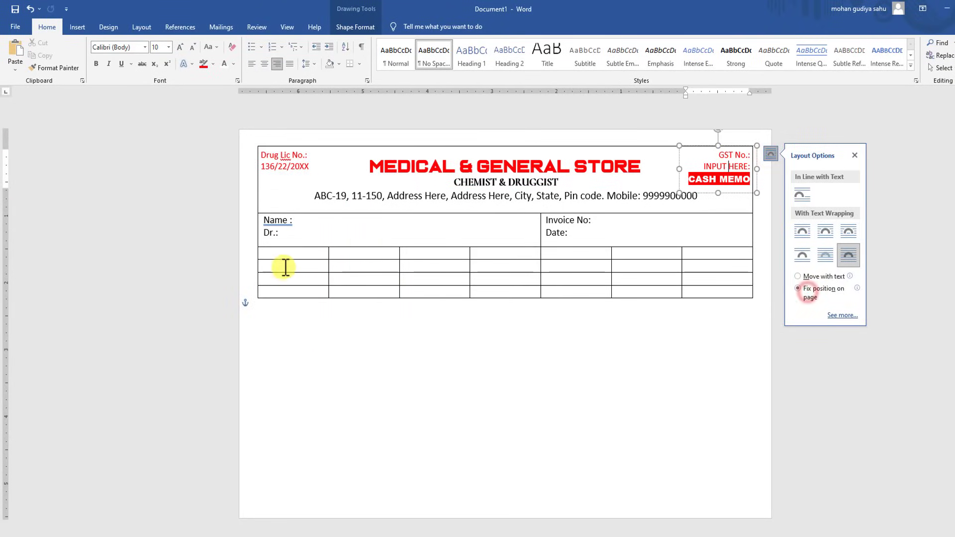
# Step: Stretch the table's fourth row into a tall item area and enter the headings Qty., Pack., Mfg., Particulars, Batch, Exp. and Amount. above it
pyautogui.moveTo(287, 272); pyautogui.dragTo(304, 446)
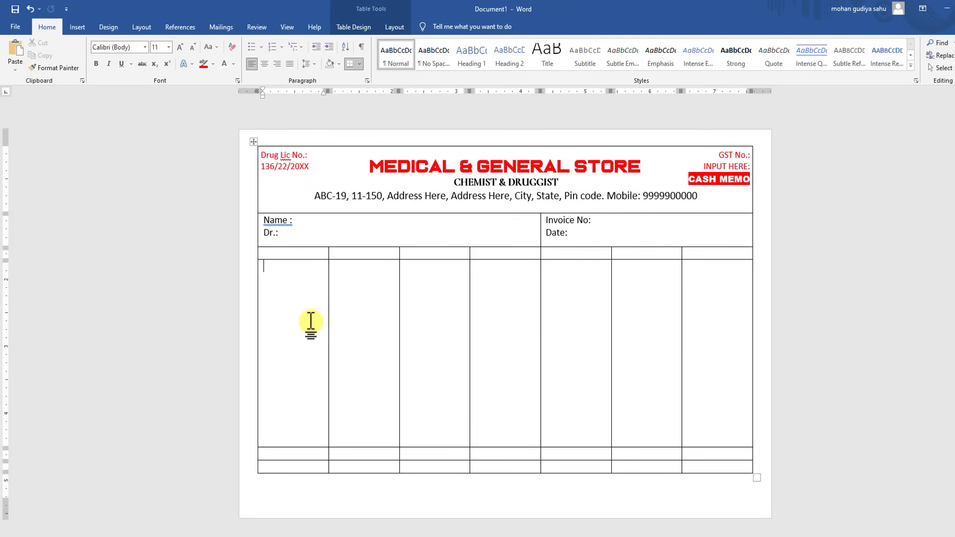
pyautogui.click(295, 255)
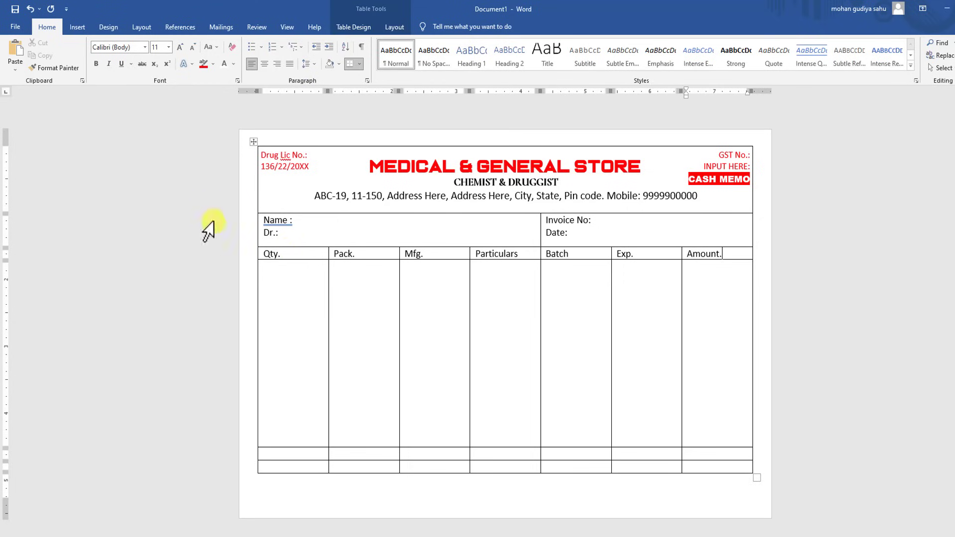
# Step: Center the column headings and change the "Particulars" heading to uppercase
pyautogui.moveTo(267, 254); pyautogui.dragTo(705, 253)
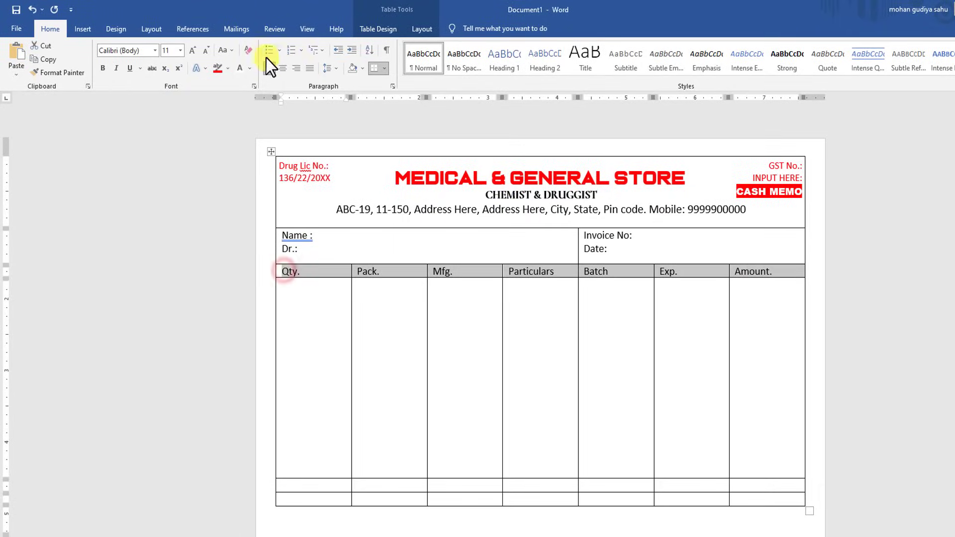
pyautogui.click(282, 69)
pyautogui.moveTo(517, 270); pyautogui.dragTo(567, 273)
pyautogui.click(225, 50)
pyautogui.click(253, 92)
pyautogui.click(313, 311)
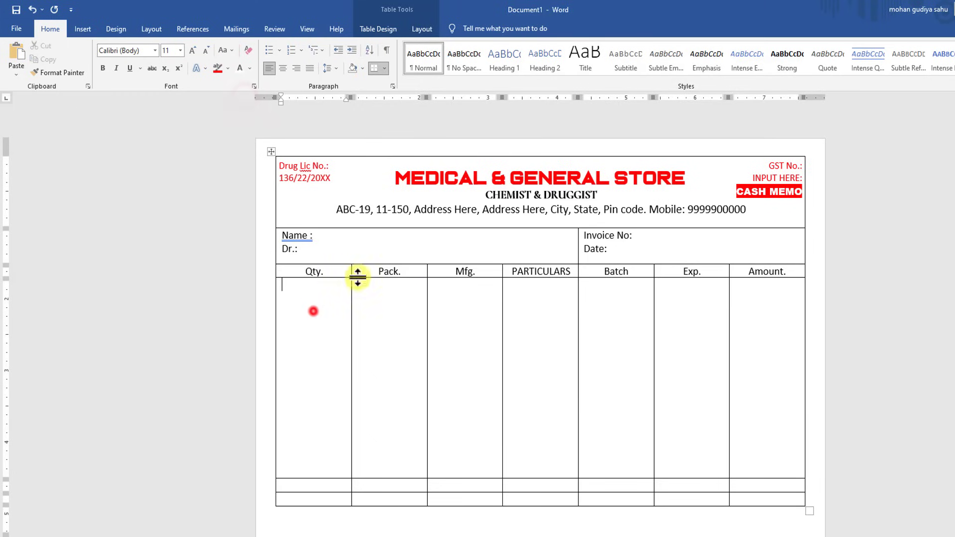
# Step: Narrow the Qty., Pack., Mfg., Batch, Exp. and Amount. columns and widen the PARTICULARS column so the table fills the page width
pyautogui.moveTo(346, 98); pyautogui.dragTo(310, 99)
pyautogui.moveTo(386, 97)
pyautogui.mouseDown()
pyautogui.moveTo(362, 98)
pyautogui.moveTo(384, 98)
pyautogui.mouseUp()
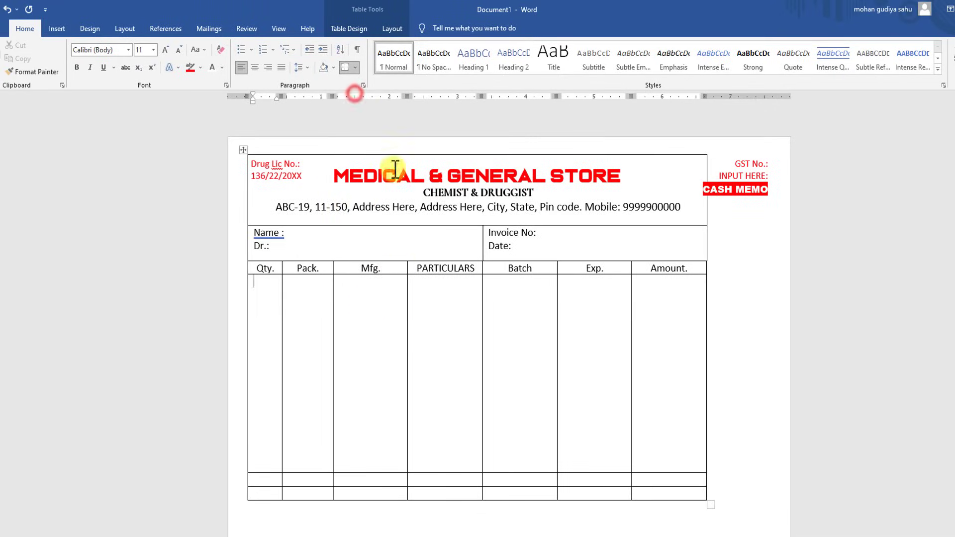
pyautogui.moveTo(458, 95)
pyautogui.mouseDown()
pyautogui.moveTo(614, 106)
pyautogui.moveTo(550, 124)
pyautogui.mouseUp()
pyautogui.moveTo(774, 96)
pyautogui.mouseDown()
pyautogui.moveTo(739, 107)
pyautogui.moveTo(758, 99)
pyautogui.mouseUp()
pyautogui.moveTo(699, 96); pyautogui.dragTo(672, 110)
pyautogui.moveTo(550, 96); pyautogui.dragTo(591, 98)
pyautogui.moveTo(664, 98); pyautogui.dragTo(649, 98)
pyautogui.moveTo(590, 93); pyautogui.dragTo(610, 93)
pyautogui.moveTo(281, 96); pyautogui.dragTo(277, 96)
pyautogui.moveTo(606, 95)
pyautogui.mouseDown()
pyautogui.moveTo(615, 93)
pyautogui.moveTo(606, 98)
pyautogui.mouseUp()
pyautogui.click(564, 299)
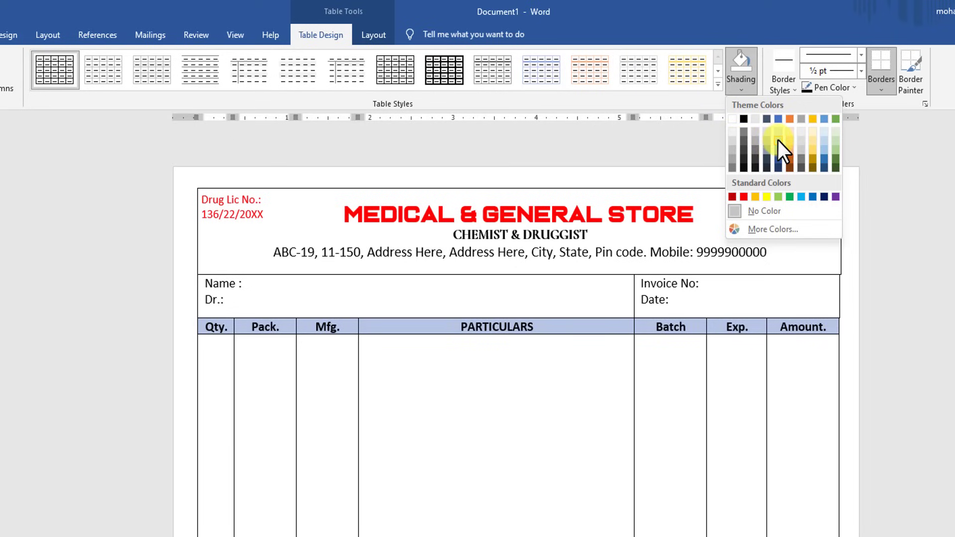
# Step: Shade the column heading row light blue
pyautogui.click(778, 140)
pyautogui.click(407, 461)
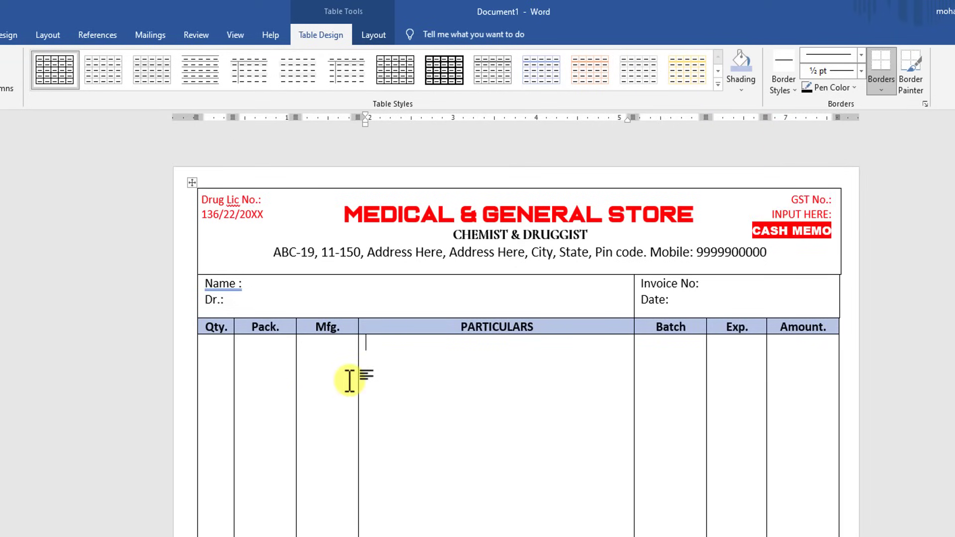
pyautogui.click(208, 349)
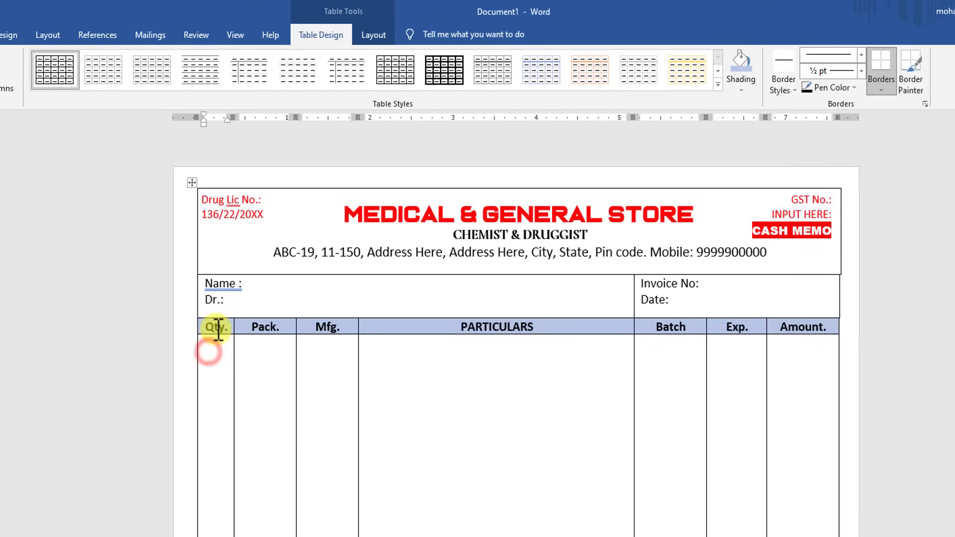
pyautogui.moveTo(211, 329); pyautogui.dragTo(772, 331)
pyautogui.click(531, 394)
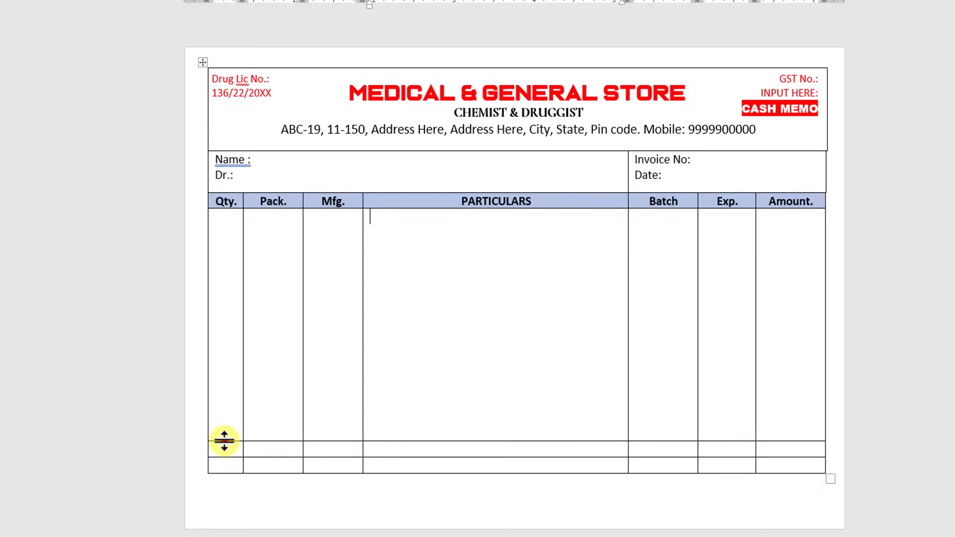
# Step: Shorten the tall item row slightly and merge the Batch and Exp. cells beneath it, entering "R.O. TOTAL" in the merged cell
pyautogui.moveTo(224, 440); pyautogui.dragTo(231, 426)
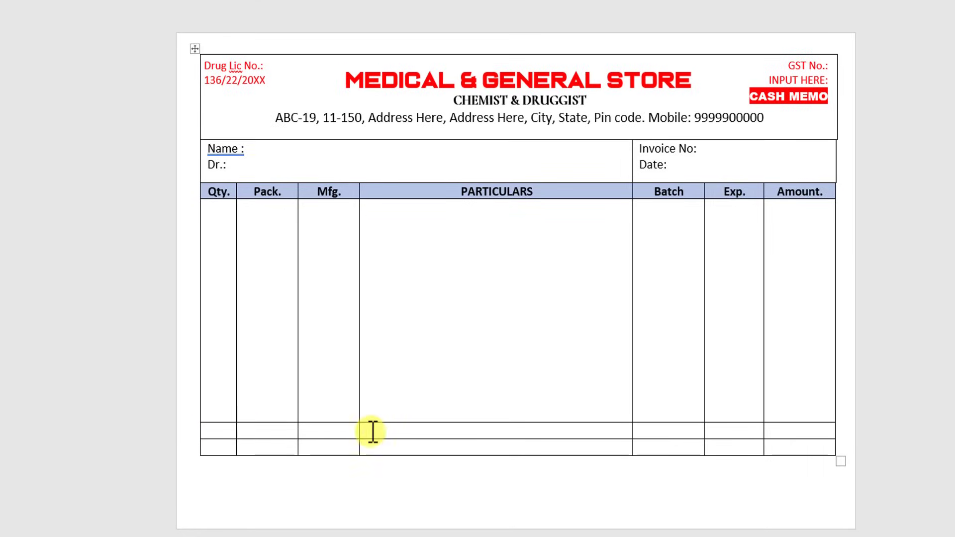
pyautogui.moveTo(652, 429); pyautogui.dragTo(739, 429)
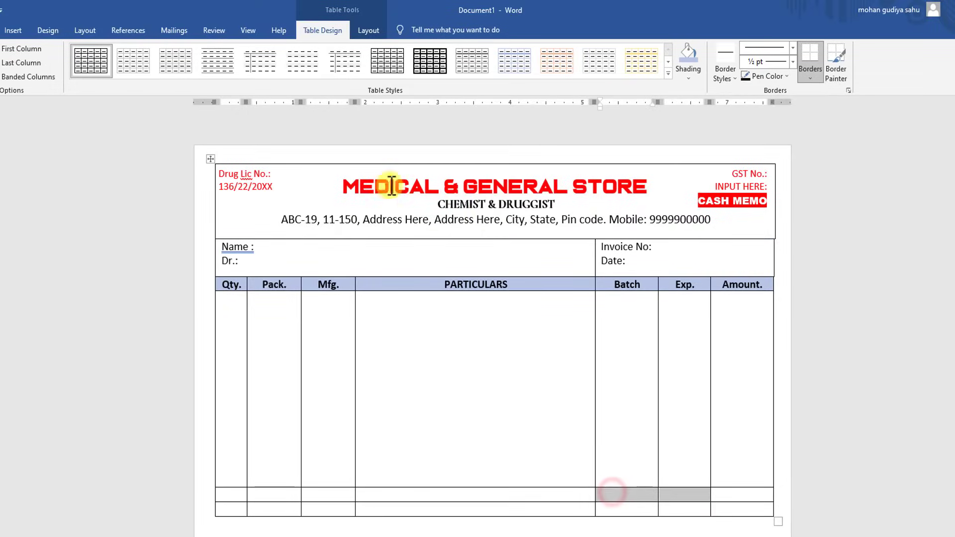
pyautogui.click(371, 31)
pyautogui.click(231, 71)
pyautogui.write('R.O. TOTAL')
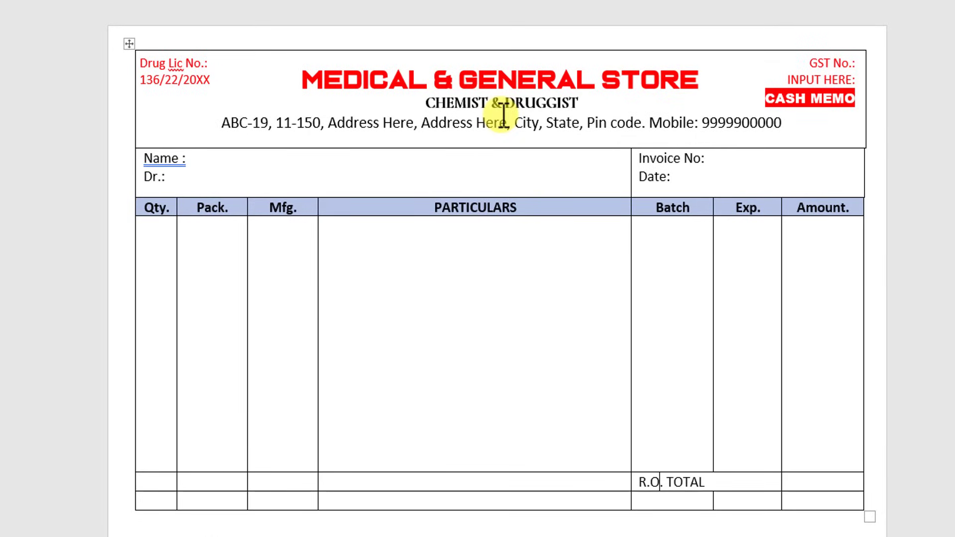
# Step: Merge the empty cells before "R.O. TOTAL" with its cell and add the correctly spelled text "Currency Here" in front of it
pyautogui.moveTo(622, 481); pyautogui.dragTo(227, 495)
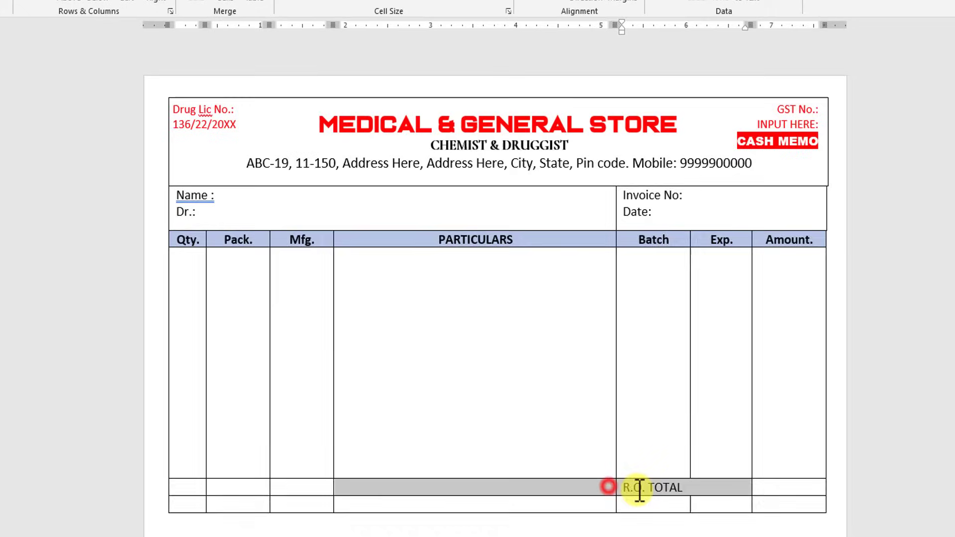
pyautogui.click(547, 488)
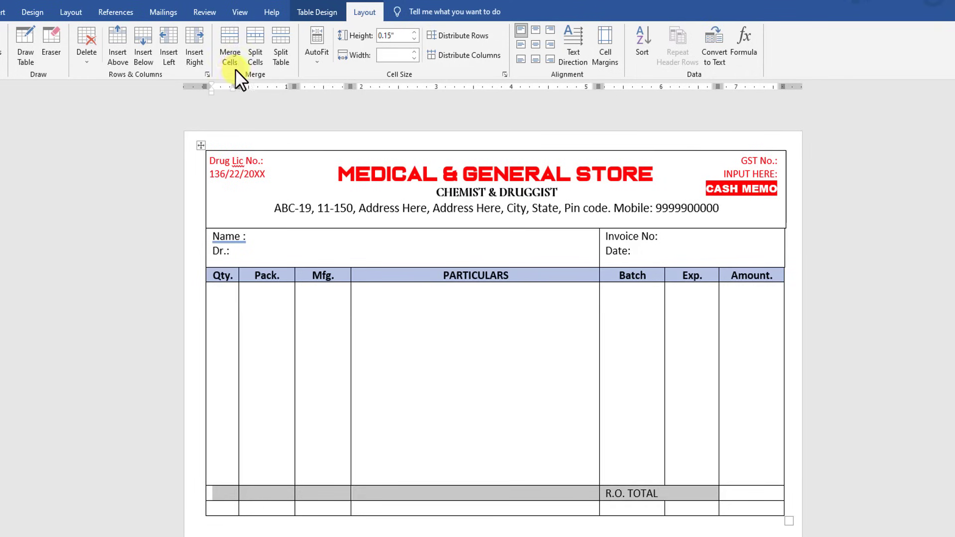
pyautogui.click(231, 58)
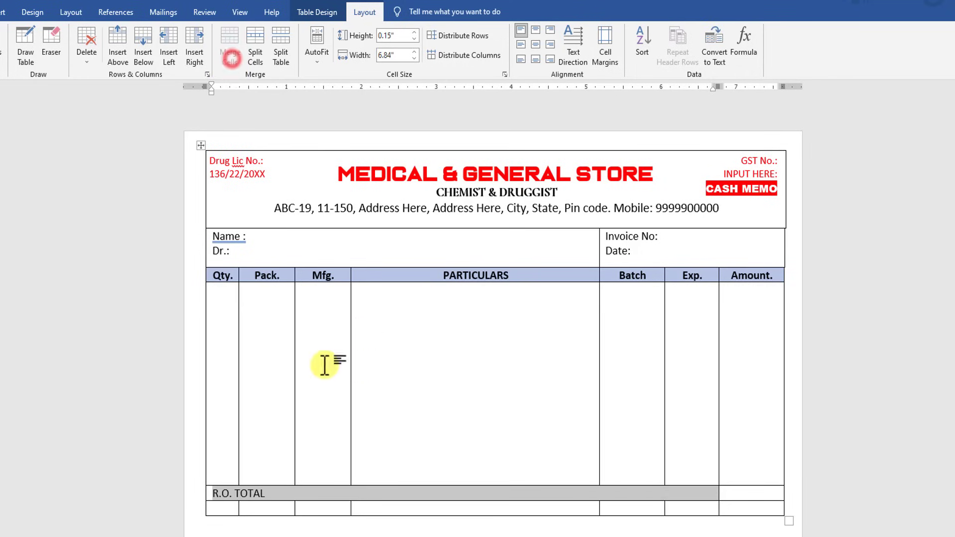
pyautogui.click(213, 492)
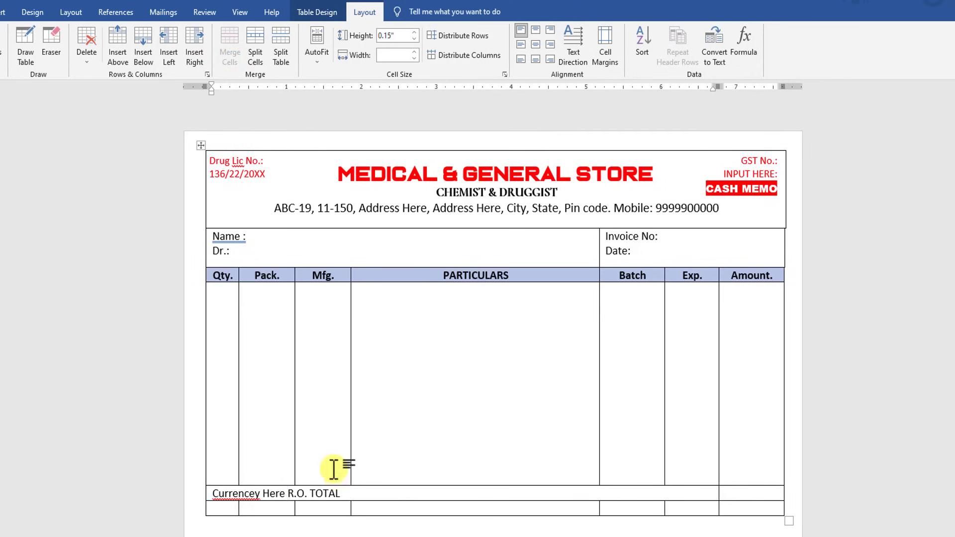
pyautogui.rightClick(219, 493)
pyautogui.click(199, 302)
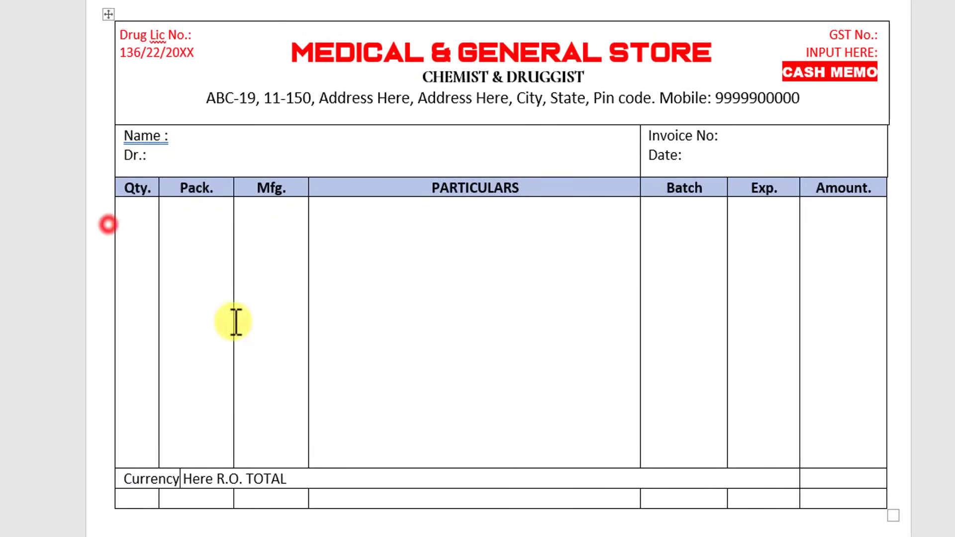
# Step: Push "R.O. TOTAL" to the far end of its merged cell by inserting blank space after "Currency Here"
pyautogui.click(217, 477)
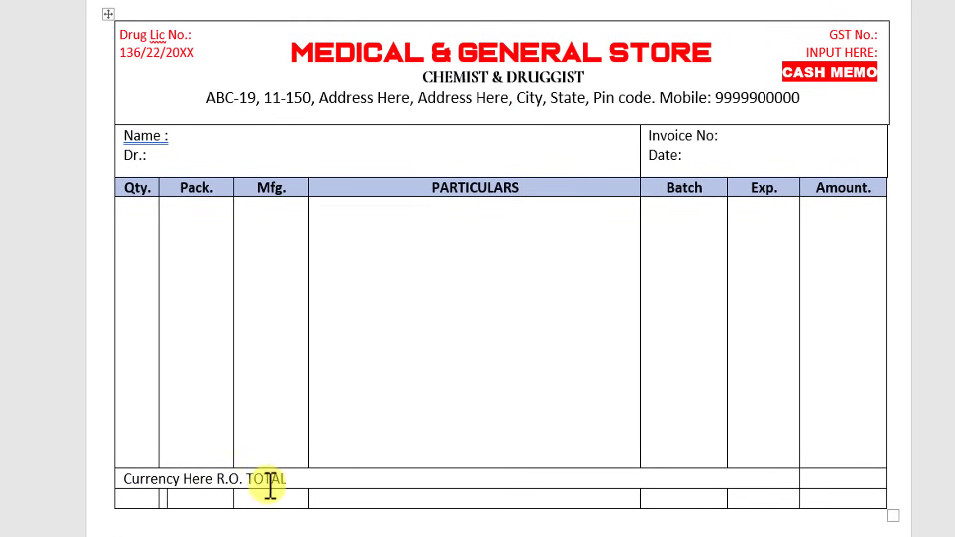
pyautogui.click(220, 476)
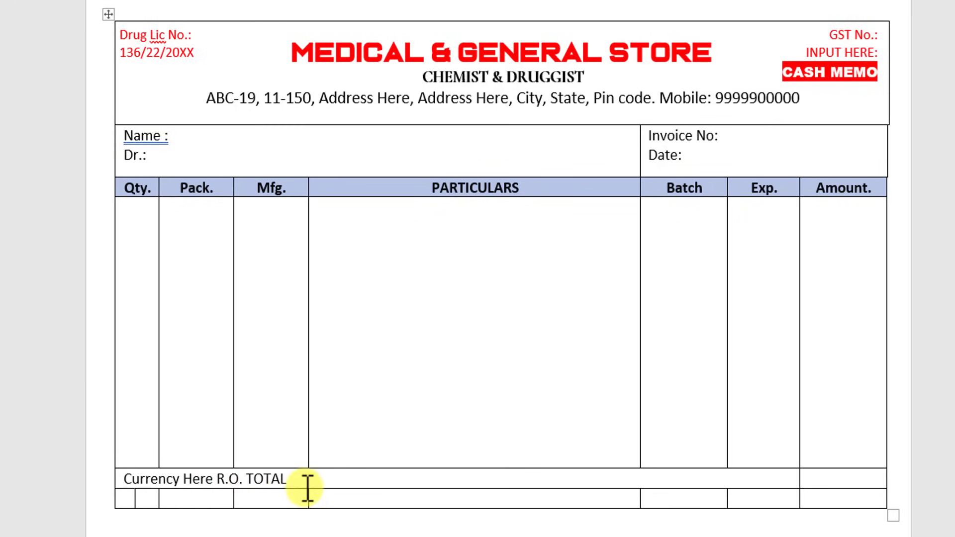
pyautogui.click(219, 476)
pyautogui.press('Tab')
pyautogui.press('Tab')
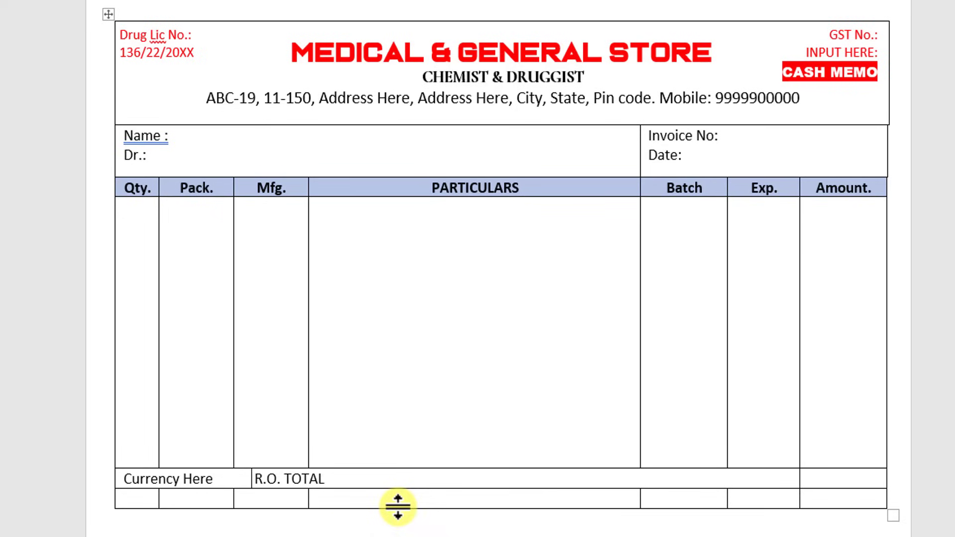
pyautogui.press('Tab')
pyautogui.press('Tab')
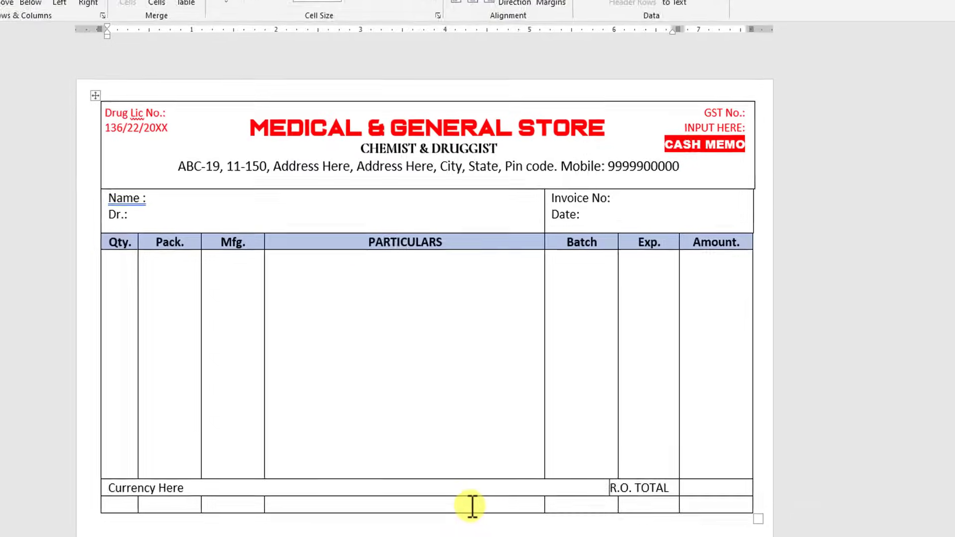
pyautogui.press('Tab')
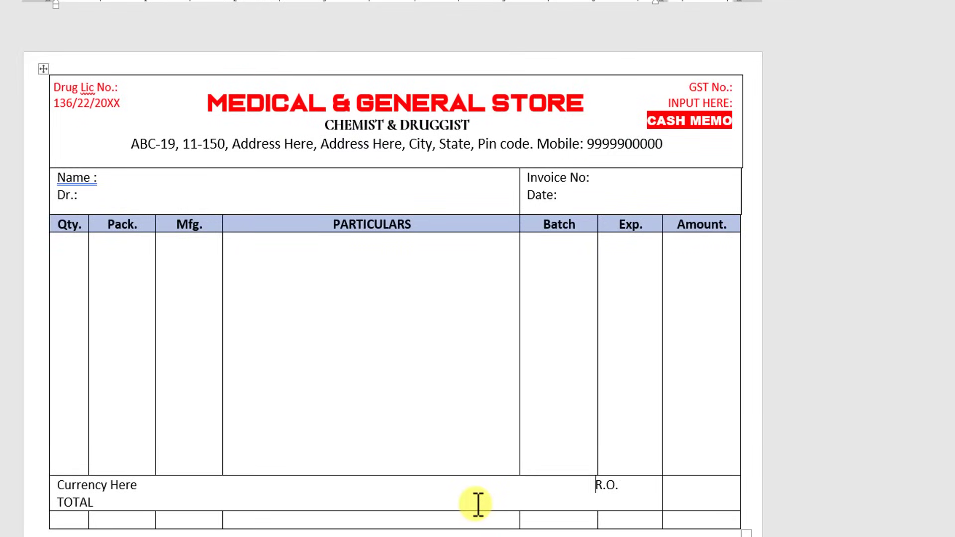
pyautogui.click(447, 434)
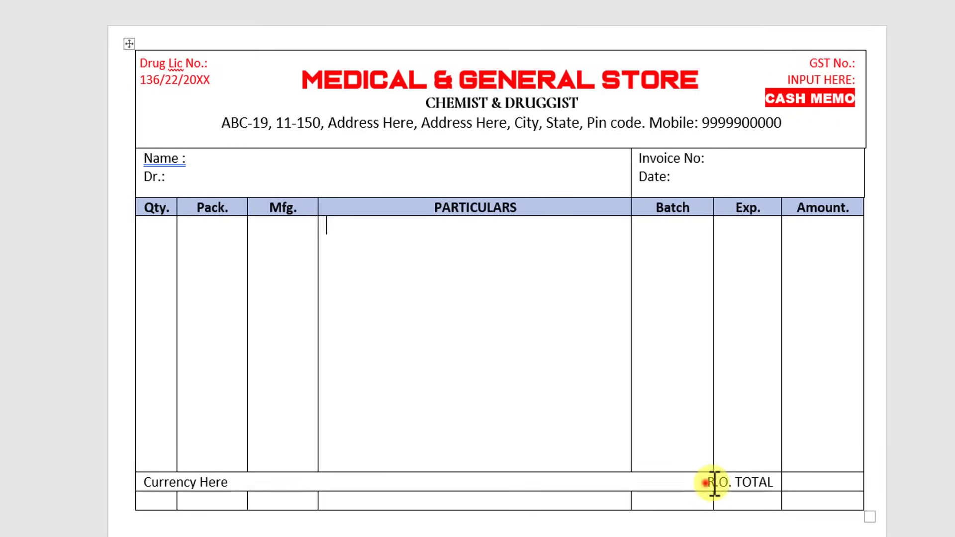
# Step: Make the "R.O. TOTAL" text slightly smaller, keeping it at the far end of its cell
pyautogui.moveTo(714, 483)
pyautogui.mouseDown()
pyautogui.moveTo(756, 482)
pyautogui.moveTo(367, 481)
pyautogui.moveTo(724, 482)
pyautogui.moveTo(713, 482)
pyautogui.mouseUp()
pyautogui.click(705, 482)
pyautogui.click(834, 523)
pyautogui.click(816, 483)
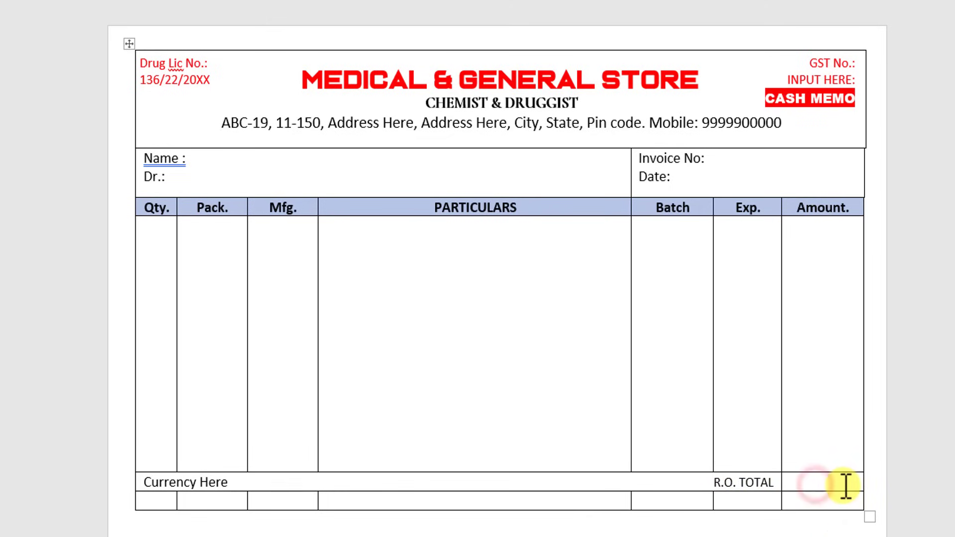
pyautogui.moveTo(789, 482); pyautogui.dragTo(781, 482)
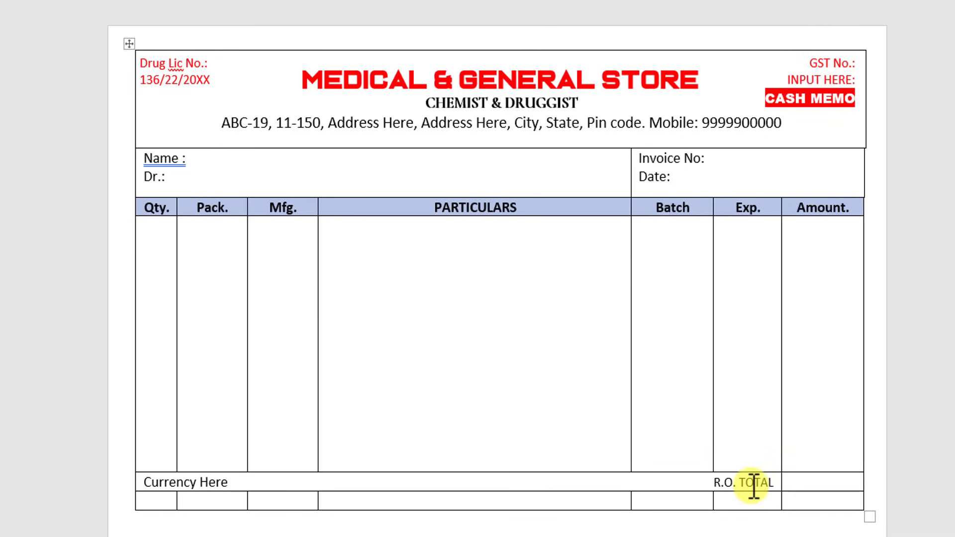
# Step: Shade the whole "Currency Here" and "R.O. TOTAL" row light blue
pyautogui.click(148, 481)
pyautogui.click(129, 481)
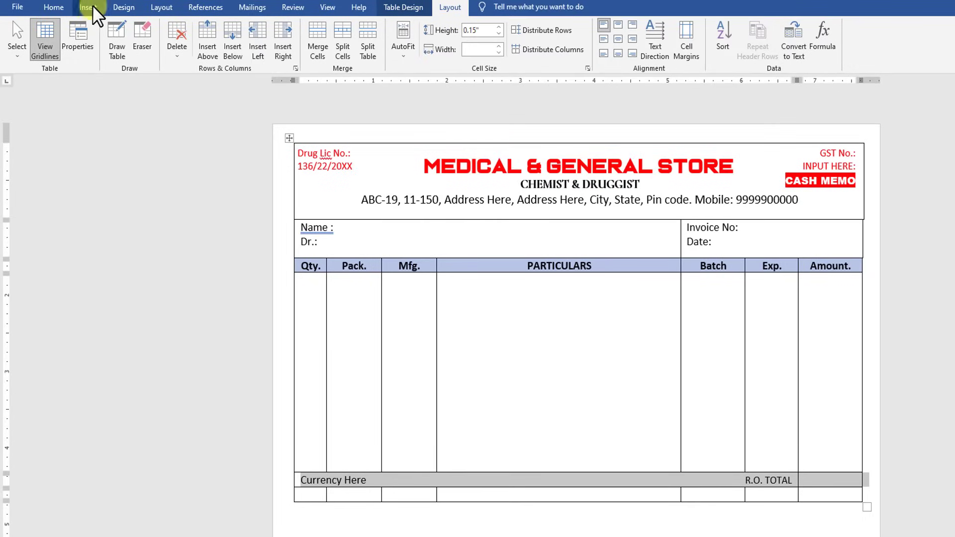
pyautogui.click(407, 6)
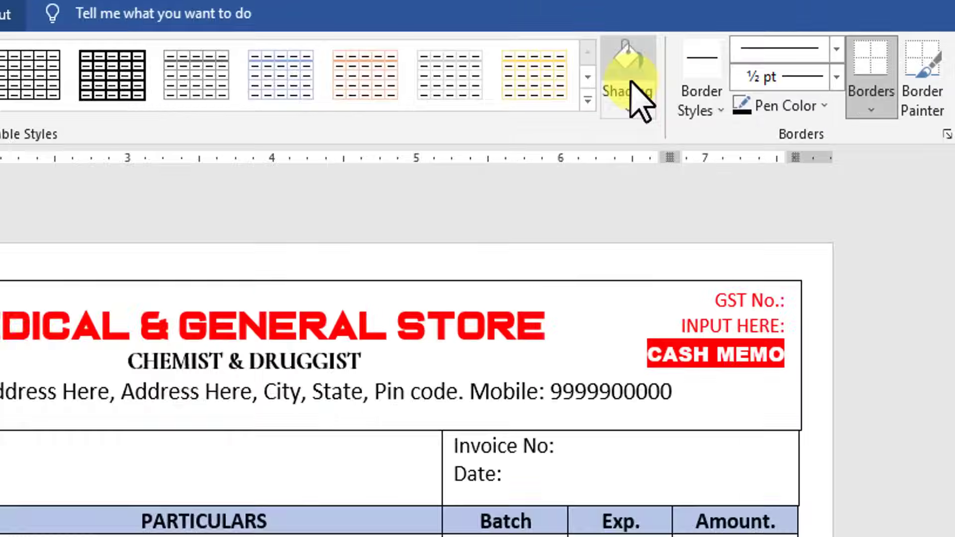
pyautogui.click(631, 64)
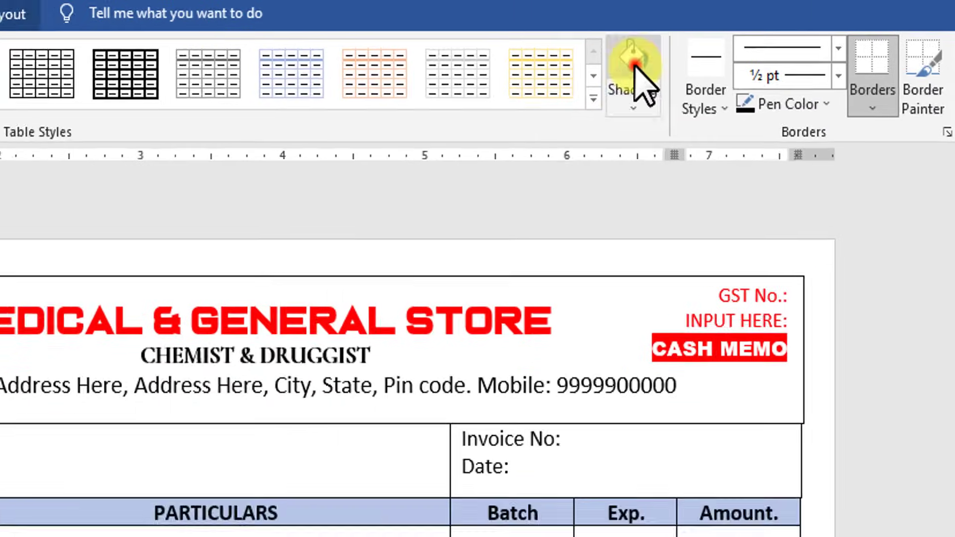
pyautogui.click(577, 375)
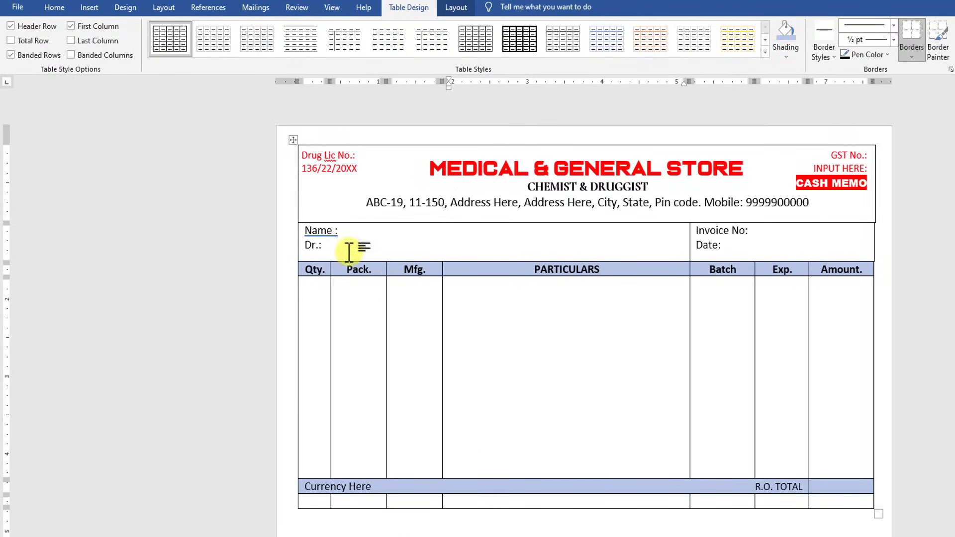
# Step: Shade the whole column heading row from "Qty." to "Amount." with a slightly deeper sky blue
pyautogui.click(304, 270)
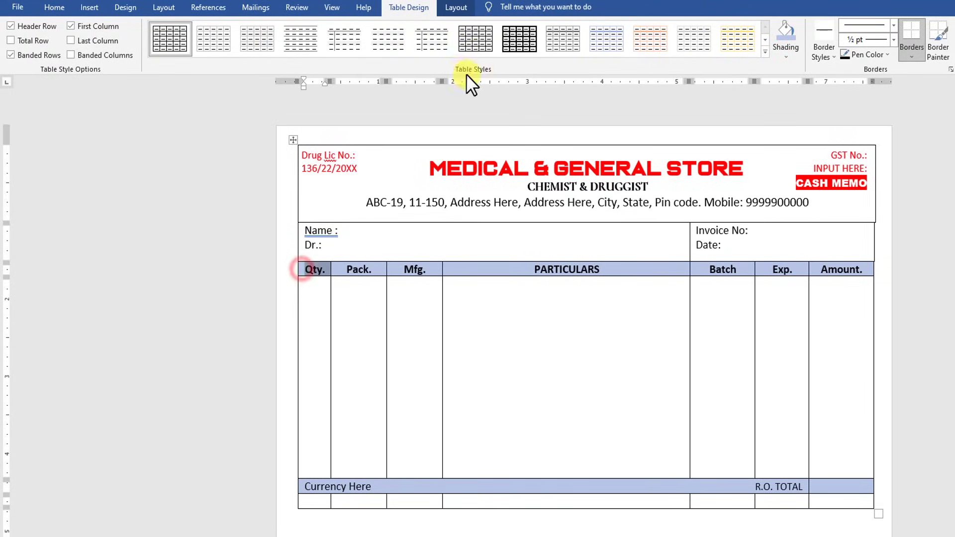
pyautogui.click(785, 49)
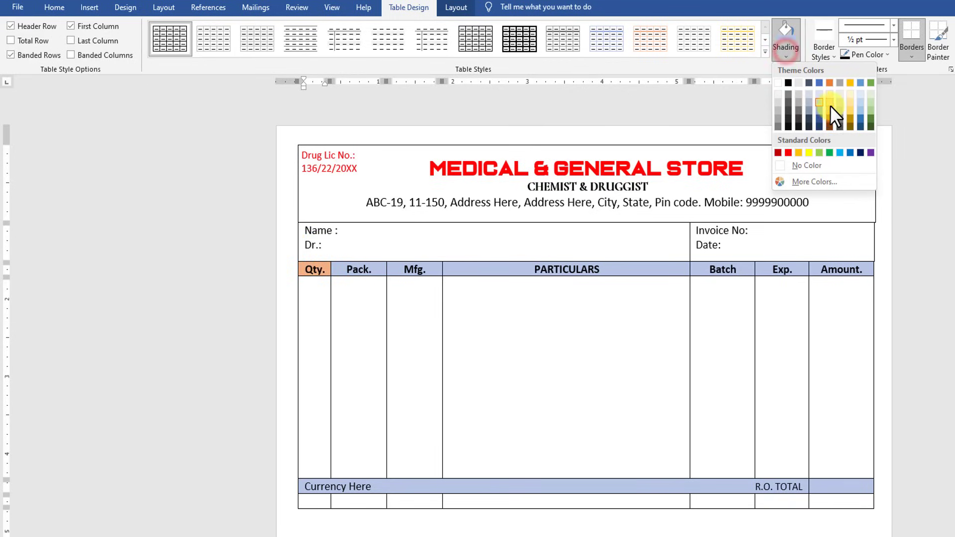
pyautogui.click(862, 114)
pyautogui.click(601, 366)
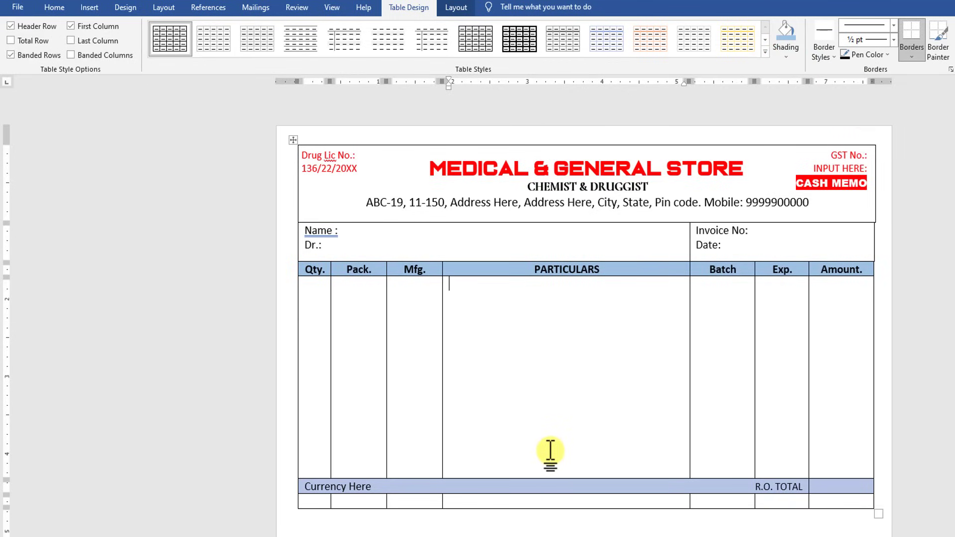
# Step: Shade the whole "Currency Here" and "R.O. TOTAL" row with the same sky blue as the column heading row
pyautogui.click(294, 489)
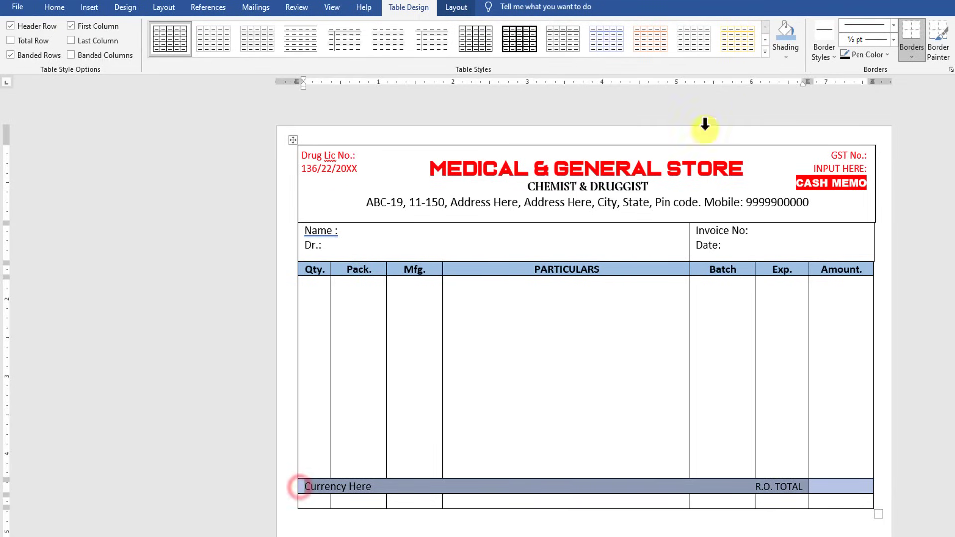
pyautogui.click(294, 486)
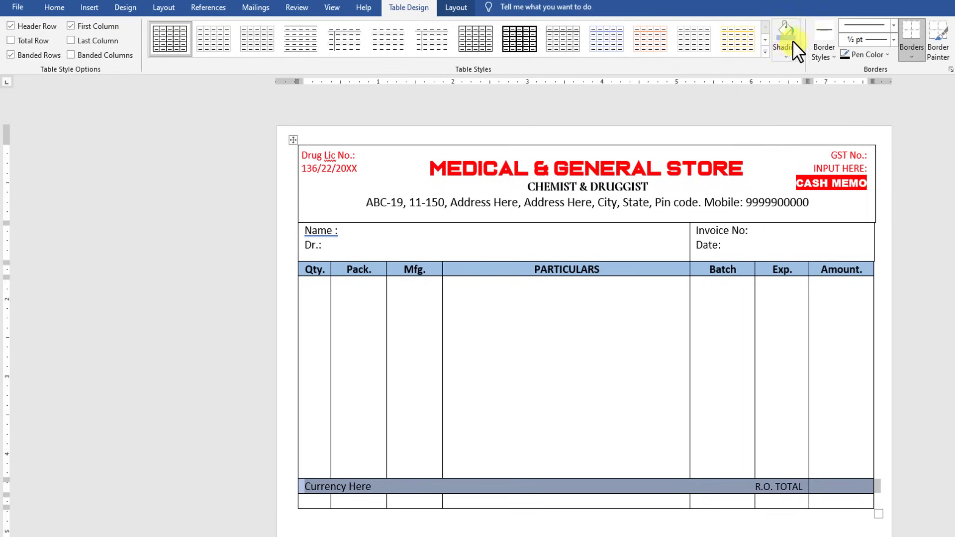
pyautogui.click(607, 441)
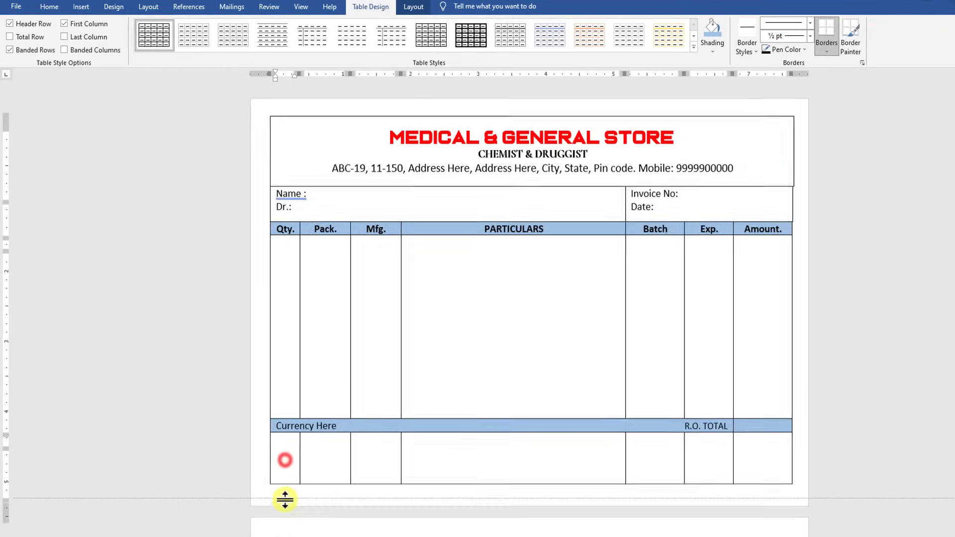
# Step: Make the last table row taller, 0.42" high, and merge its first four cells into one
pyautogui.moveTo(284, 500); pyautogui.dragTo(484, 458)
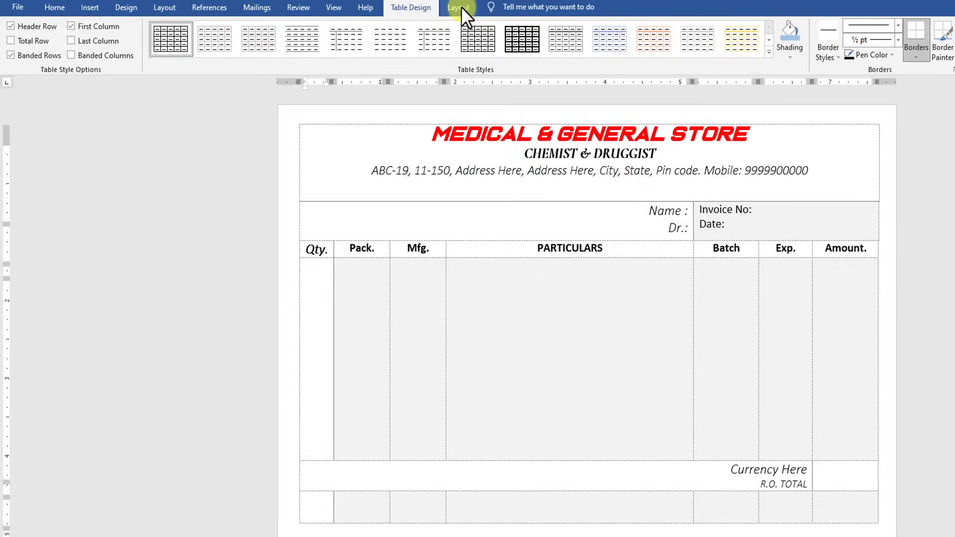
pyautogui.click(461, 6)
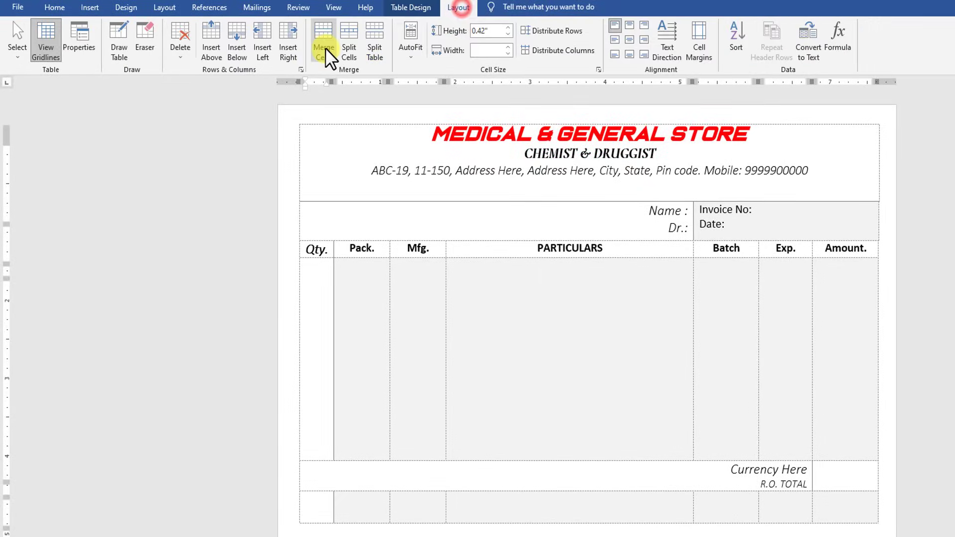
pyautogui.click(324, 49)
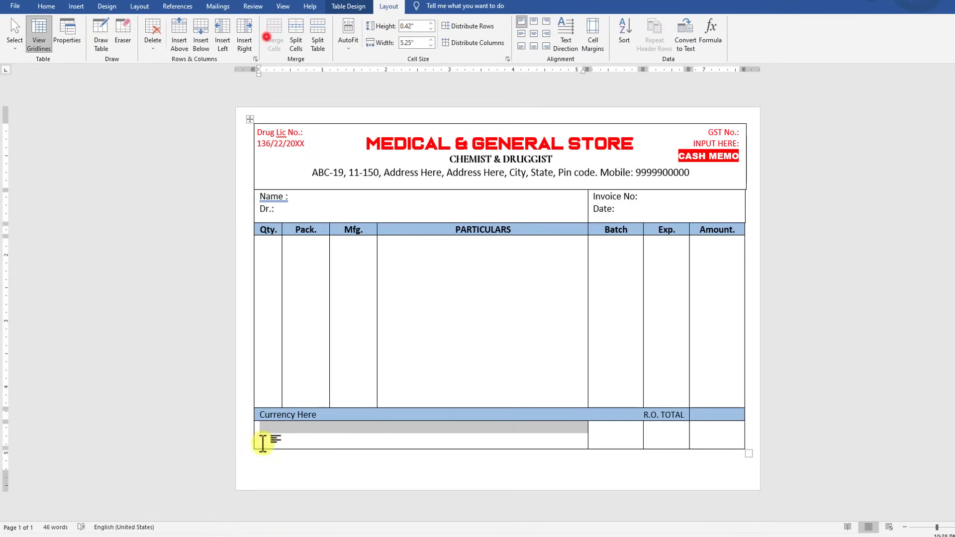
# Step: Enter "All disputes’ subjects to CITY Jurisdiction only:" and "Medicines without Batch No. & Exp. Will not to" as terms in the merged footer cell, with corrected spelling
pyautogui.click(267, 432)
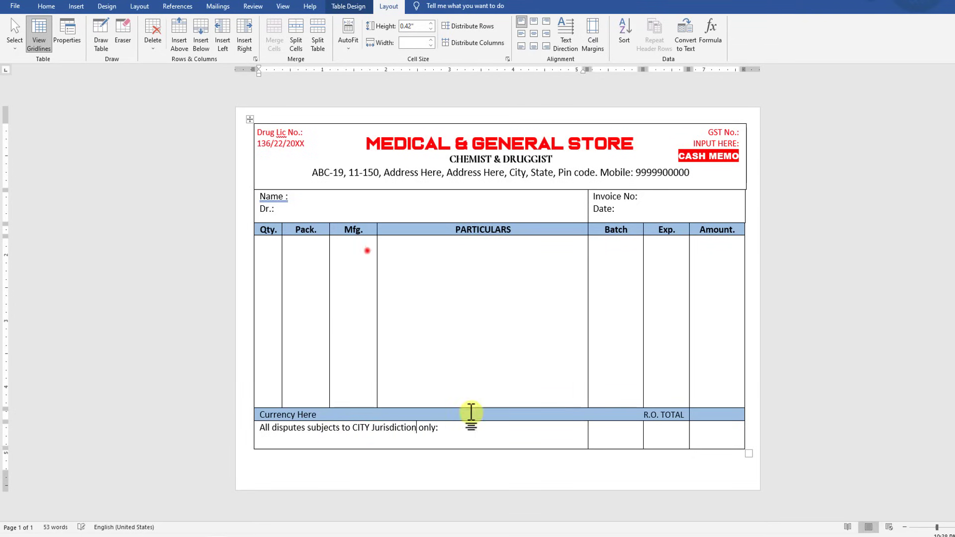
pyautogui.click(458, 427)
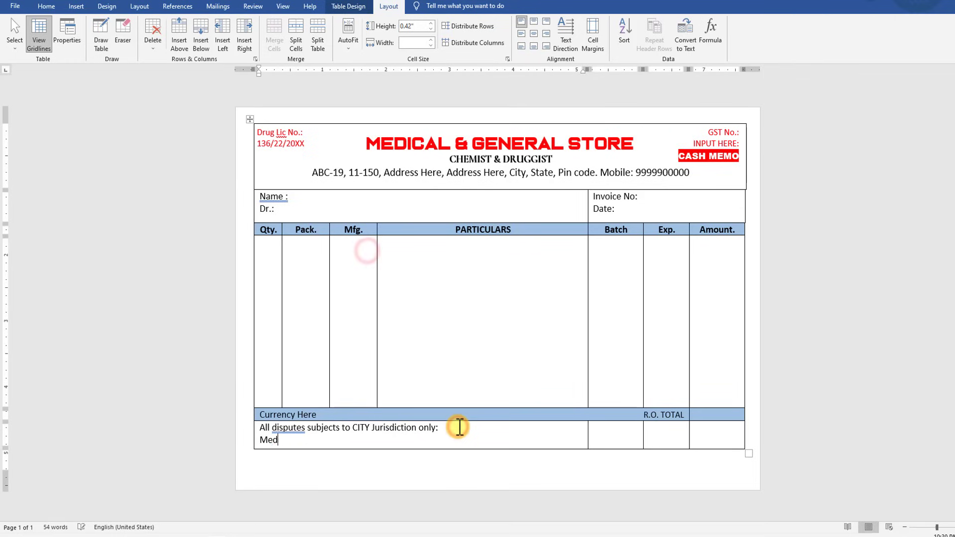
pyautogui.write('ch')
pyautogui.rightClick(282, 440)
pyautogui.click(266, 236)
pyautogui.rightClick(288, 428)
pyautogui.click(265, 278)
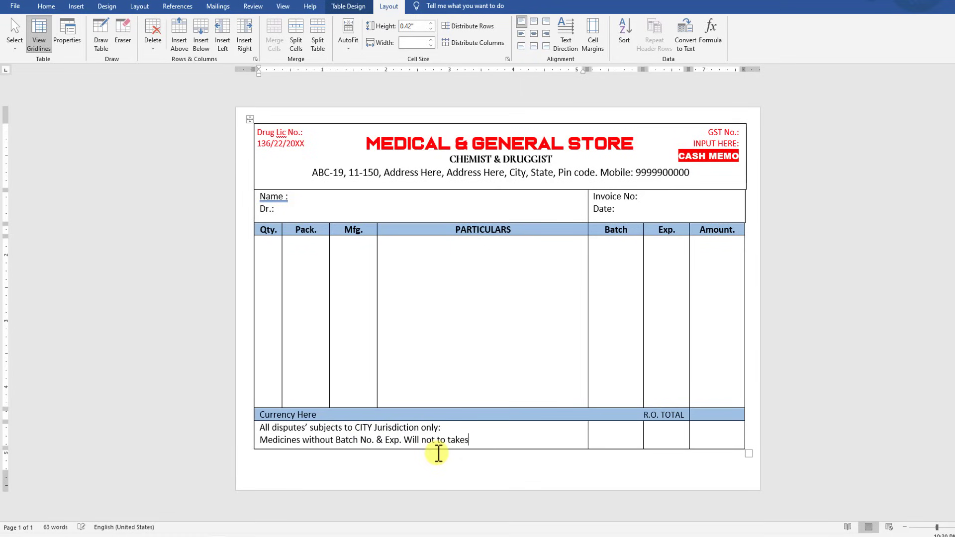
# Step: End the medicines term with "taken back.", add "Please consult Dr. beforte using medicines. E. & O.E." below, and set the terms to size 10
pyautogui.write('.')
pyautogui.press('Return')
pyautogui.write('P')
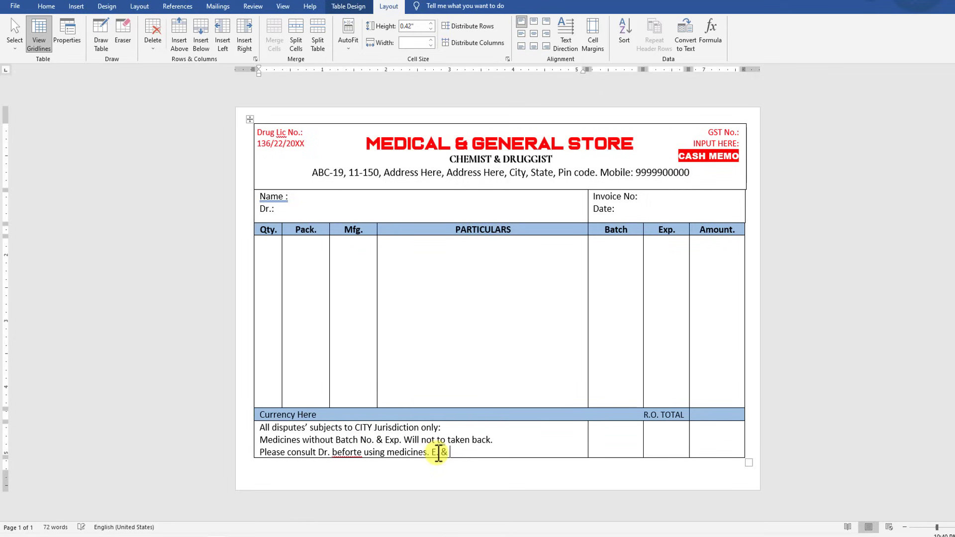
pyautogui.moveTo(477, 461); pyautogui.dragTo(260, 427)
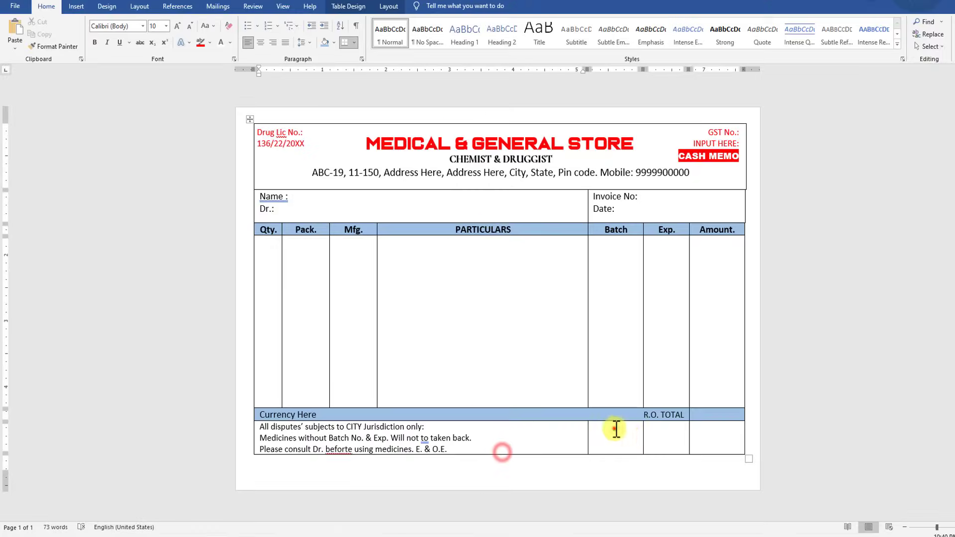
# Step: Merge the three empty cells beside the terms in the last row into one cell
pyautogui.moveTo(614, 426); pyautogui.dragTo(725, 448)
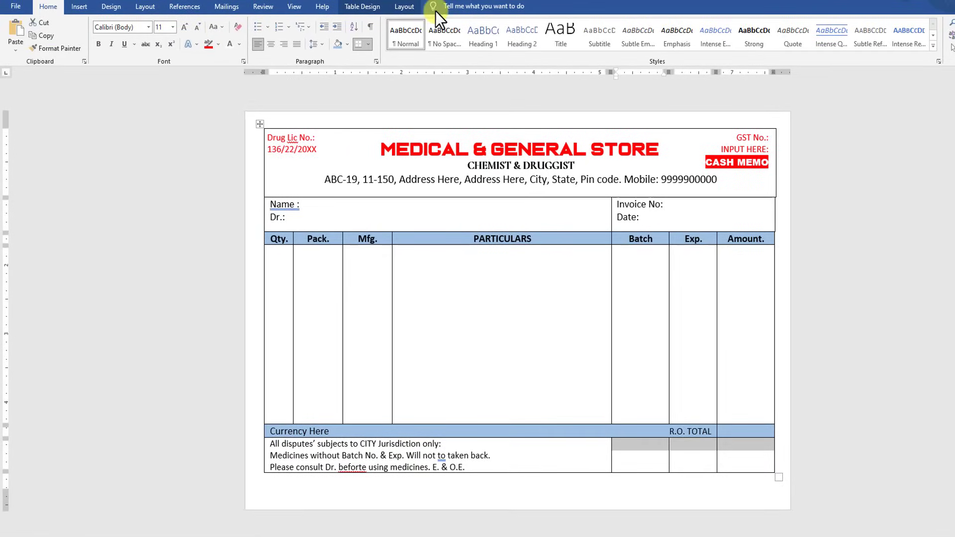
pyautogui.click(405, 7)
pyautogui.click(287, 45)
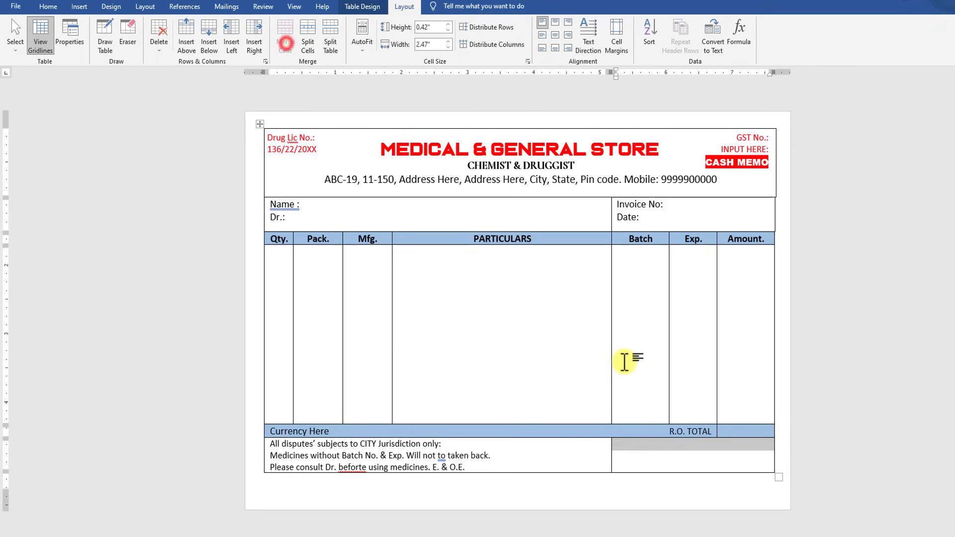
# Step: Enter "For: Medical & General Store" and "Authorized Signatory" on two lines, centred both ways in the merged signature cell
pyautogui.click(631, 448)
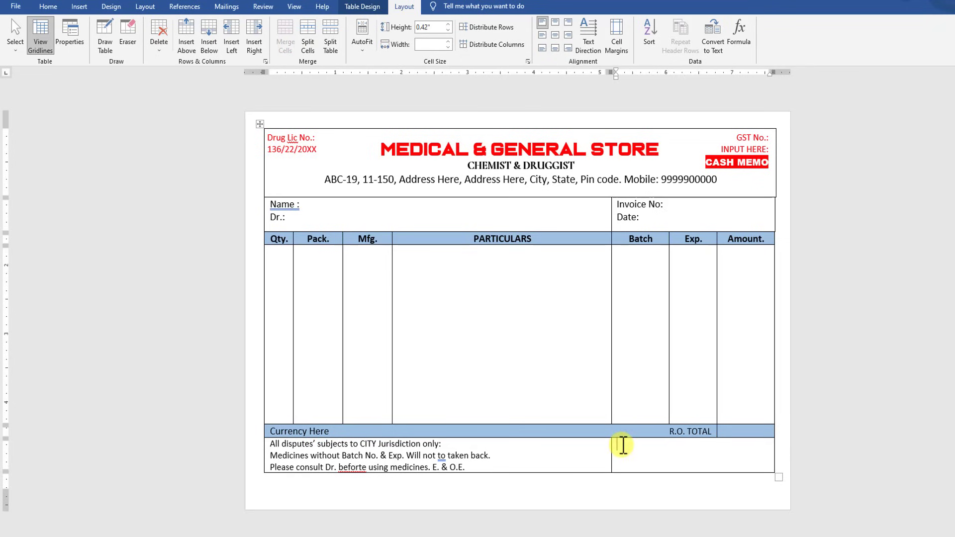
pyautogui.click(553, 36)
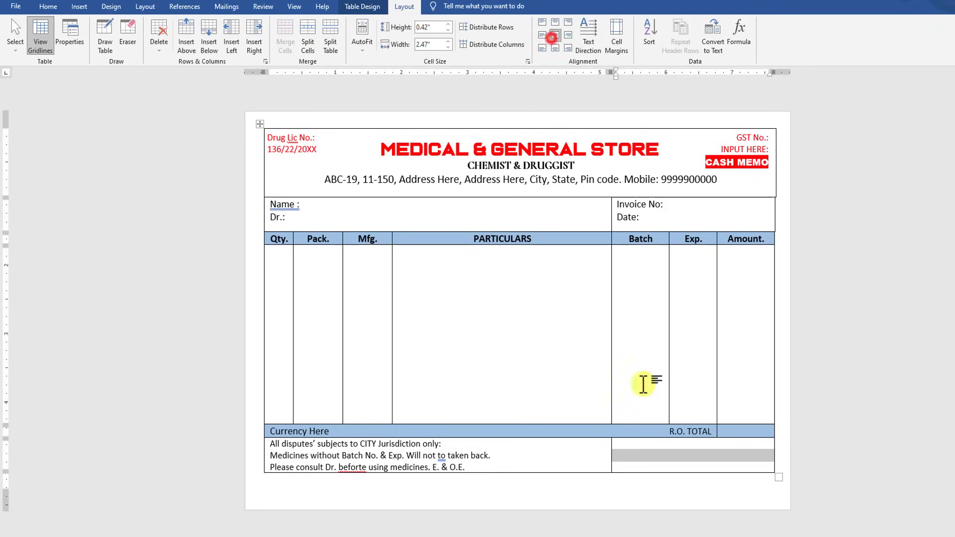
pyautogui.write('For: Medical & Genral')
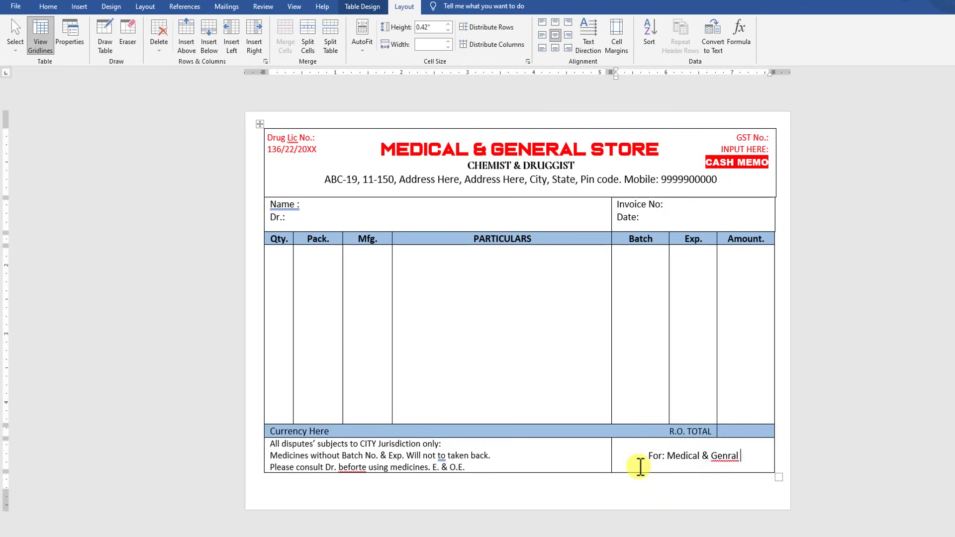
pyautogui.write(' Autorised Signatory')
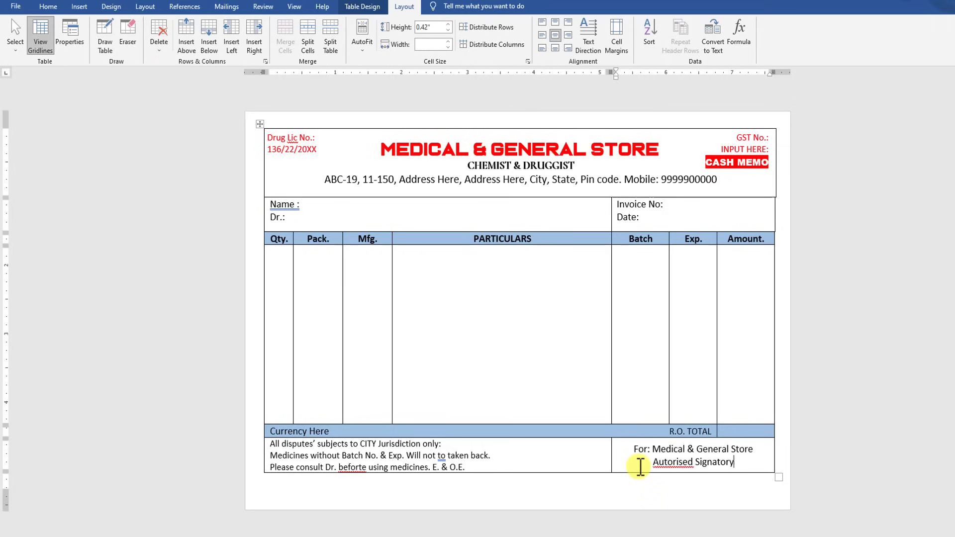
pyautogui.rightClick(668, 462)
pyautogui.click(639, 287)
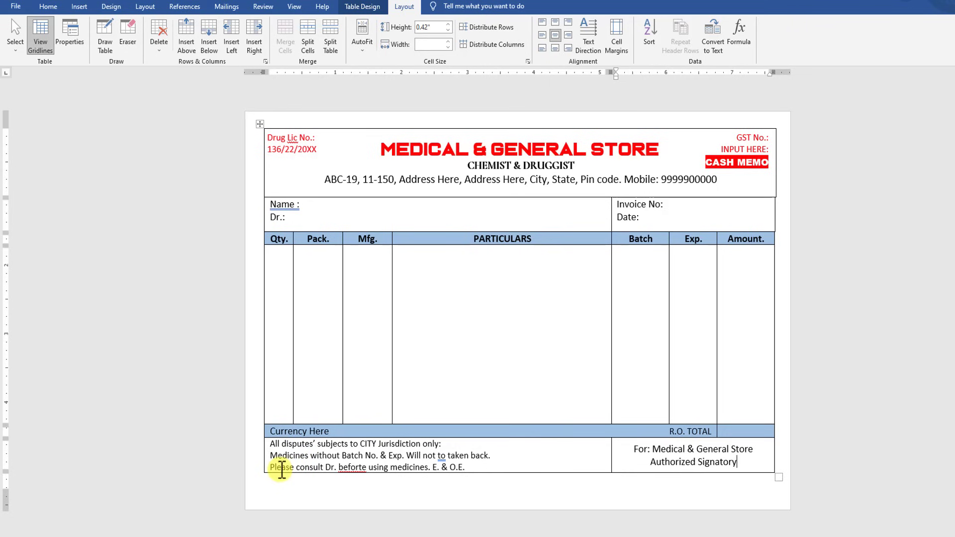
# Step: Increase the height of the terms and signature row to 0.61"
pyautogui.moveTo(278, 472)
pyautogui.mouseDown()
pyautogui.moveTo(282, 530)
pyautogui.moveTo(284, 477)
pyautogui.mouseUp()
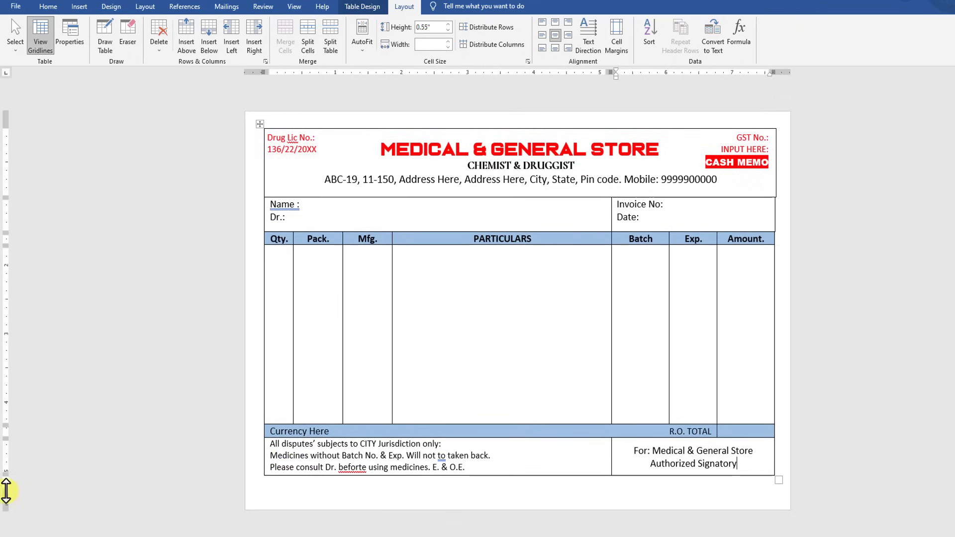
pyautogui.moveTo(5, 475); pyautogui.dragTo(6, 480)
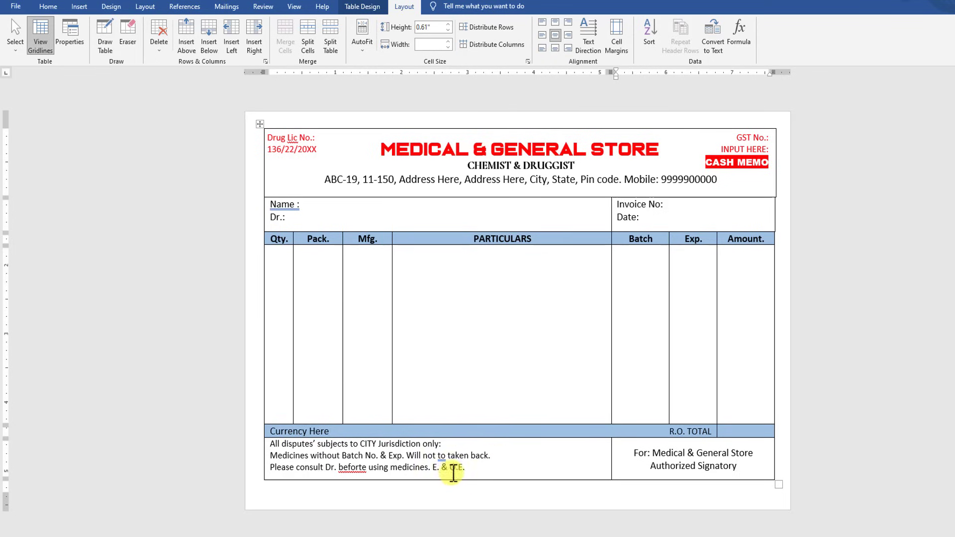
# Step: Colour the three terms lines and the two signature lines in the last row red
pyautogui.moveTo(274, 444); pyautogui.dragTo(515, 477)
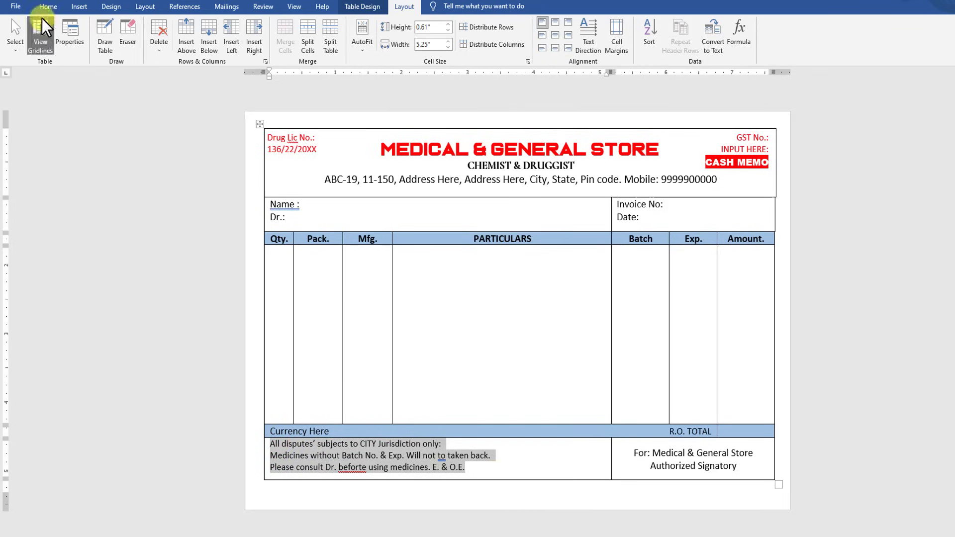
pyautogui.click(48, 6)
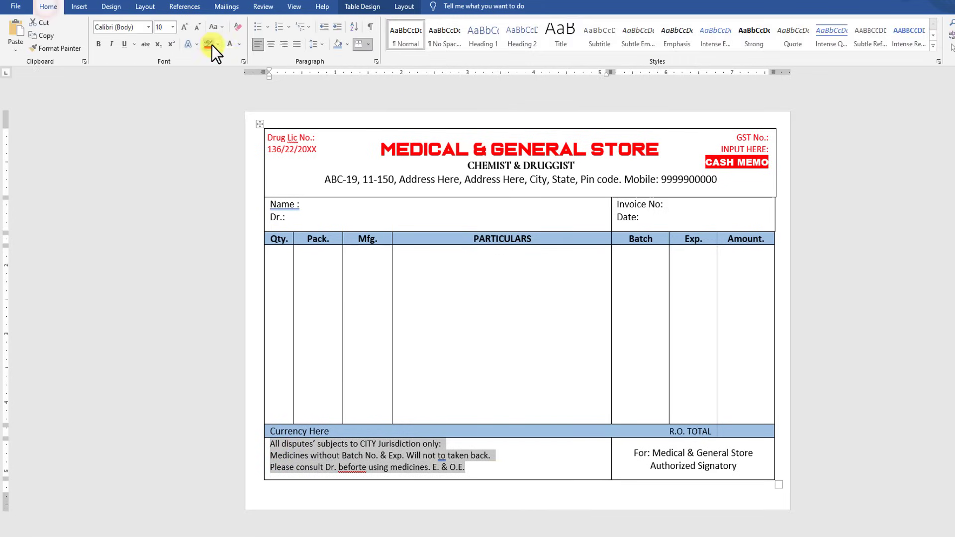
pyautogui.click(239, 44)
pyautogui.click(240, 146)
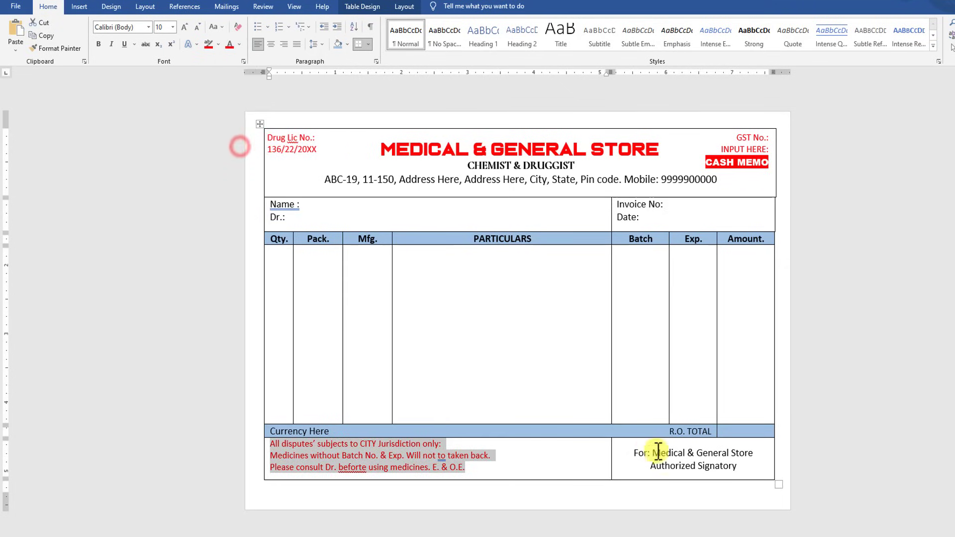
pyautogui.click(700, 452)
pyautogui.moveTo(635, 459); pyautogui.dragTo(737, 470)
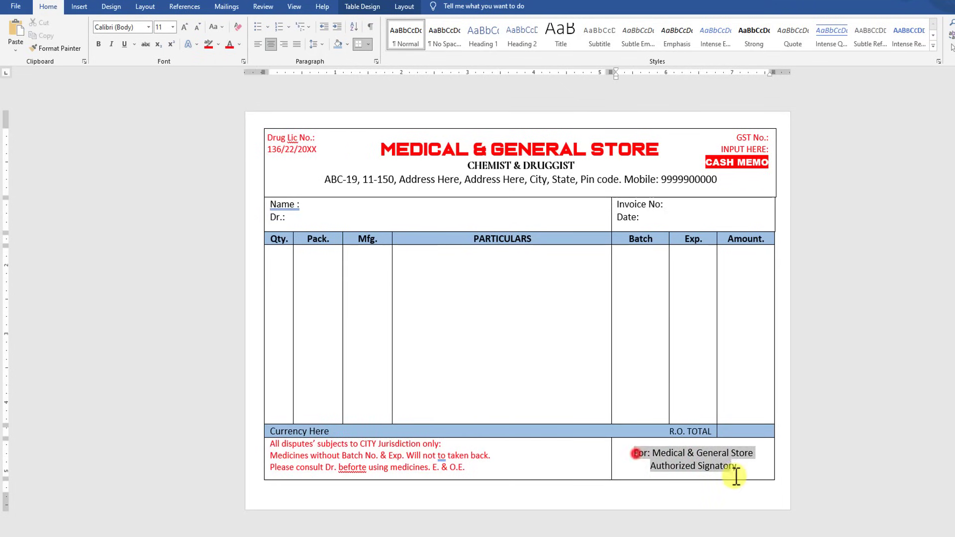
pyautogui.click(227, 46)
pyautogui.click(622, 423)
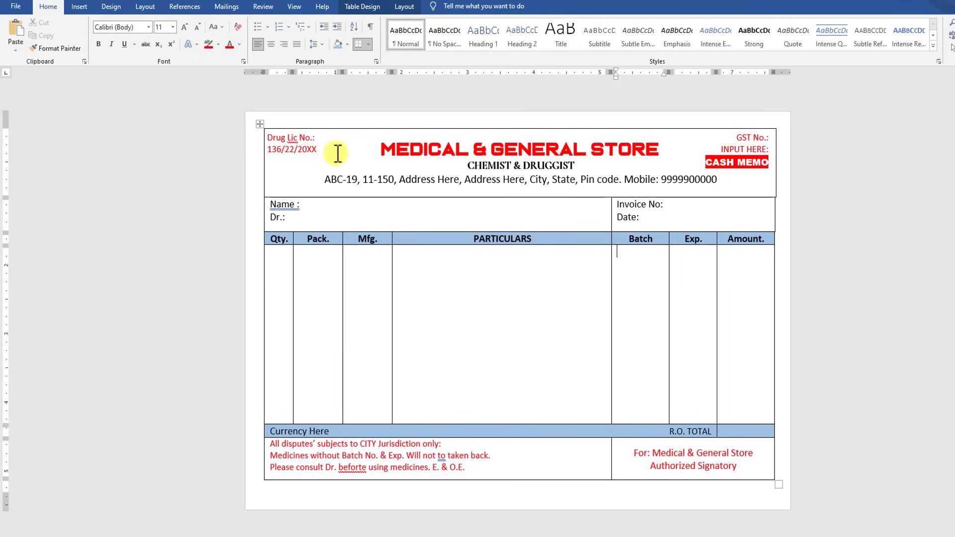
# Step: Apply 1 ½ pt lines to all borders of the entire bill table
pyautogui.click(370, 151)
pyautogui.click(353, 122)
pyautogui.click(353, 122)
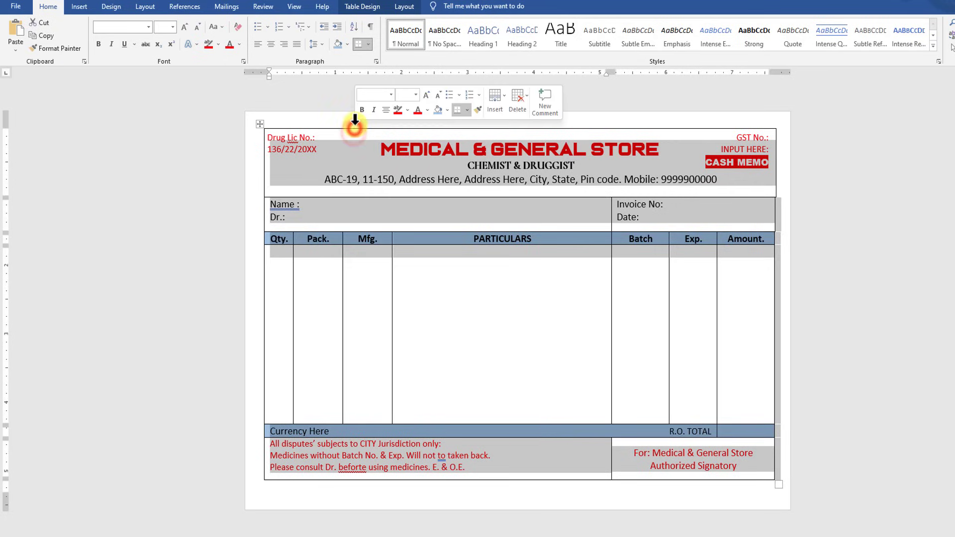
pyautogui.click(414, 11)
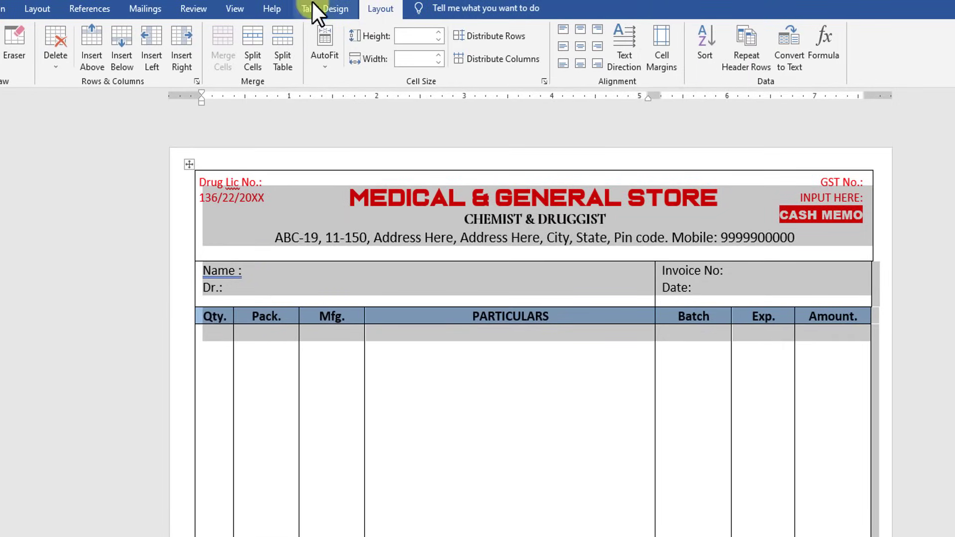
pyautogui.click(309, 9)
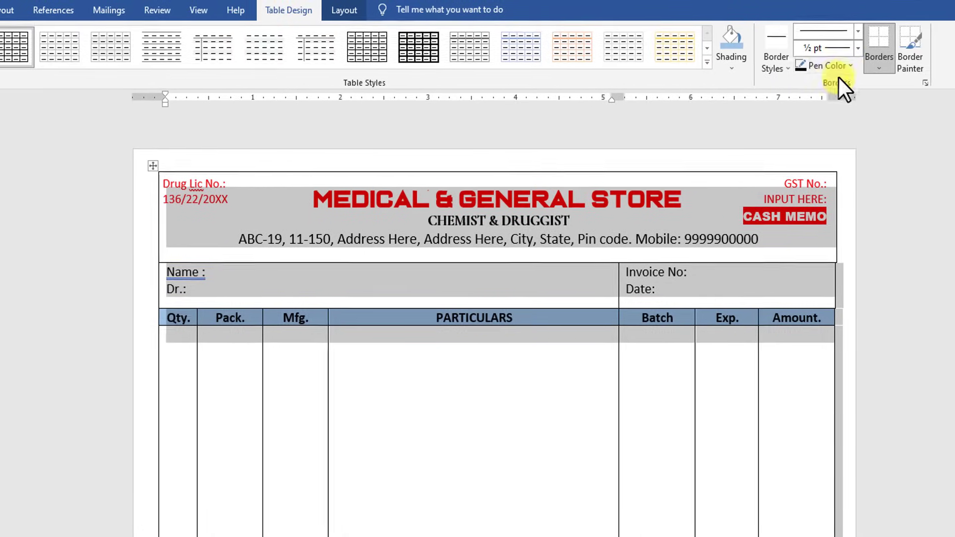
pyautogui.click(848, 66)
pyautogui.click(847, 67)
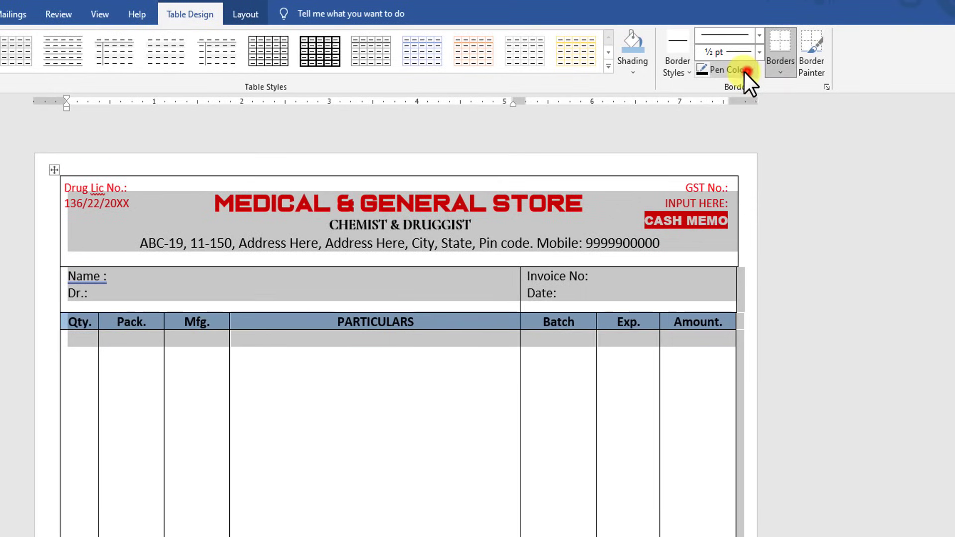
pyautogui.click(760, 52)
pyautogui.click(759, 51)
pyautogui.click(759, 51)
pyautogui.click(747, 150)
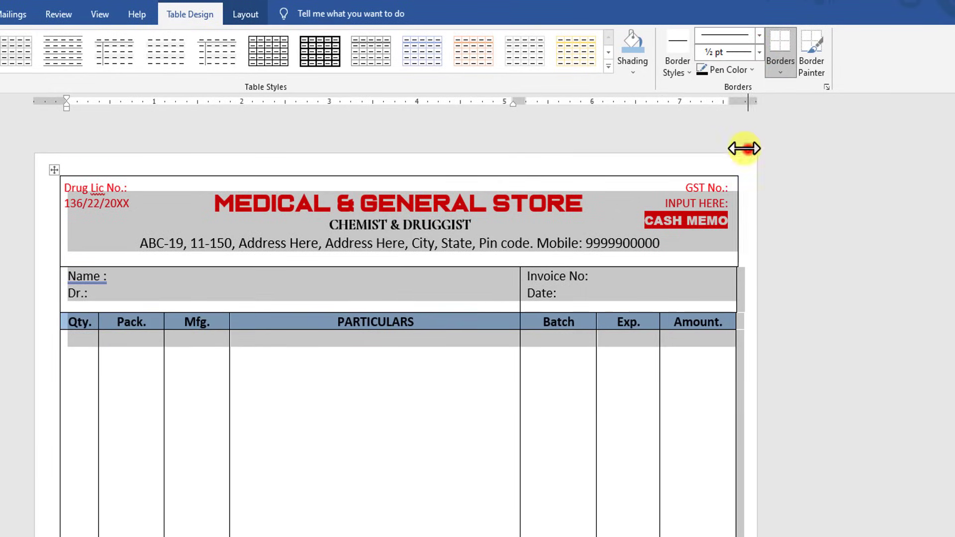
pyautogui.click(689, 72)
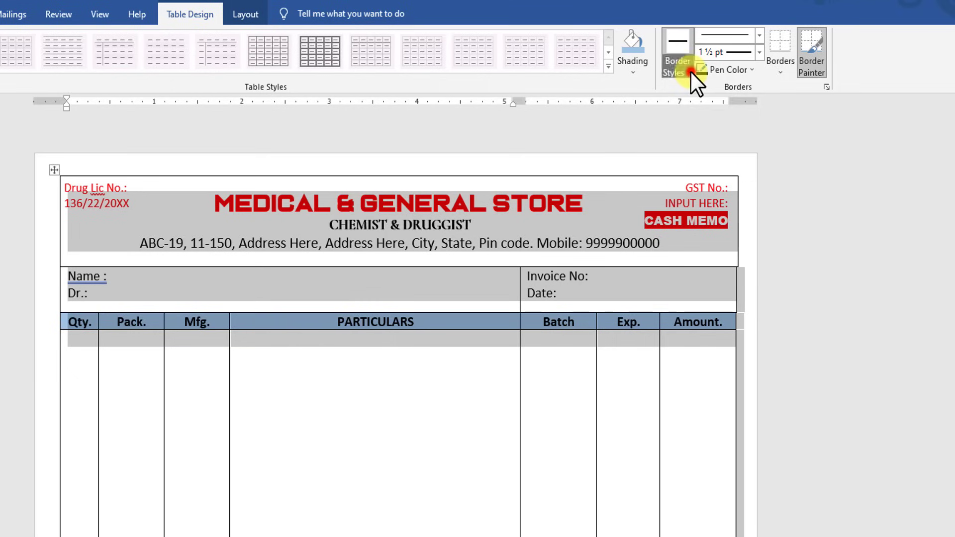
pyautogui.click(782, 75)
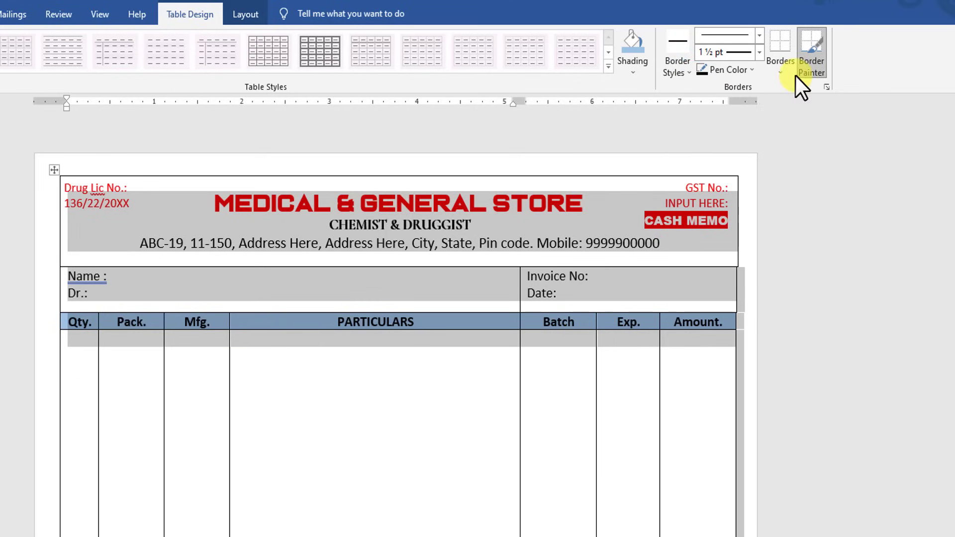
pyautogui.click(776, 64)
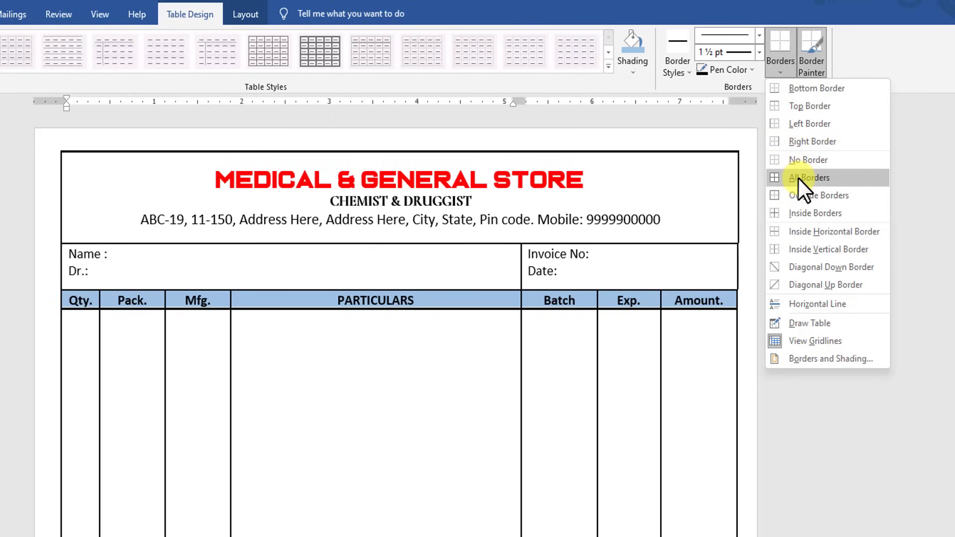
pyautogui.click(798, 177)
pyautogui.click(373, 403)
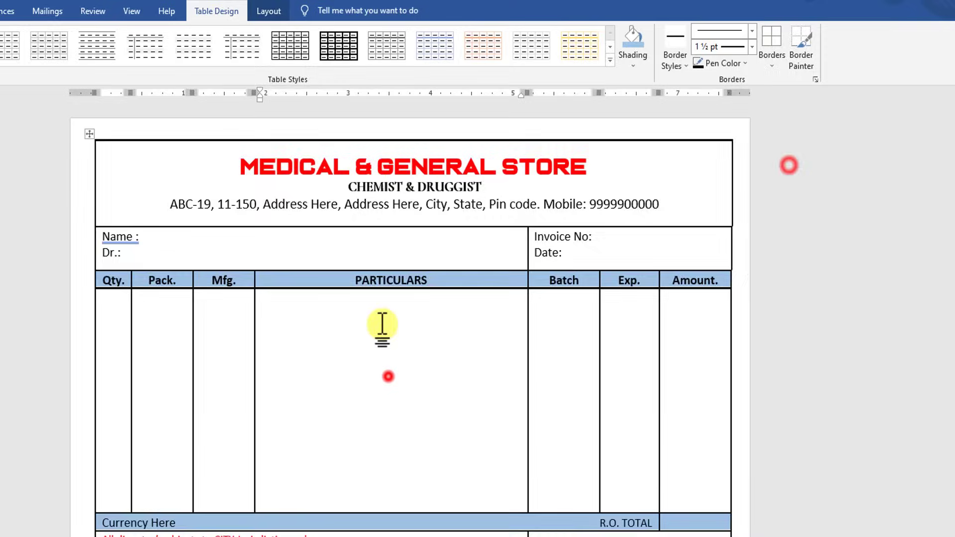
# Step: Move the Drug Lic No. text box from the second page back into the upper-left corner of the header cell
pyautogui.scroll(-1, 362, 371)
pyautogui.scroll(1, 361, 366)
pyautogui.click(360, 362)
pyautogui.scroll(-3, 373, 281)
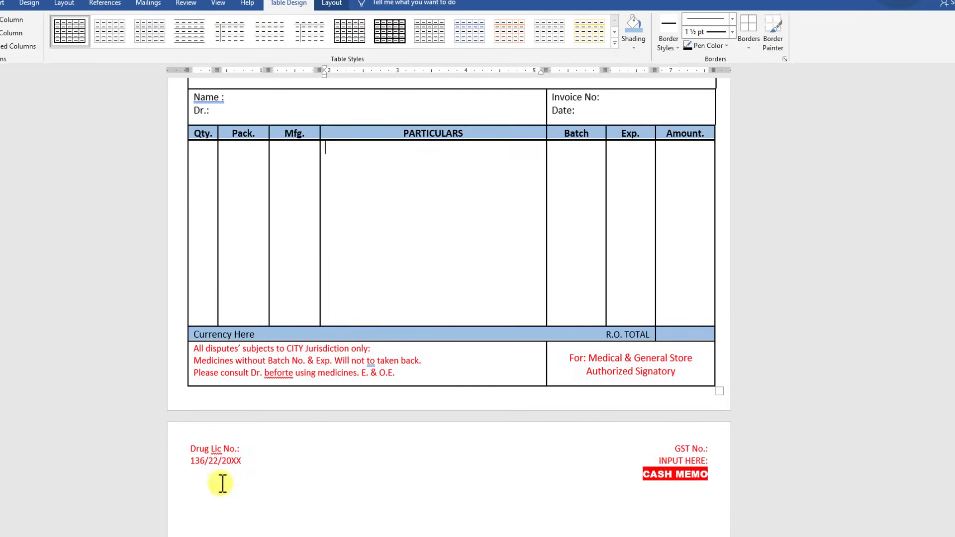
pyautogui.click(235, 445)
pyautogui.moveTo(235, 441); pyautogui.dragTo(233, 114)
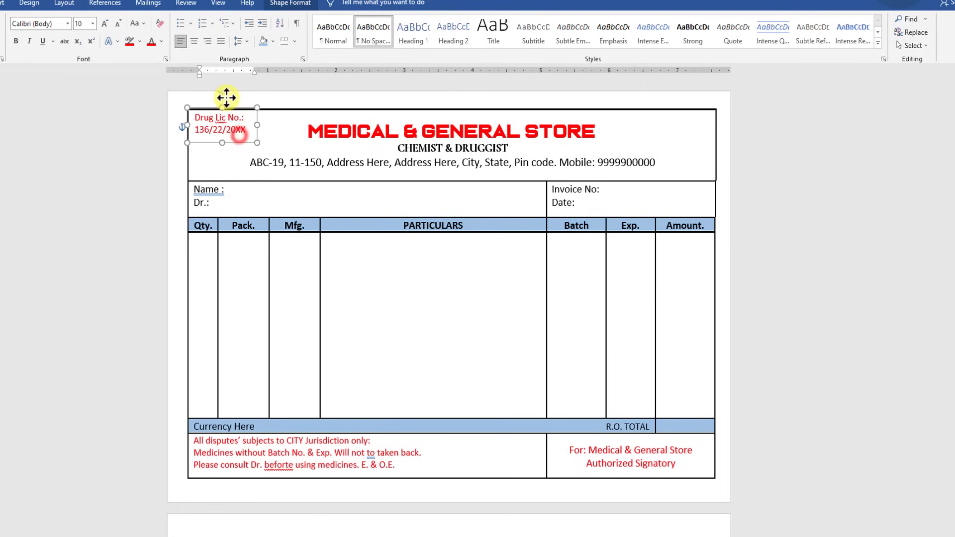
pyautogui.click(271, 117)
pyautogui.click(502, 317)
# Step: Cut the GST No. and CASH MEMO text box from the second page, paste it on the first page and place it at the header's right end
pyautogui.scroll(-4, 686, 393)
pyautogui.click(678, 391)
pyautogui.hotkey('ctrl', 'x')
pyautogui.scroll(4, 678, 391)
pyautogui.click(632, 131)
pyautogui.hotkey('ctrl', 'v')
pyautogui.moveTo(245, 128); pyautogui.dragTo(697, 88)
pyautogui.moveTo(703, 128)
pyautogui.mouseDown()
pyautogui.moveTo(697, 96)
pyautogui.moveTo(703, 118)
pyautogui.moveTo(684, 166)
pyautogui.moveTo(695, 114)
pyautogui.mouseUp()
# Step: Try tight text wrapping on the GST No. and CASH MEMO text box
pyautogui.click(734, 121)
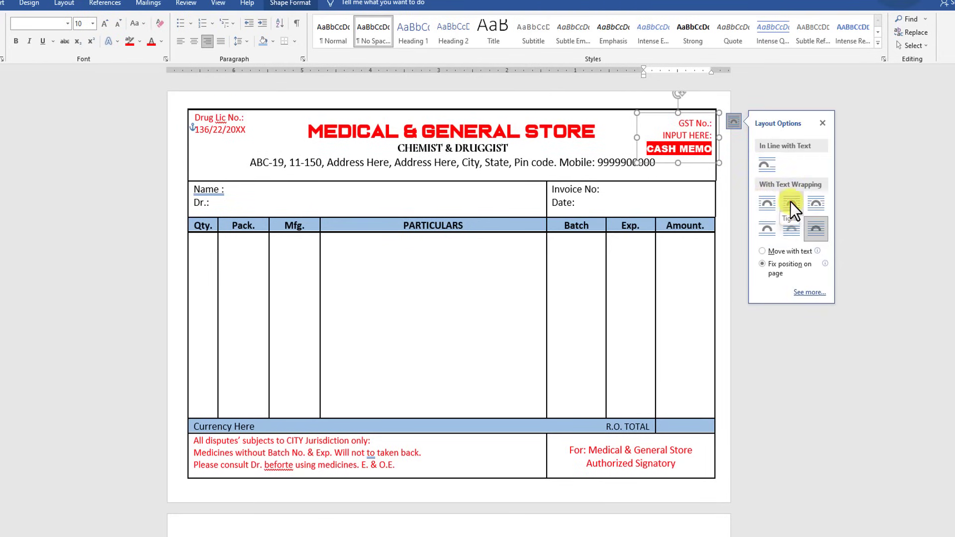
pyautogui.click(791, 203)
pyautogui.moveTo(710, 115); pyautogui.dragTo(657, 172)
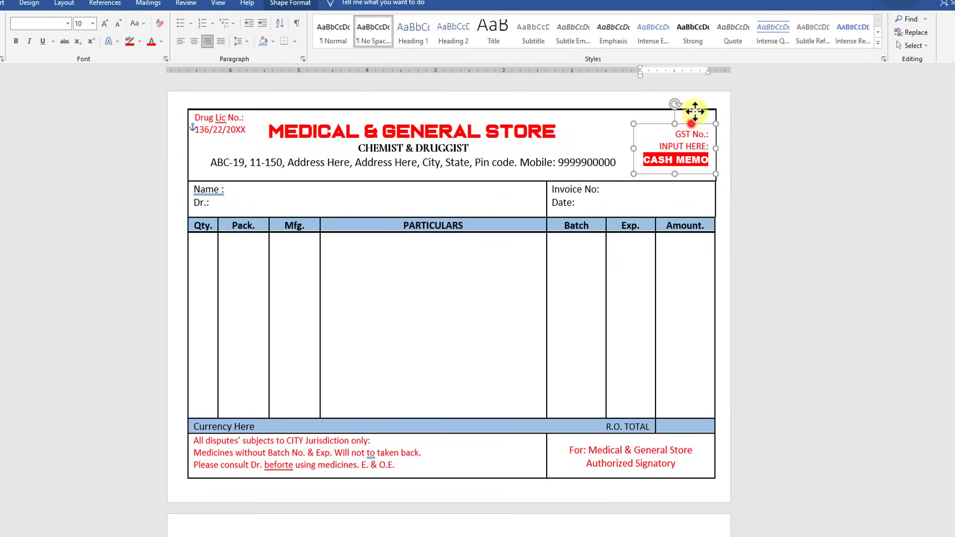
# Step: Set the GST No. and CASH MEMO text box behind the text and align it in the header's upper-right corner
pyautogui.click(730, 133)
pyautogui.click(790, 235)
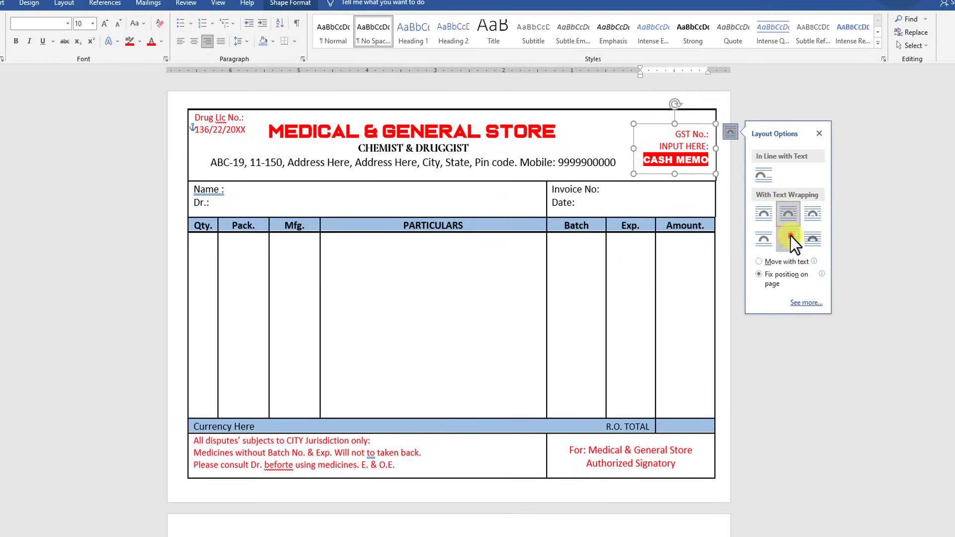
pyautogui.click(692, 122)
pyautogui.moveTo(696, 123); pyautogui.dragTo(690, 91)
pyautogui.click(249, 136)
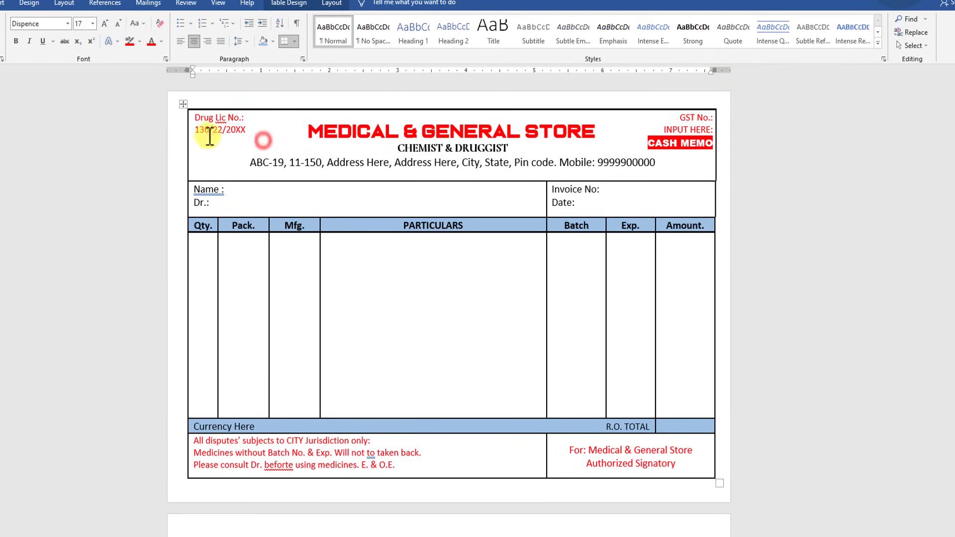
# Step: Insert the telephone receiver icon, found with the search term "tele", just before "Mobile" in the address line
pyautogui.click(559, 162)
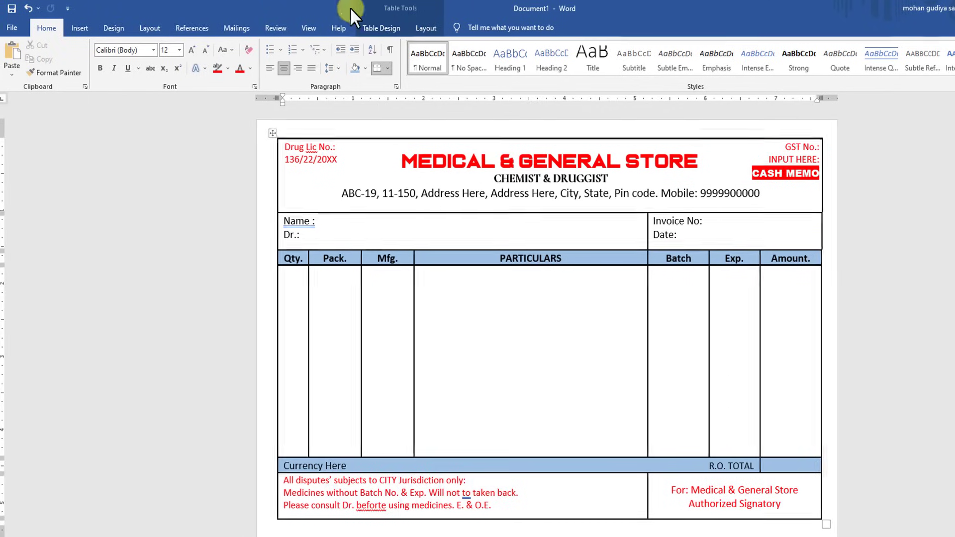
pyautogui.click(115, 31)
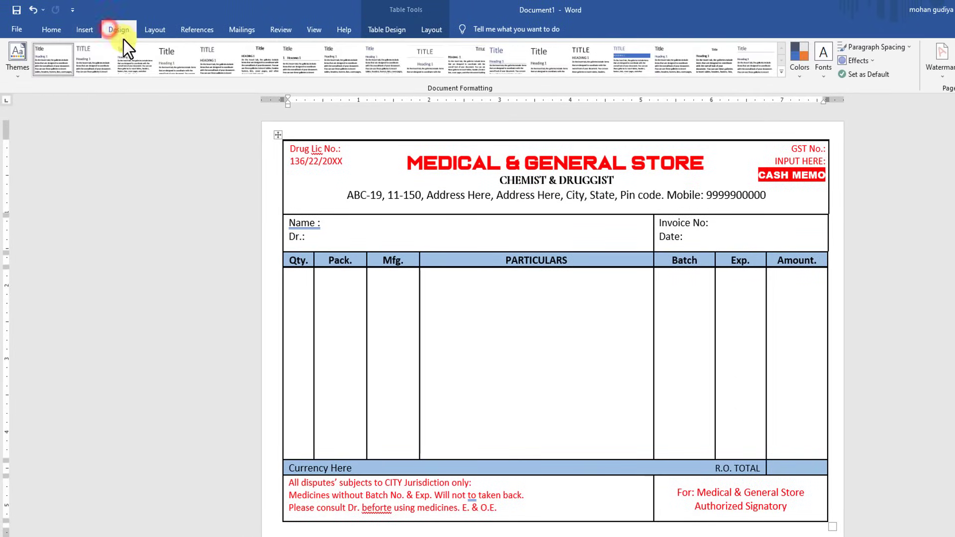
pyautogui.click(84, 29)
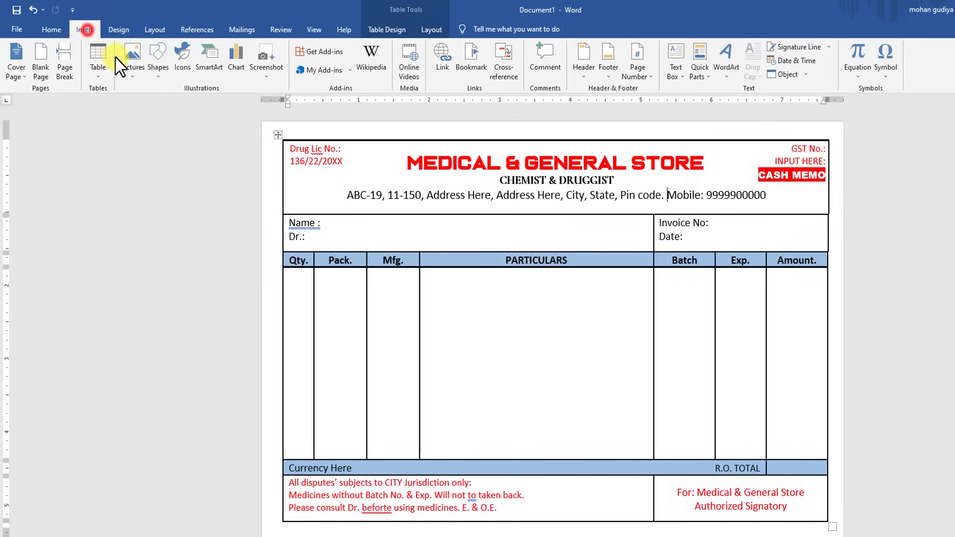
pyautogui.click(181, 75)
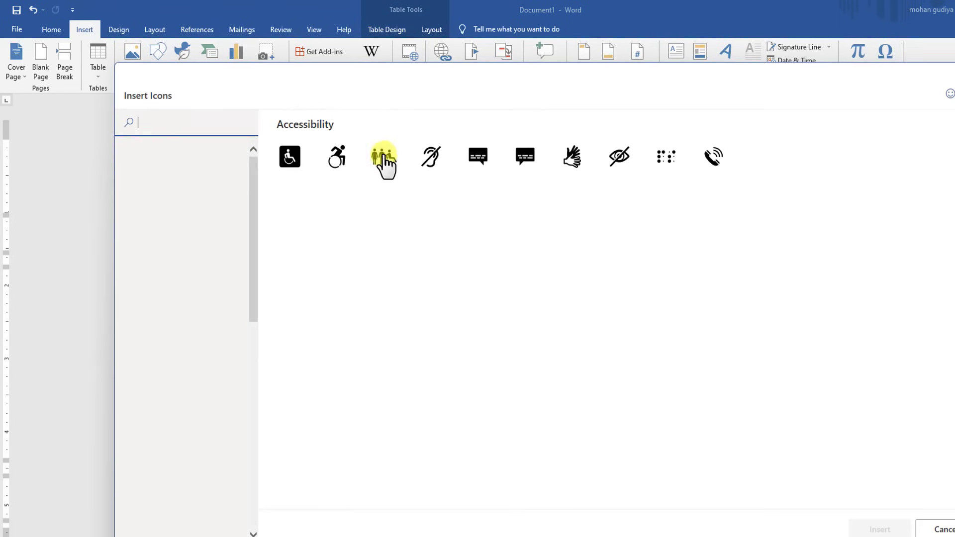
pyautogui.click(175, 128)
pyautogui.write('mobile')
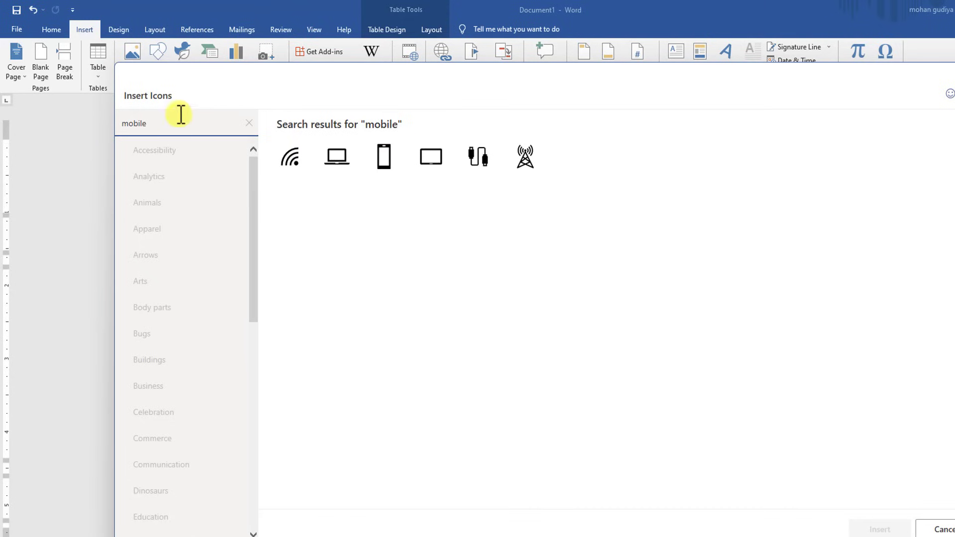
pyautogui.write('tele')
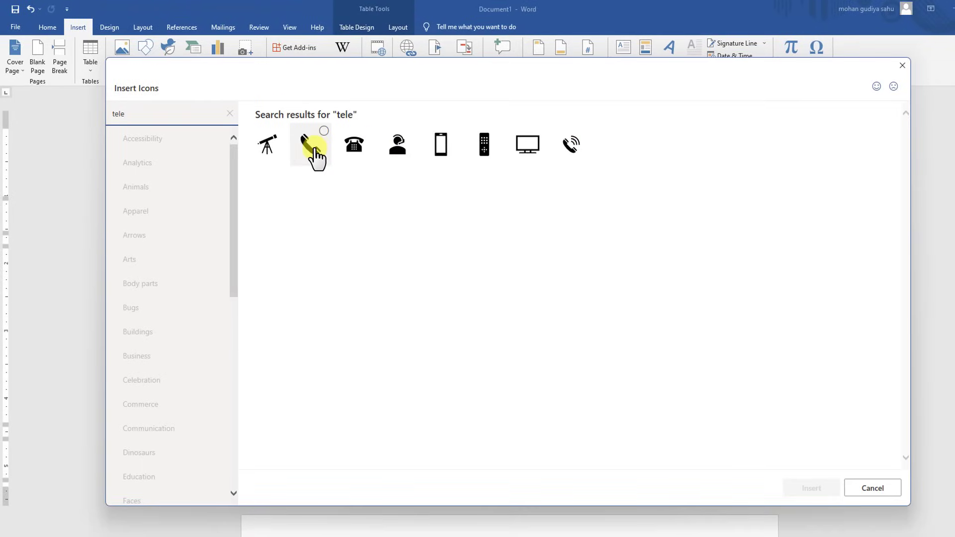
pyautogui.click(314, 148)
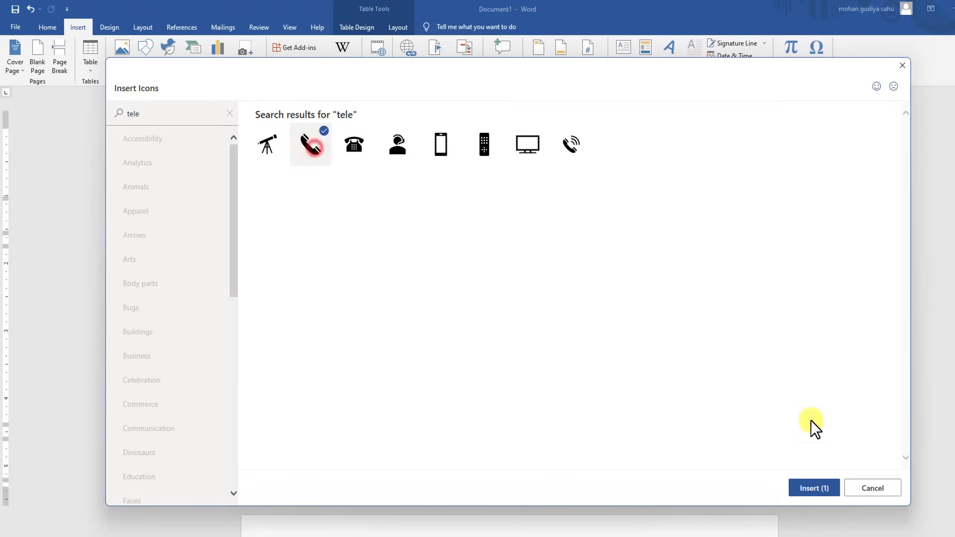
pyautogui.click(810, 488)
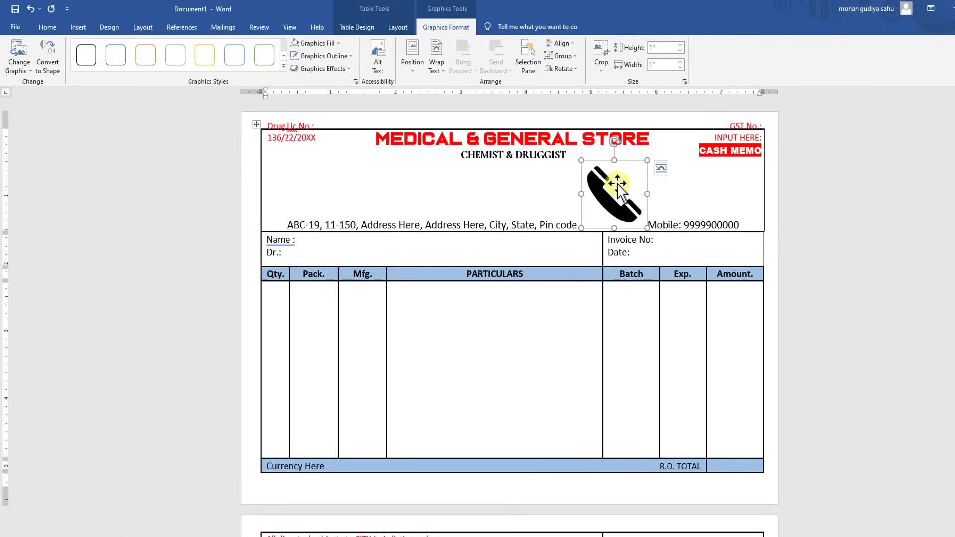
# Step: Shrink the telephone icon to about 0.17" by 0.17" so it matches the address text
pyautogui.moveTo(581, 160); pyautogui.dragTo(614, 193)
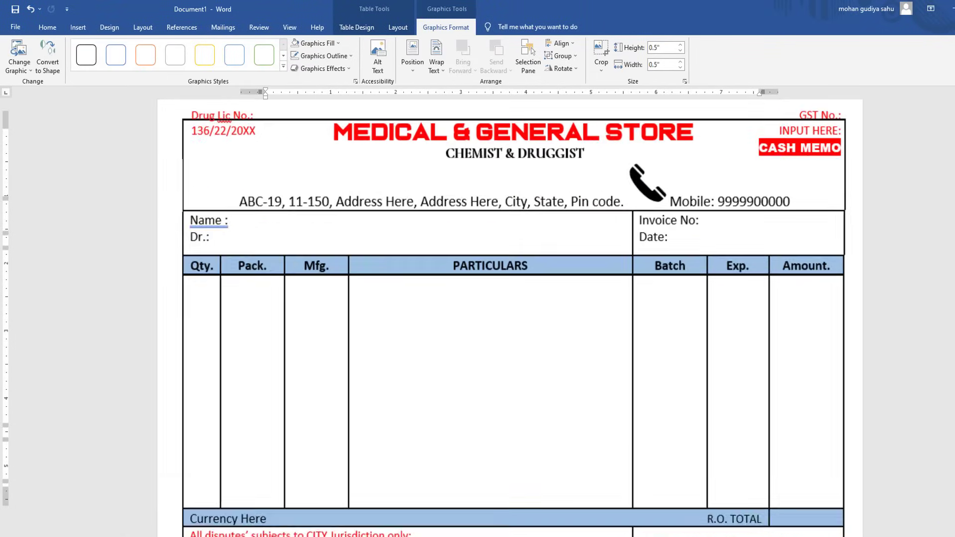
pyautogui.click(676, 175)
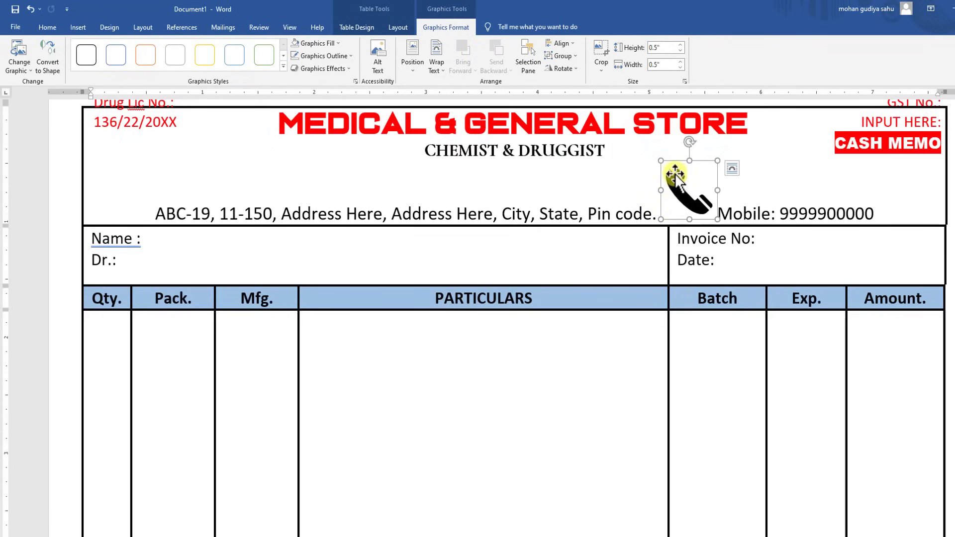
pyautogui.moveTo(661, 157); pyautogui.dragTo(695, 191)
pyautogui.moveTo(699, 193); pyautogui.dragTo(705, 198)
pyautogui.click(857, 231)
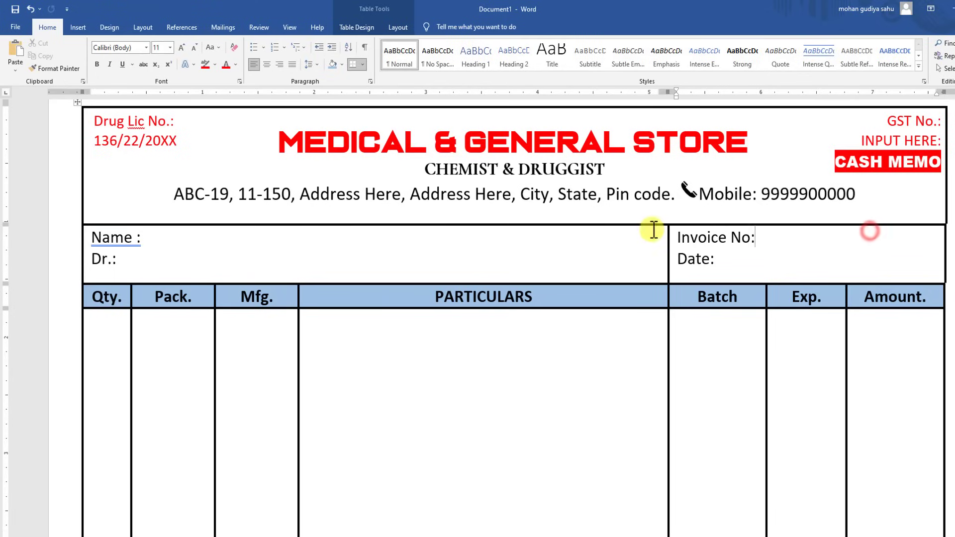
# Step: Set the telephone icon in front of the text and add some space before "Mobile" in the address line
pyautogui.click(690, 192)
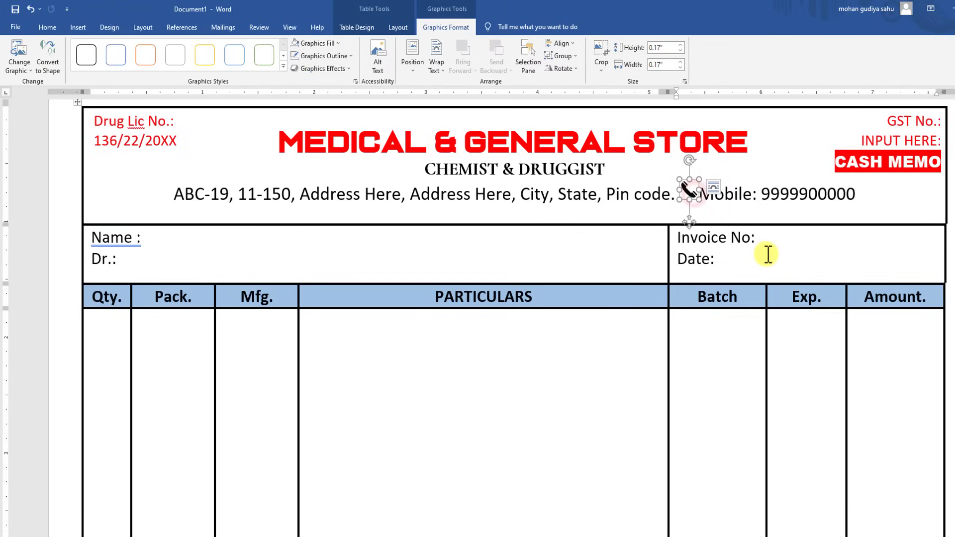
pyautogui.click(715, 188)
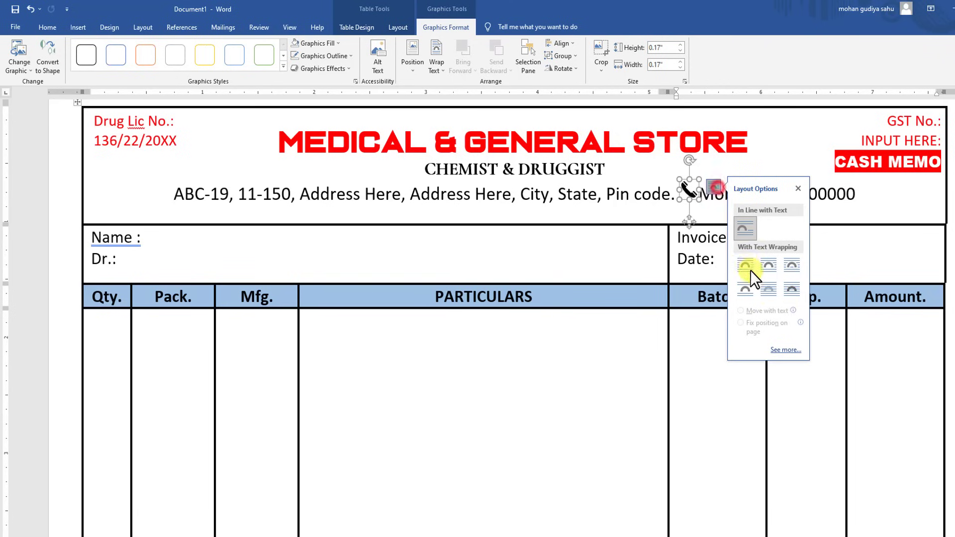
pyautogui.click(791, 290)
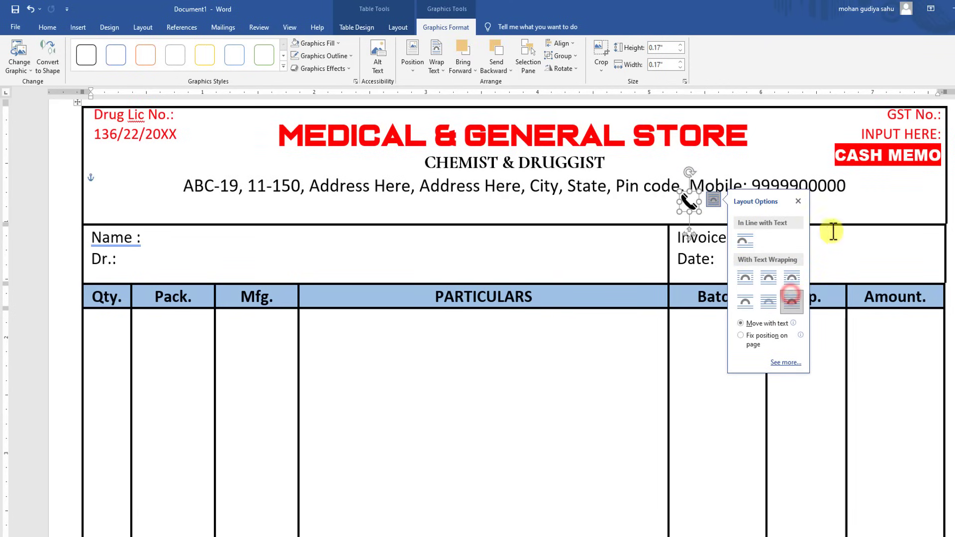
pyautogui.click(690, 186)
# Step: Reposition the telephone icon into the gap between the pin code and "Mobile"
pyautogui.click(689, 200)
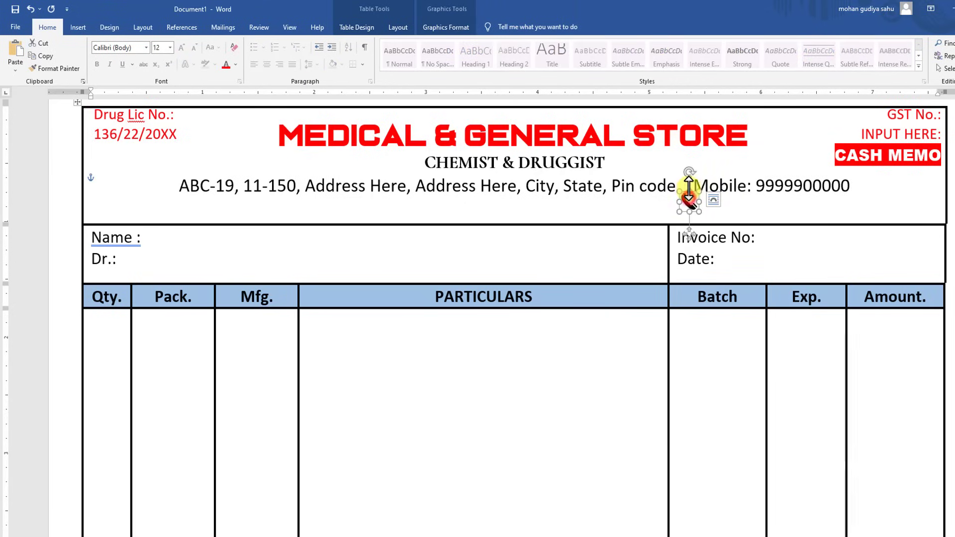
pyautogui.press('Up')
pyautogui.press('Up')
pyautogui.press('Up')
pyautogui.press('Right')
pyautogui.press('Up')
pyautogui.press('Up')
pyautogui.press('Up')
pyautogui.press('Up')
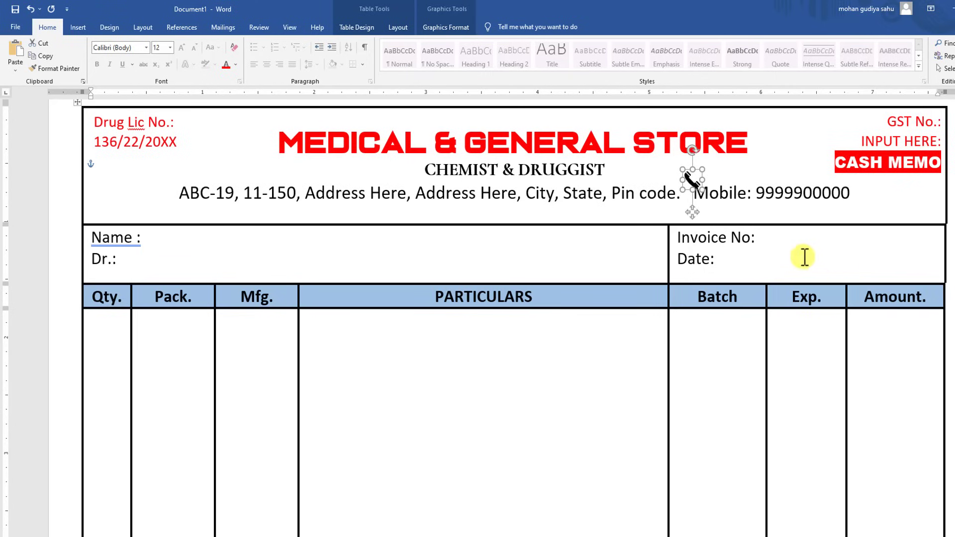
pyautogui.moveTo(692, 215); pyautogui.dragTo(690, 225)
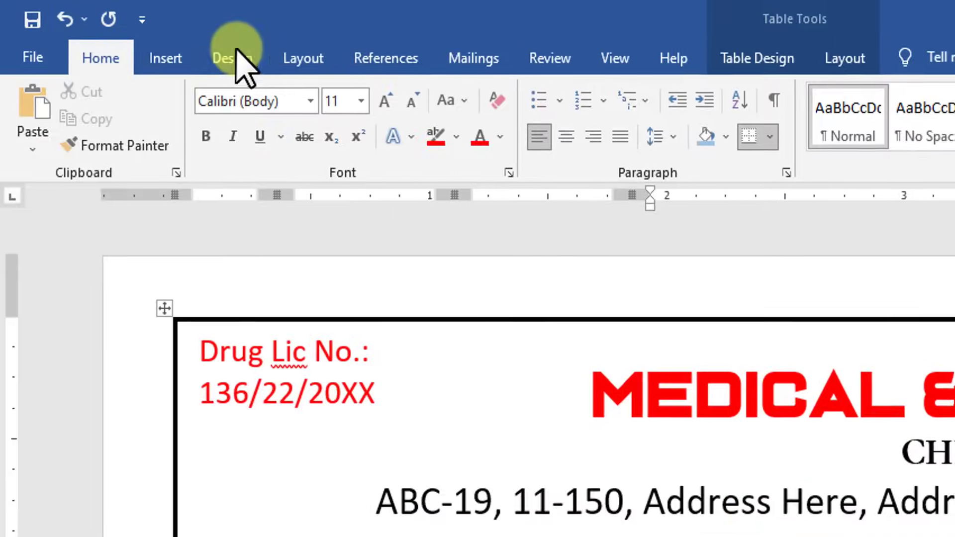
# Step: Insert the circled medical cross icon, found with the search term "medi", into the document
pyautogui.click(109, 28)
pyautogui.click(161, 59)
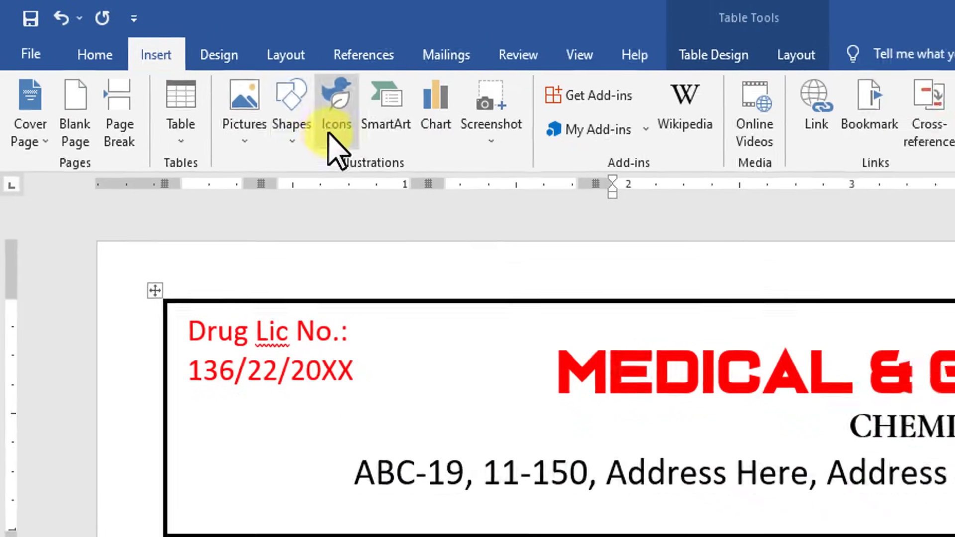
pyautogui.click(357, 117)
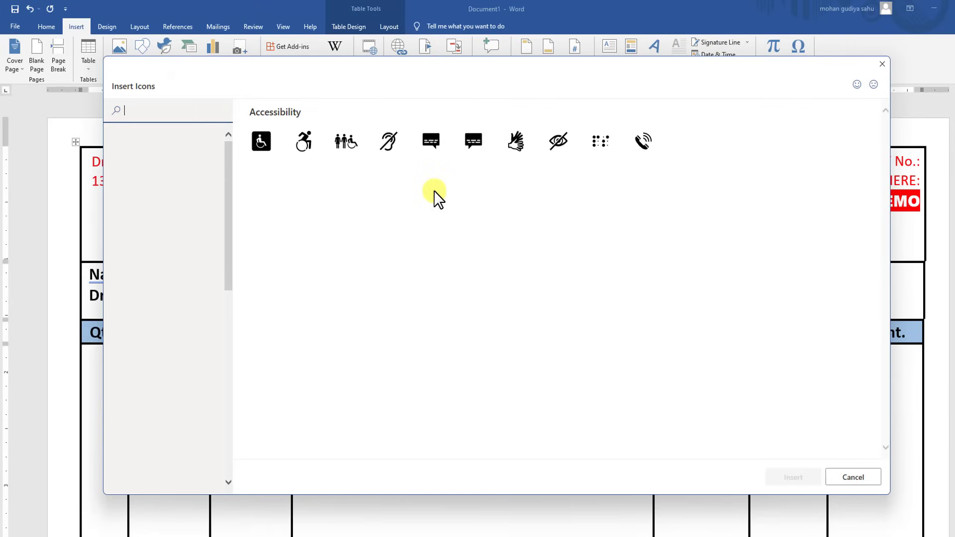
pyautogui.write('medi')
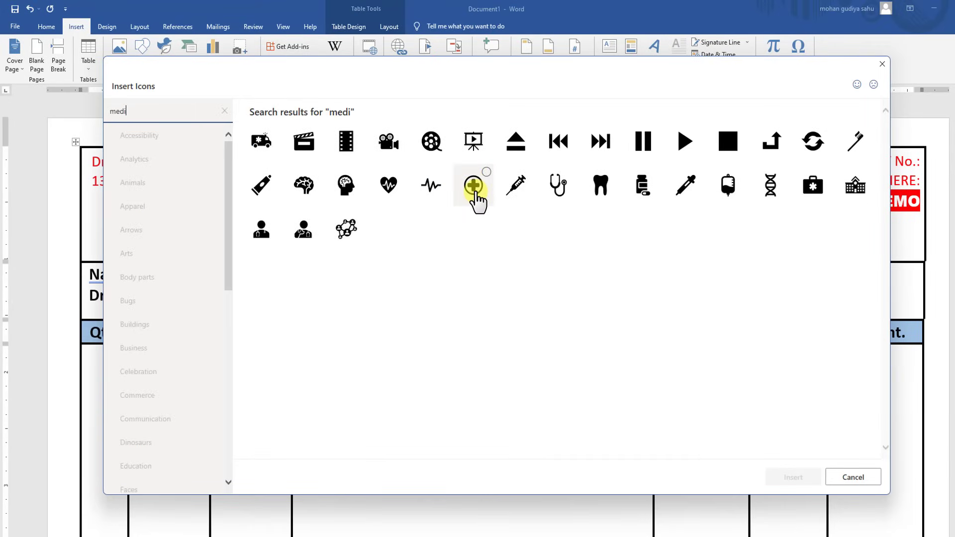
pyautogui.click(474, 191)
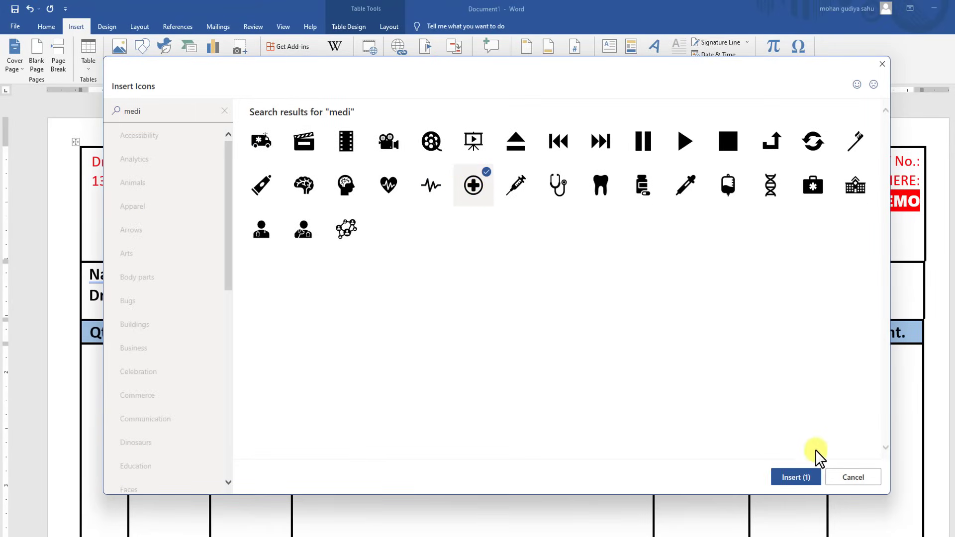
pyautogui.click(796, 478)
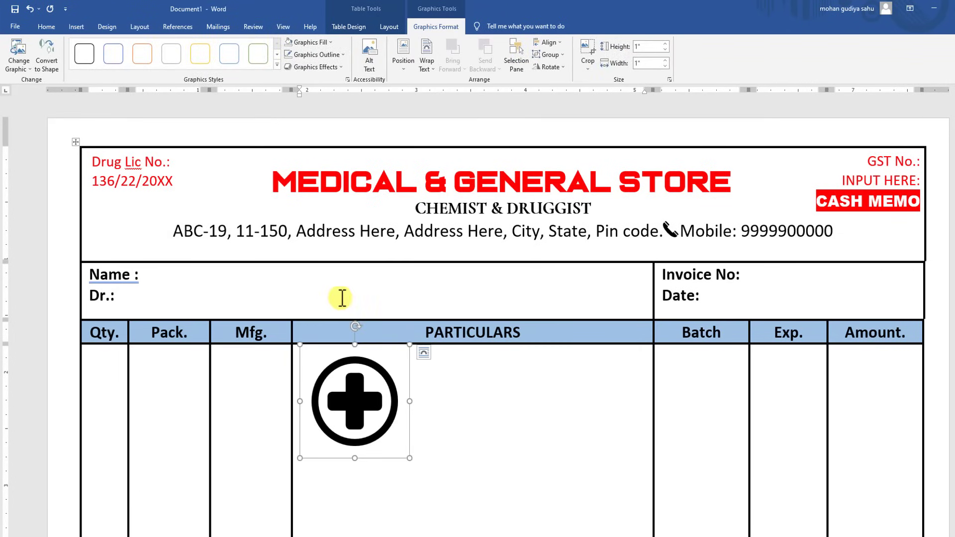
pyautogui.moveTo(366, 411); pyautogui.dragTo(310, 334)
pyautogui.moveTo(277, 267); pyautogui.dragTo(277, 269)
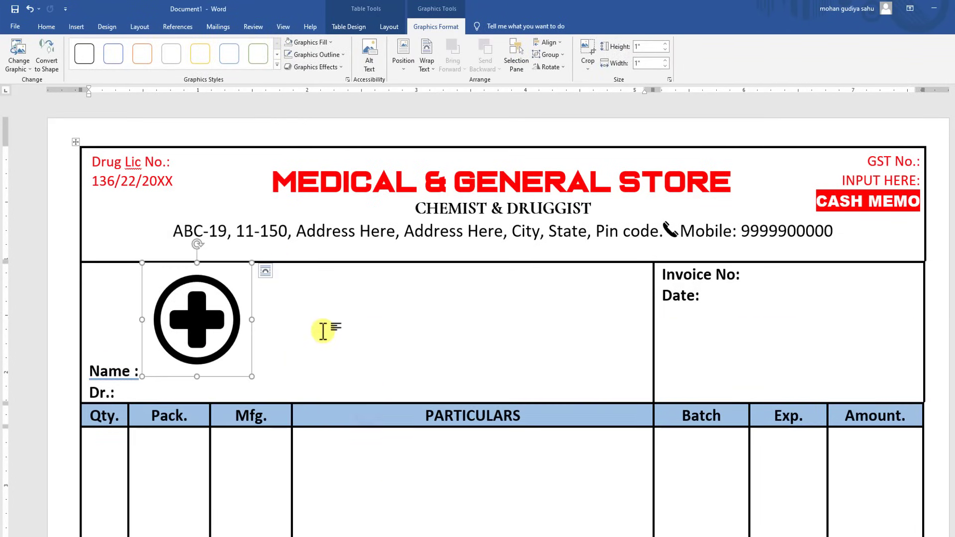
pyautogui.hotkey('ctrl', 'z')
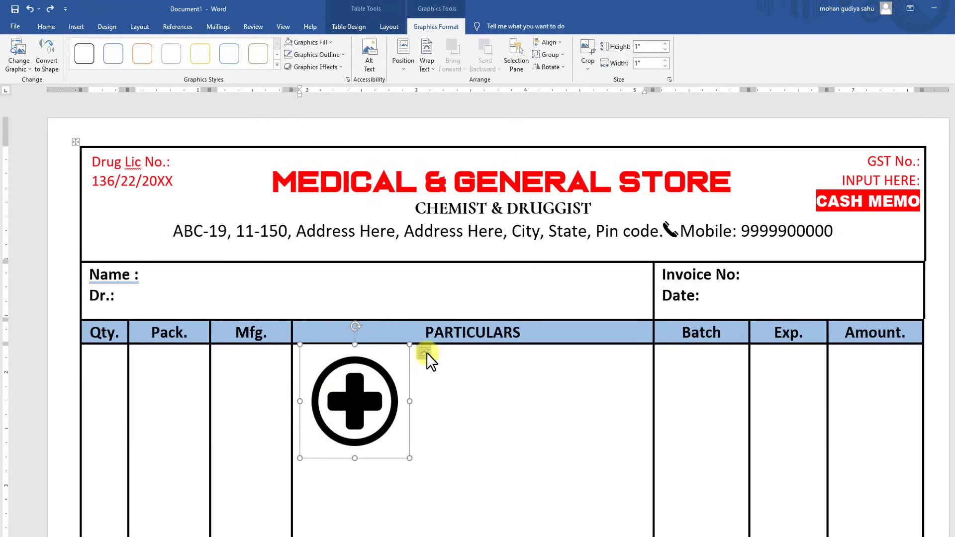
# Step: Give the cross icon square text wrapping and move it into the header, beside the drug licence number
pyautogui.click(425, 353)
pyautogui.click(500, 452)
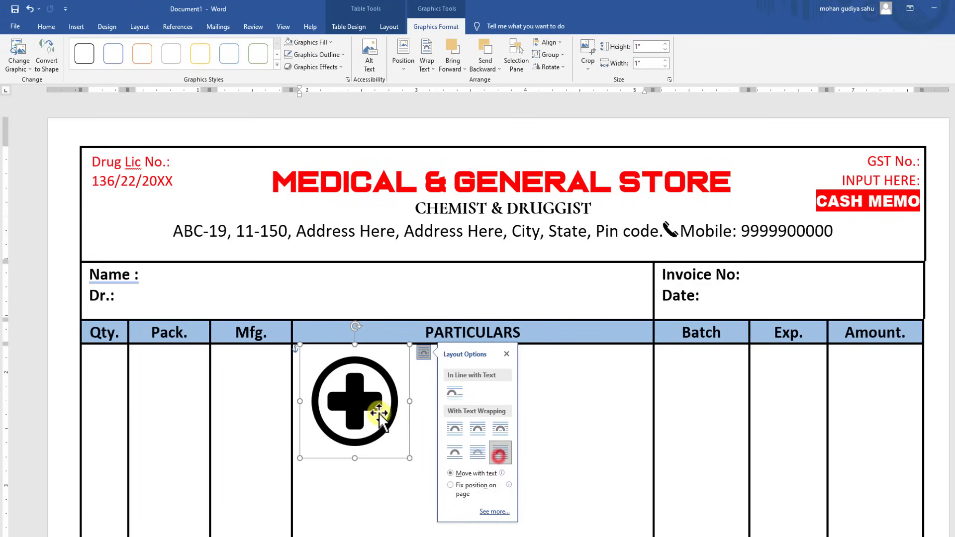
pyautogui.click(455, 421)
pyautogui.moveTo(381, 416); pyautogui.dragTo(309, 214)
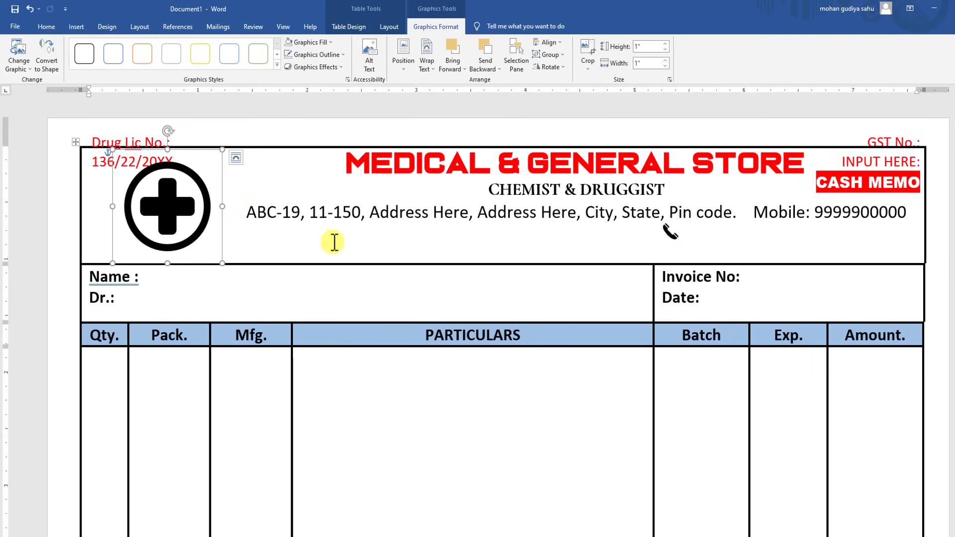
# Step: Set the cross icon in front of the text, shrink it to 0.55" by 0.55" and place it just before the store name
pyautogui.click(236, 162)
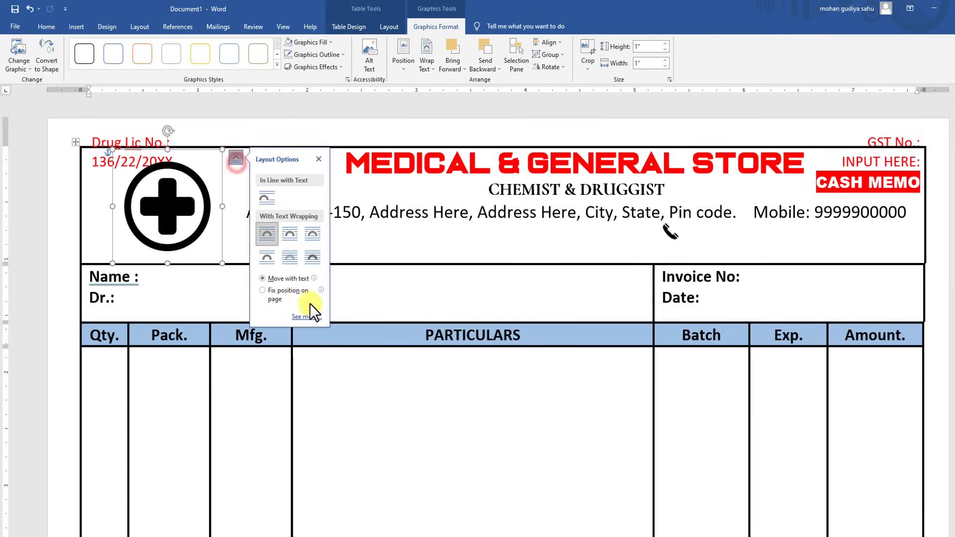
pyautogui.click(306, 258)
pyautogui.moveTo(207, 256); pyautogui.dragTo(242, 184)
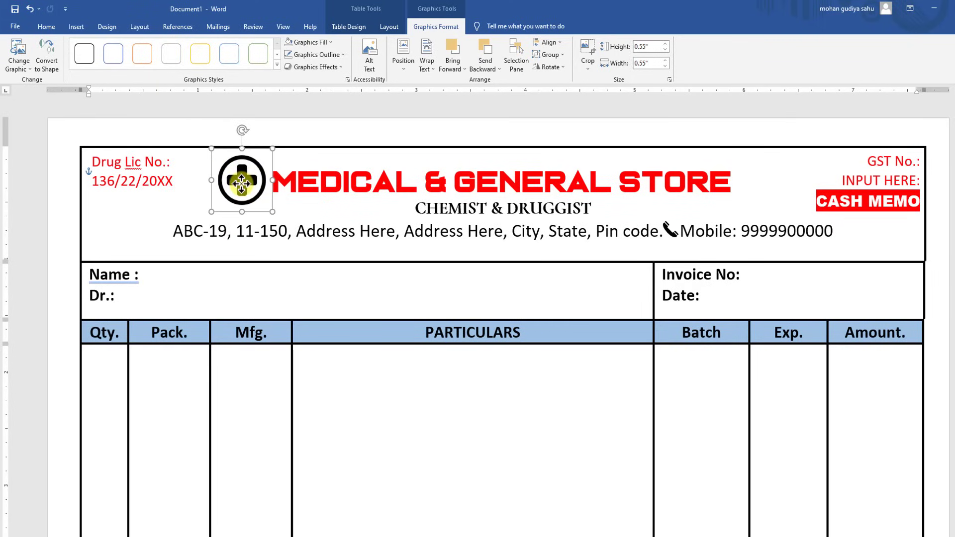
# Step: Fill the cross icon with standard red to match the store name
pyautogui.click(330, 42)
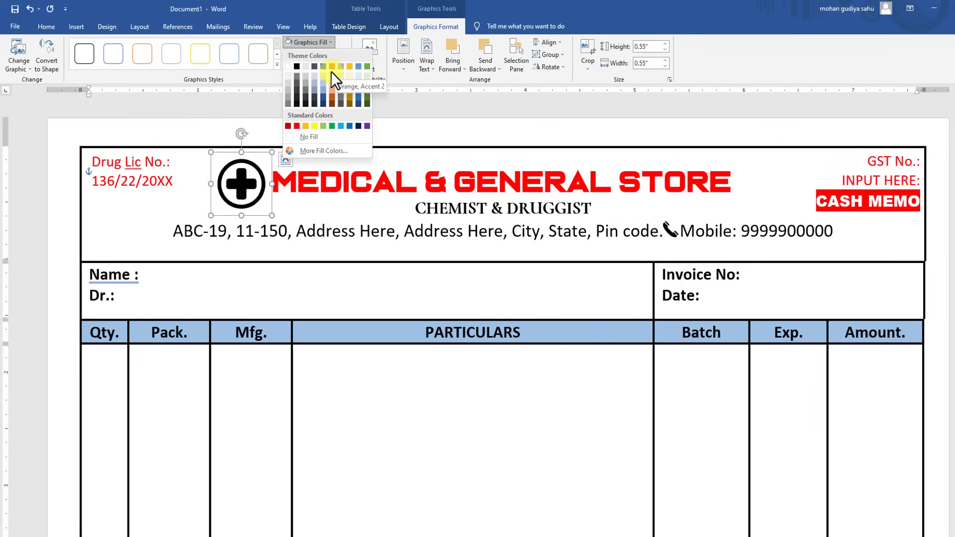
pyautogui.click(297, 126)
pyautogui.click(400, 424)
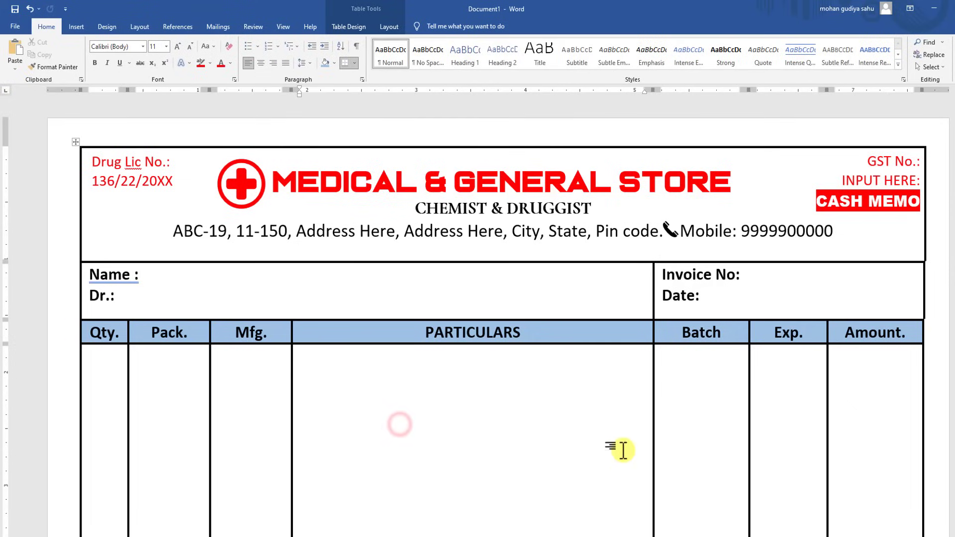
pyautogui.scroll(-2, 722, 351)
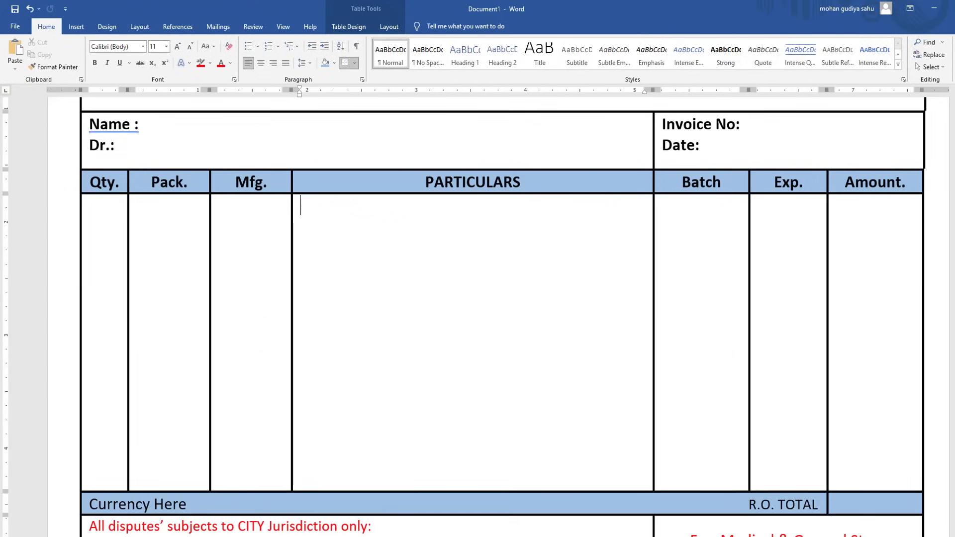
pyautogui.scroll(-3, 635, 390)
pyautogui.scroll(-3, 629, 388)
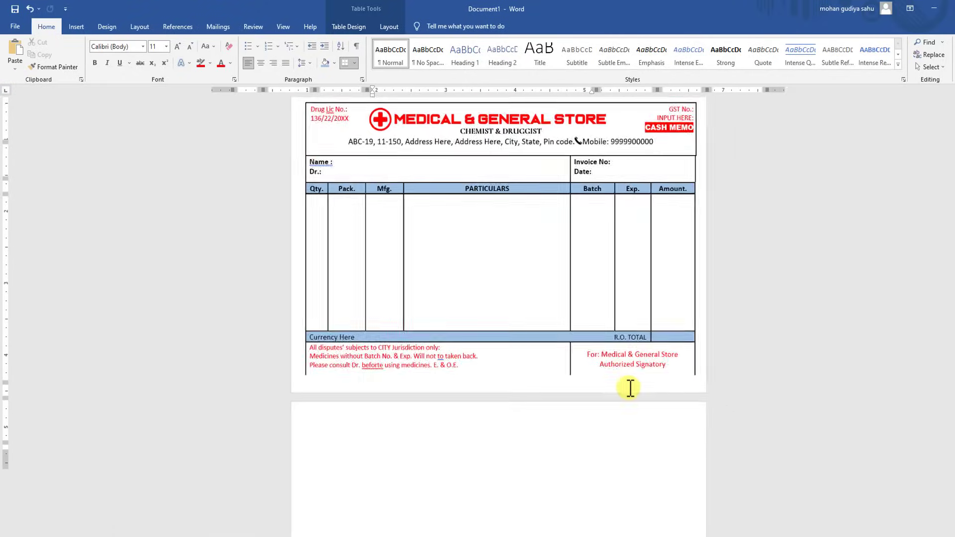
pyautogui.click(586, 314)
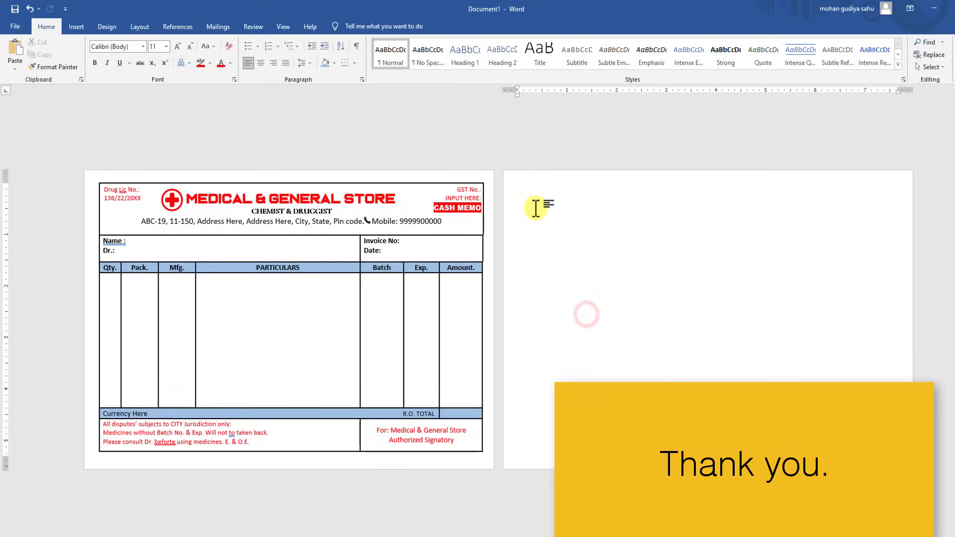